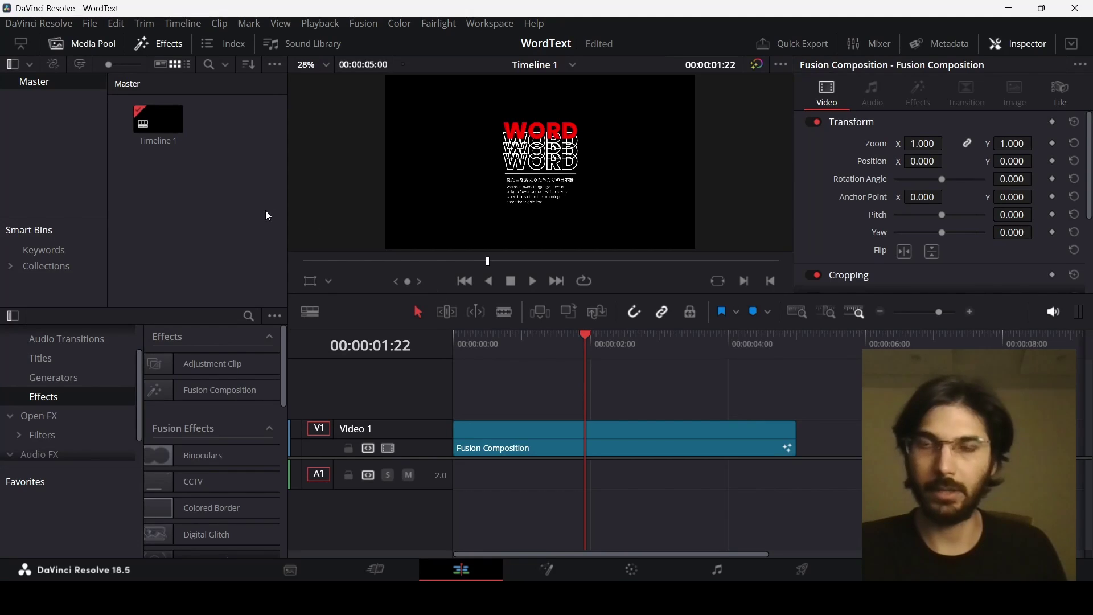
# Remove the old title clip, drop a Fusion Composition onto Video 1, and open it in Fusion
pyautogui.hotkey('ctrl', 'z')
pyautogui.hotkey('ctrl', 'z')
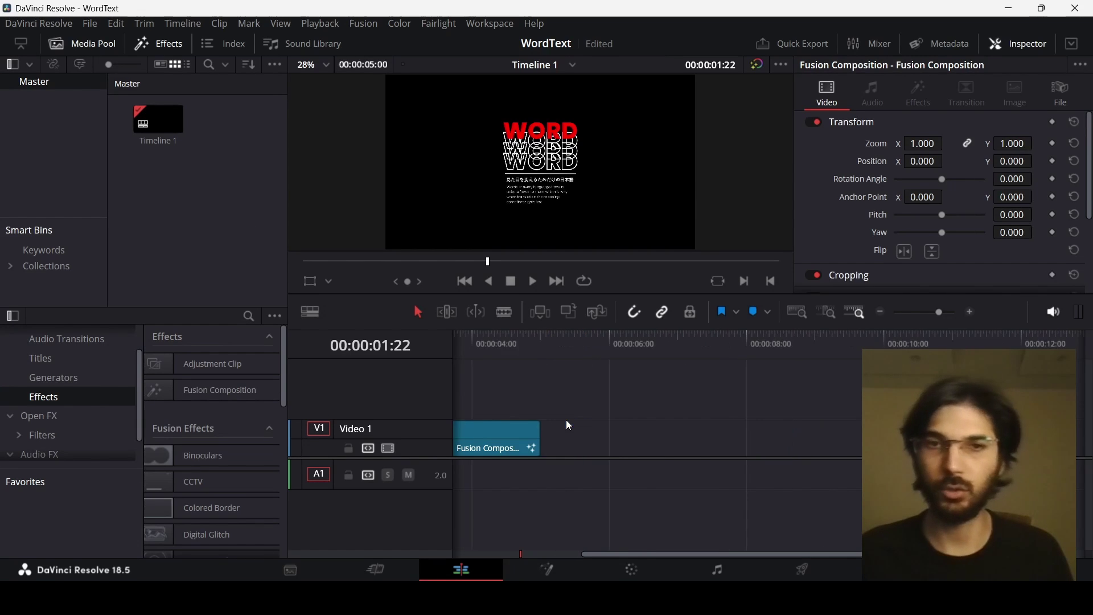
pyautogui.moveTo(263, 397); pyautogui.dragTo(495, 438)
pyautogui.click(548, 342)
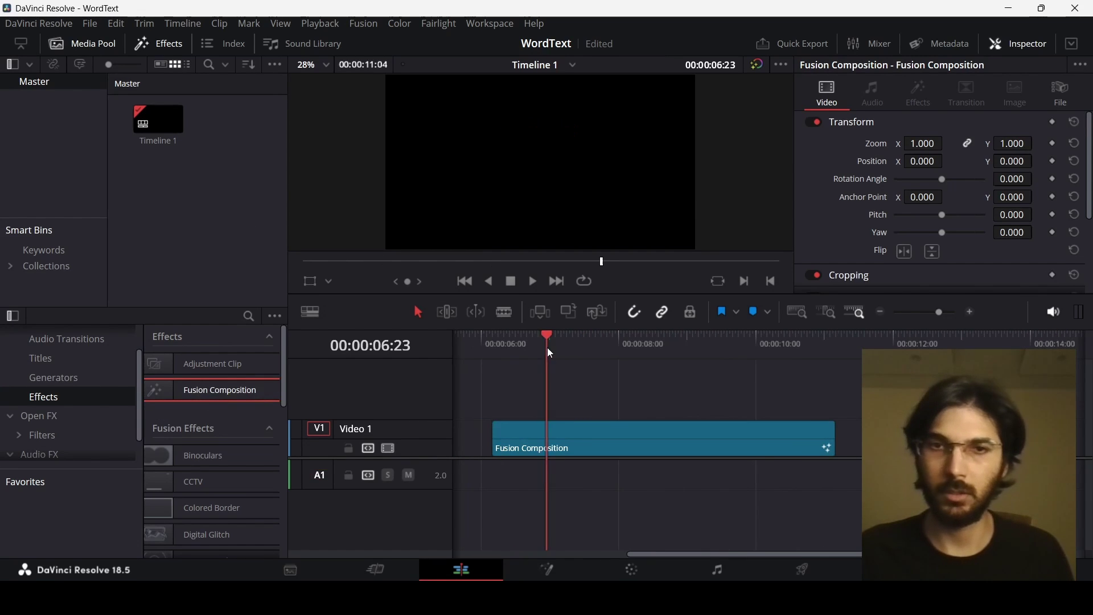
pyautogui.click(576, 435)
pyautogui.rightClick(579, 444)
pyautogui.click(629, 347)
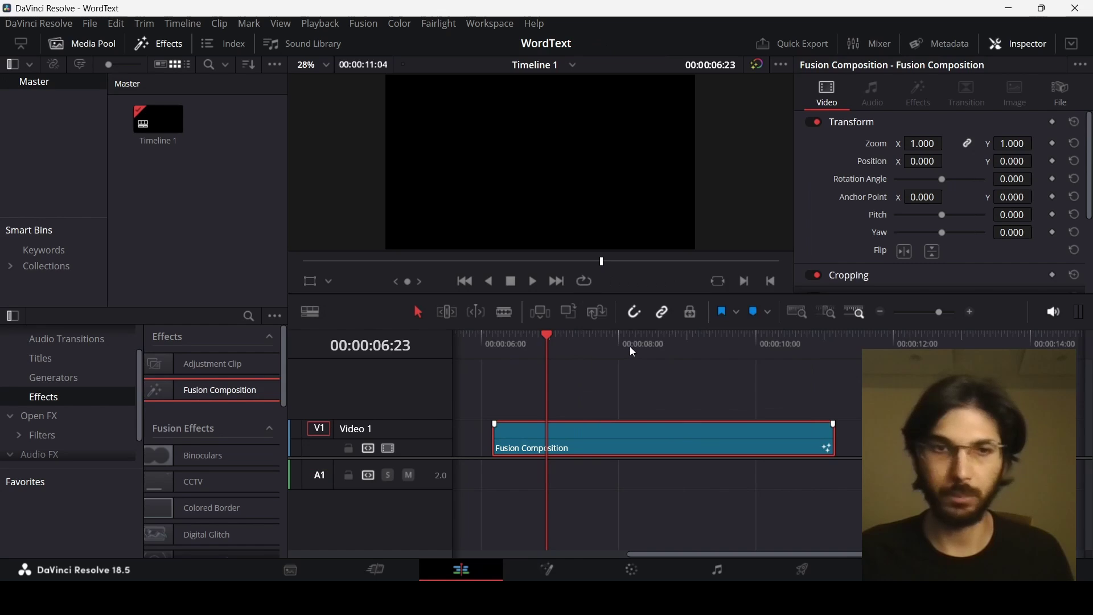
# Add a Background and a Text1 node, merging the text over the background
pyautogui.moveTo(19, 347); pyautogui.dragTo(493, 475)
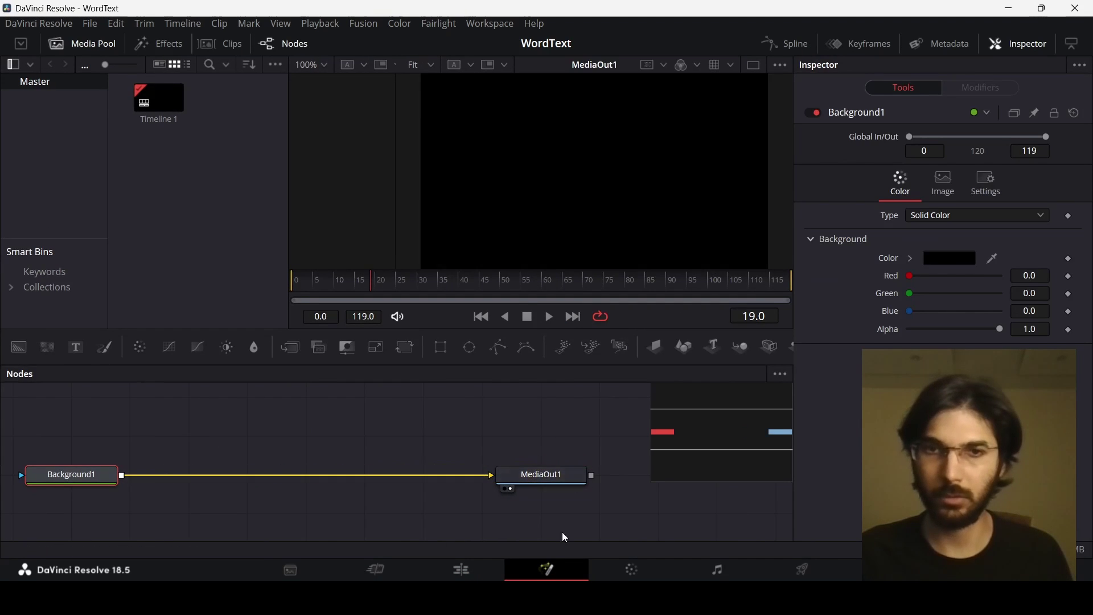
pyautogui.moveTo(77, 351); pyautogui.dragTo(132, 477)
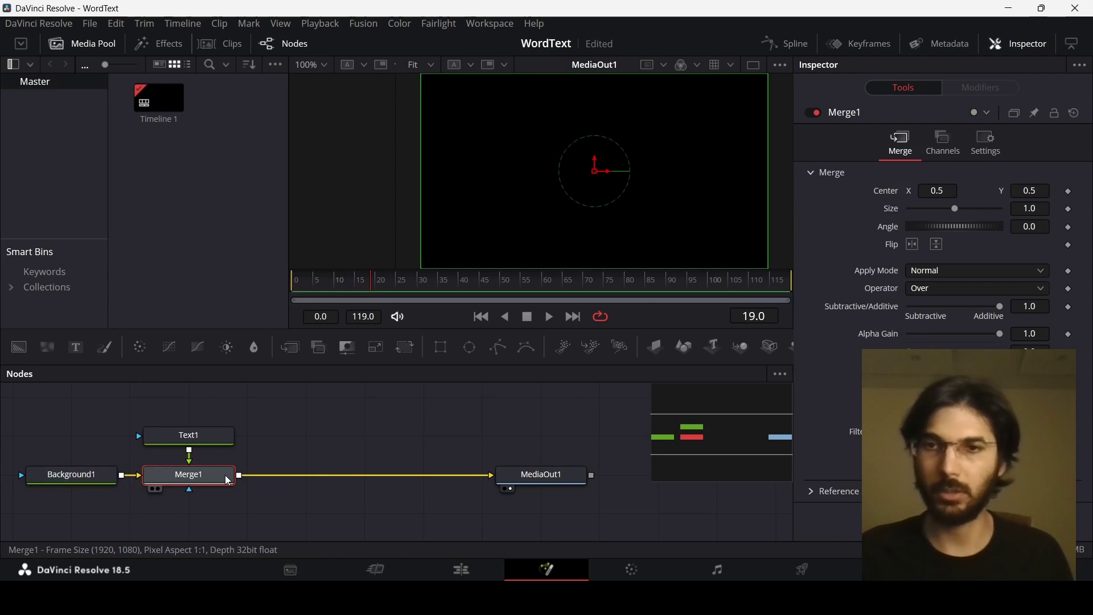
pyautogui.click(190, 437)
# Set Text1 to read 'WORD' in the Poppins font
pyautogui.click(835, 258)
pyautogui.write('WORD')
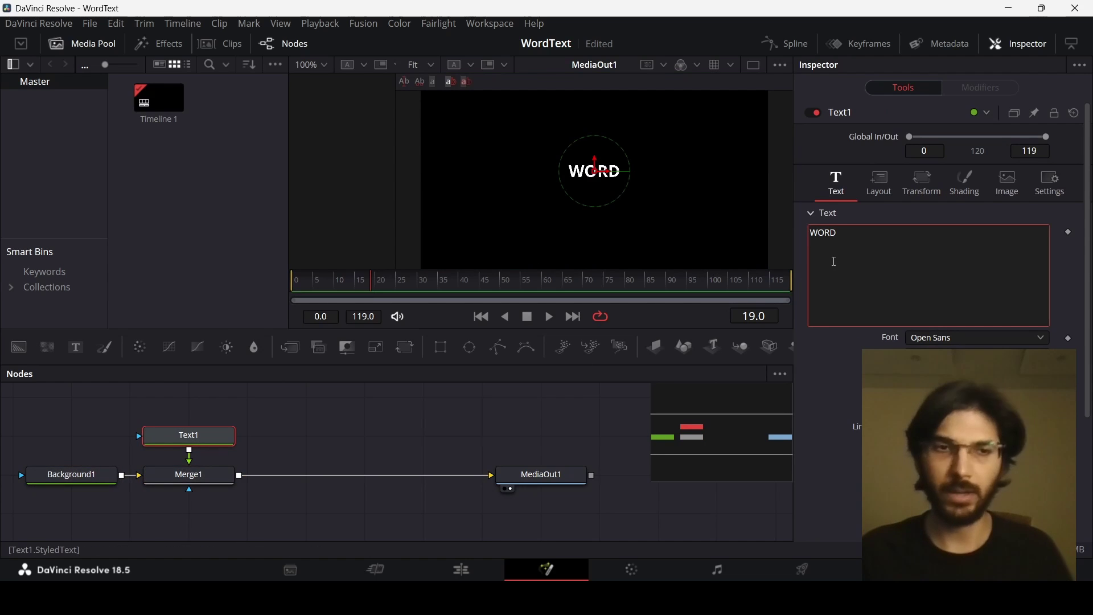
pyautogui.click(952, 339)
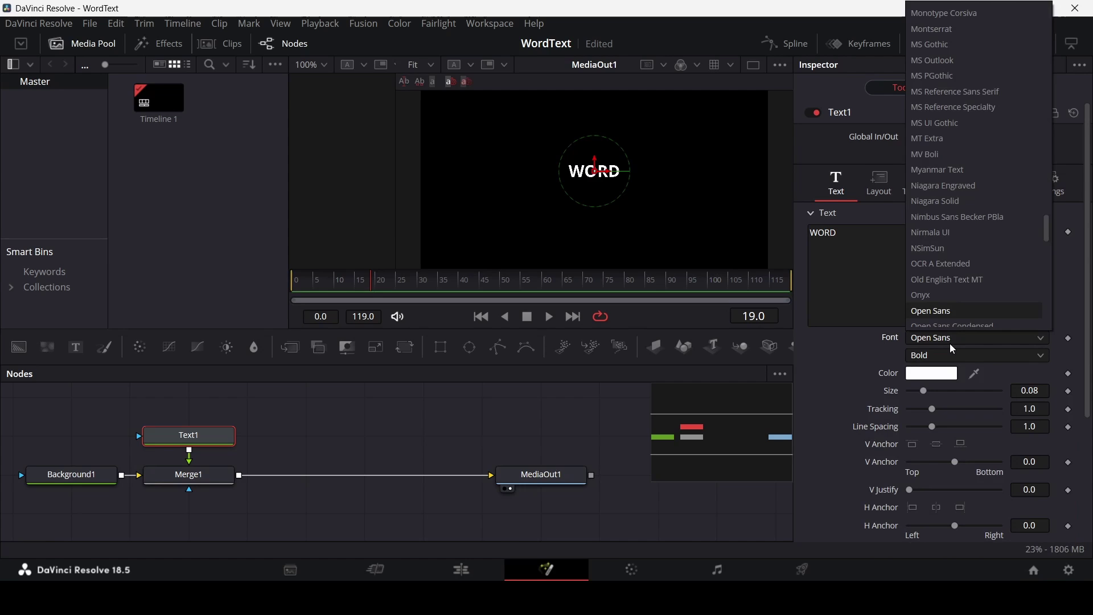
pyautogui.write('Poppins')
pyautogui.press('Return')
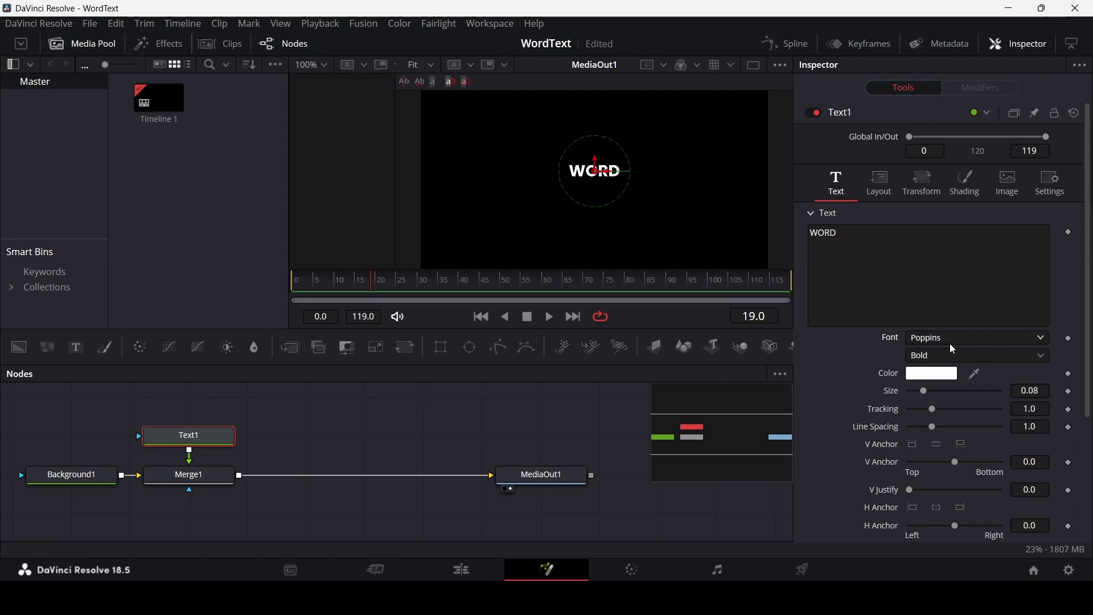
# Make WORD Poppins ExtraBold at size 0.1
pyautogui.click(952, 350)
pyautogui.click(937, 185)
pyautogui.click(1044, 392)
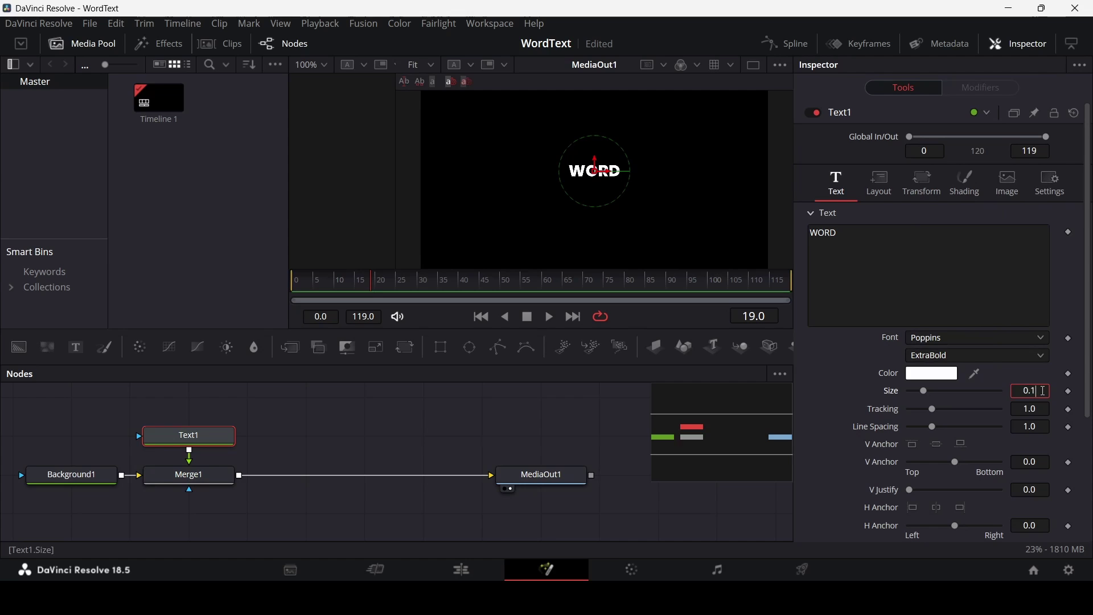
pyautogui.write('0.1')
pyautogui.press('Tab')
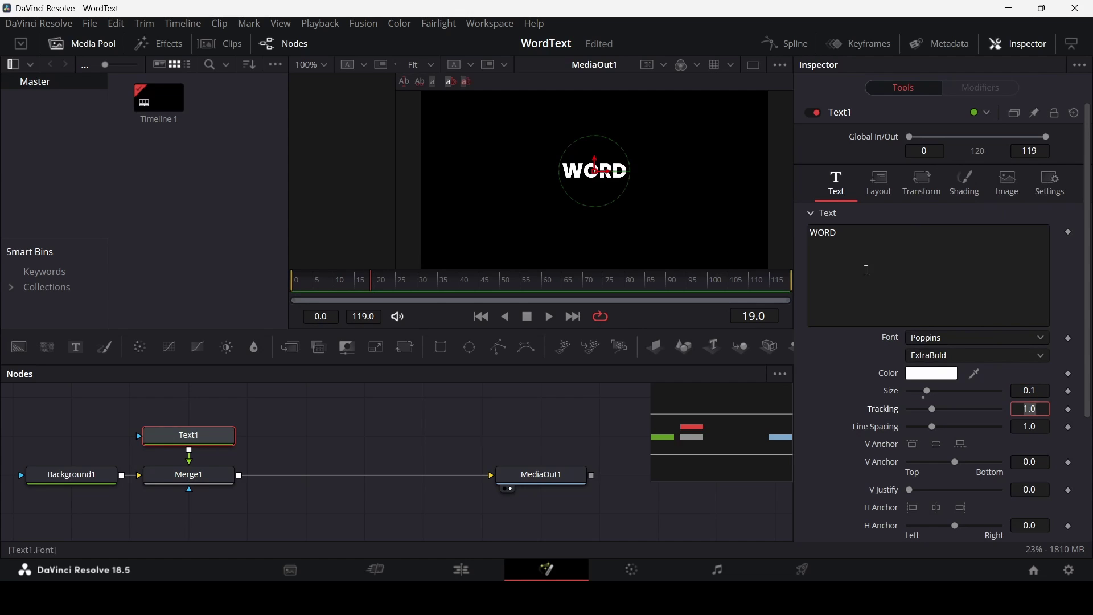
# Show the viewer's safe-area guides and add a second Text node
pyautogui.rightClick(514, 139)
pyautogui.moveTo(579, 185)
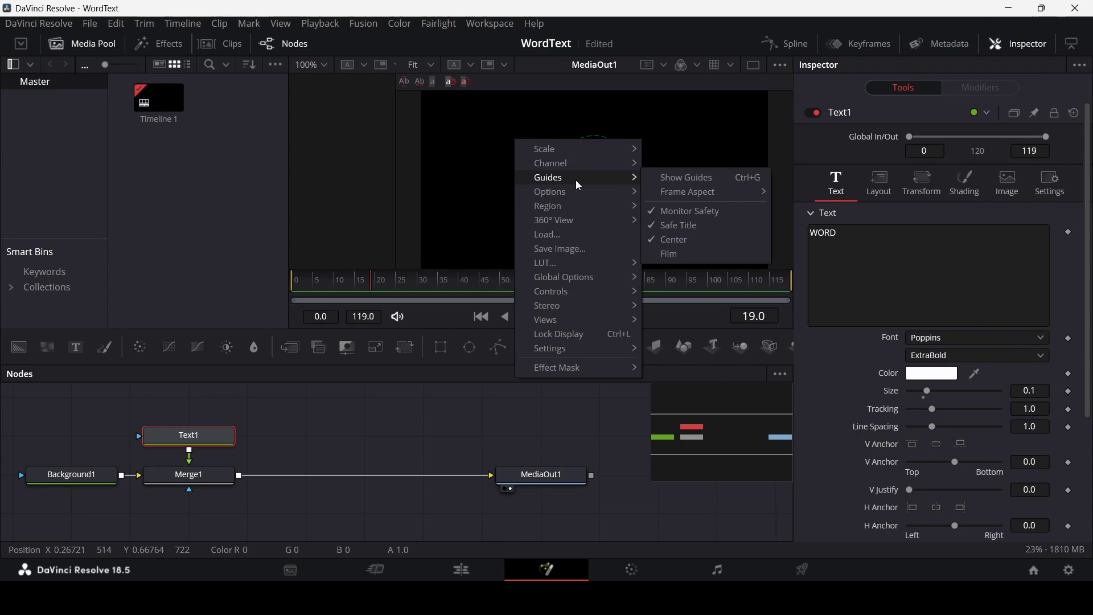
pyautogui.click(677, 177)
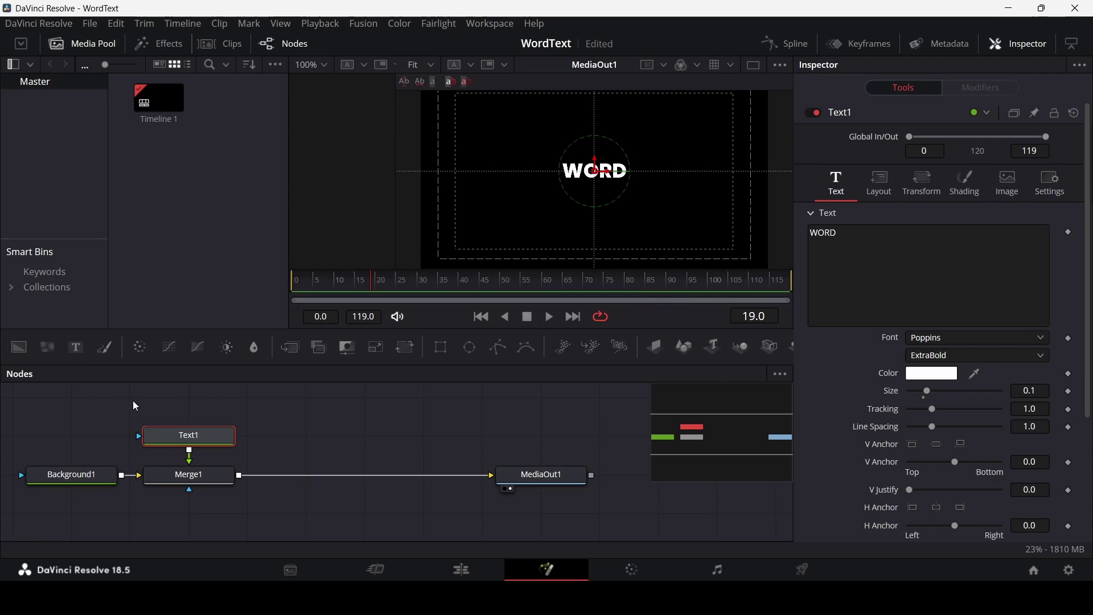
pyautogui.moveTo(75, 347); pyautogui.dragTo(251, 475)
# Merge Text2 into the composition and paste Text1's WORD, ExtraBold, 0.1 settings onto it
pyautogui.click(216, 442)
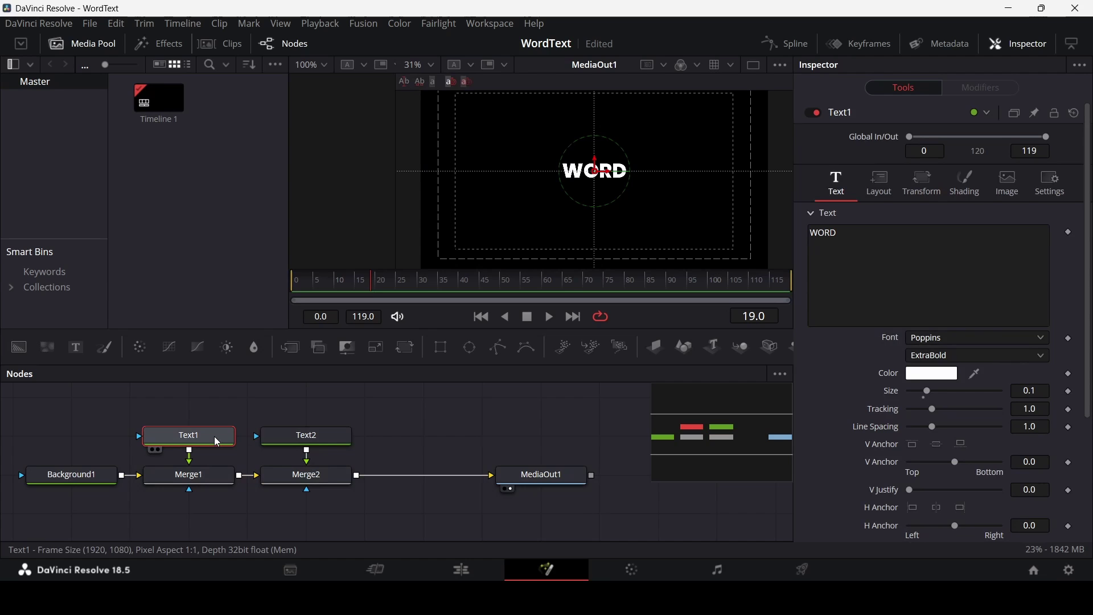
pyautogui.rightClick(337, 438)
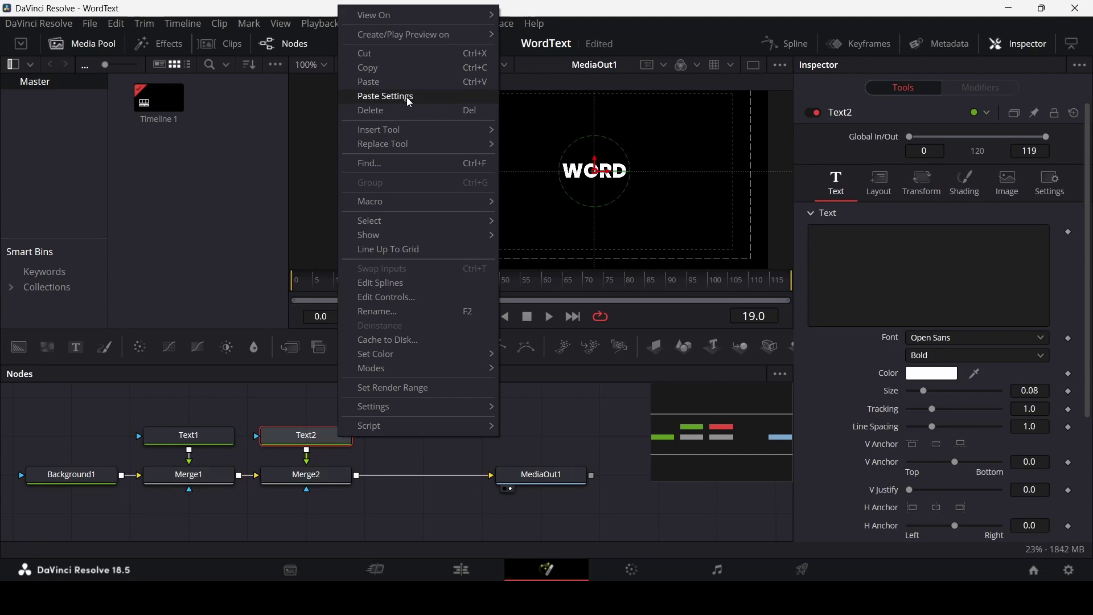
pyautogui.click(409, 102)
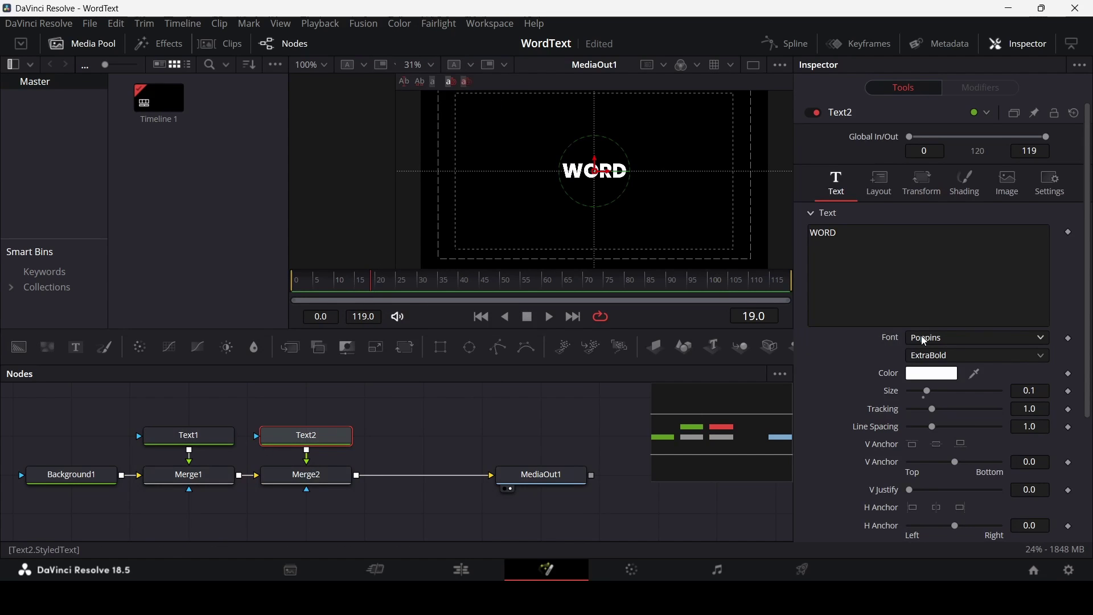
pyautogui.click(214, 446)
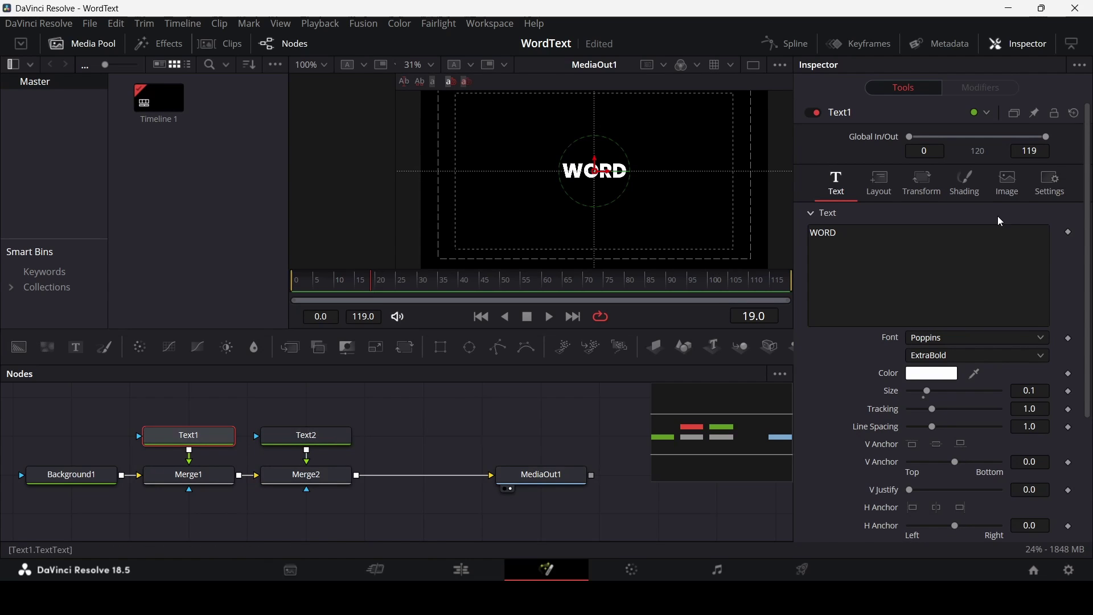
# Switch Text1's shading to the Text Outline appearance and move its node higher
pyautogui.click(970, 188)
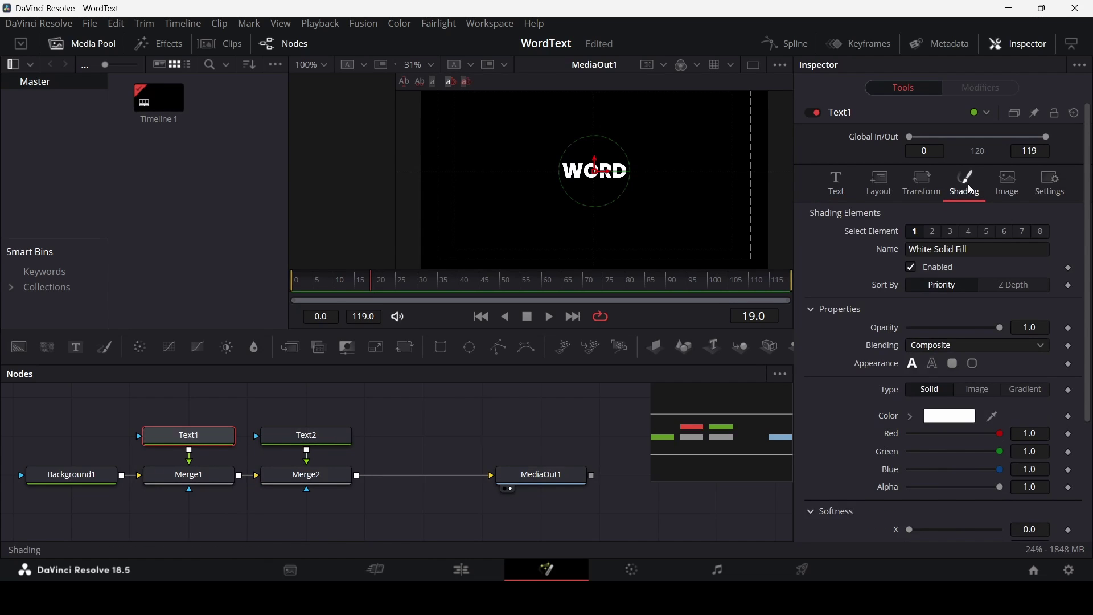
pyautogui.click(934, 366)
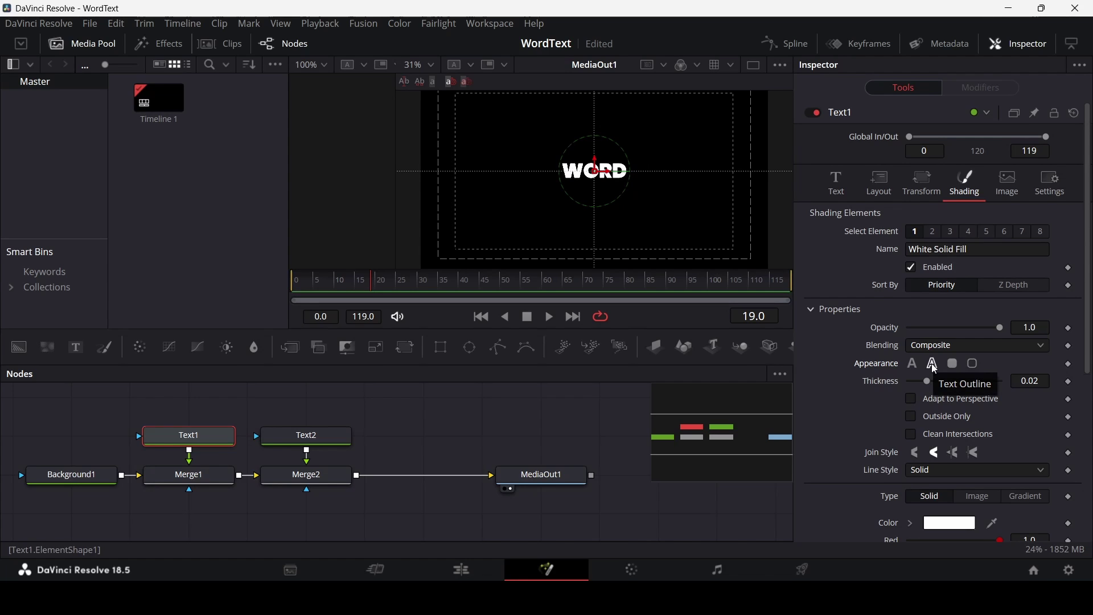
pyautogui.moveTo(218, 438); pyautogui.dragTo(217, 400)
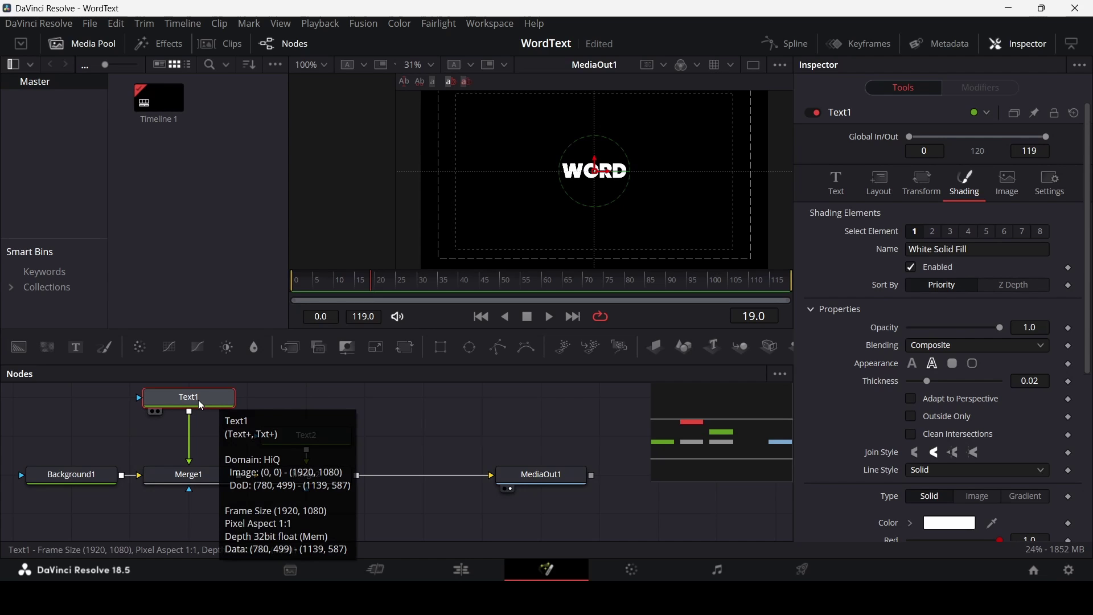
# Insert a Duplicate node after Text1 with 3 copies and Center Y 0.56
pyautogui.hotkey('shift', 'space')
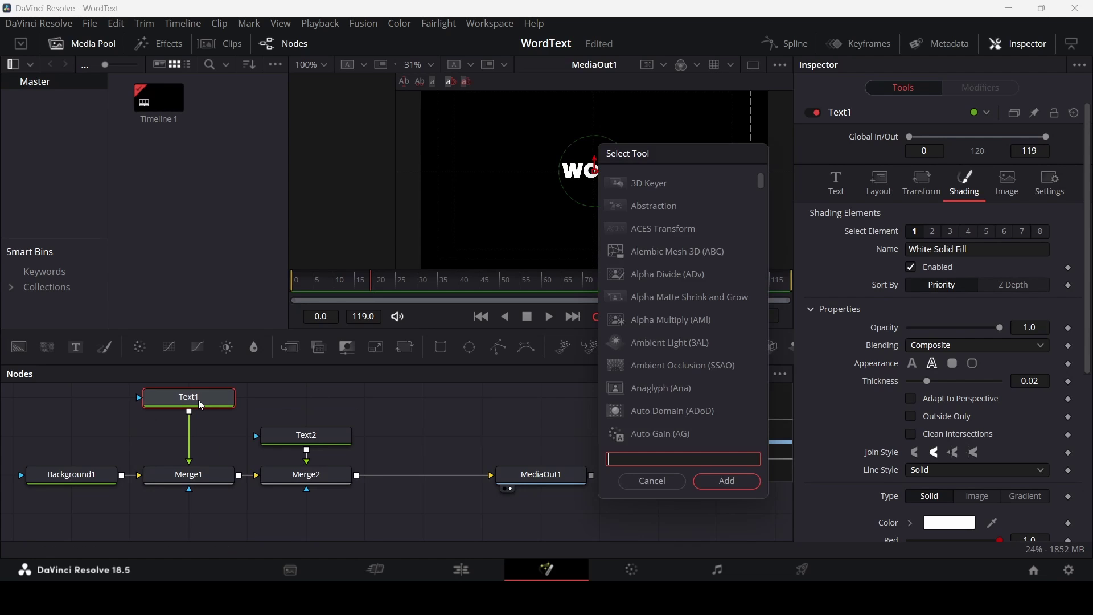
pyautogui.write('dupl')
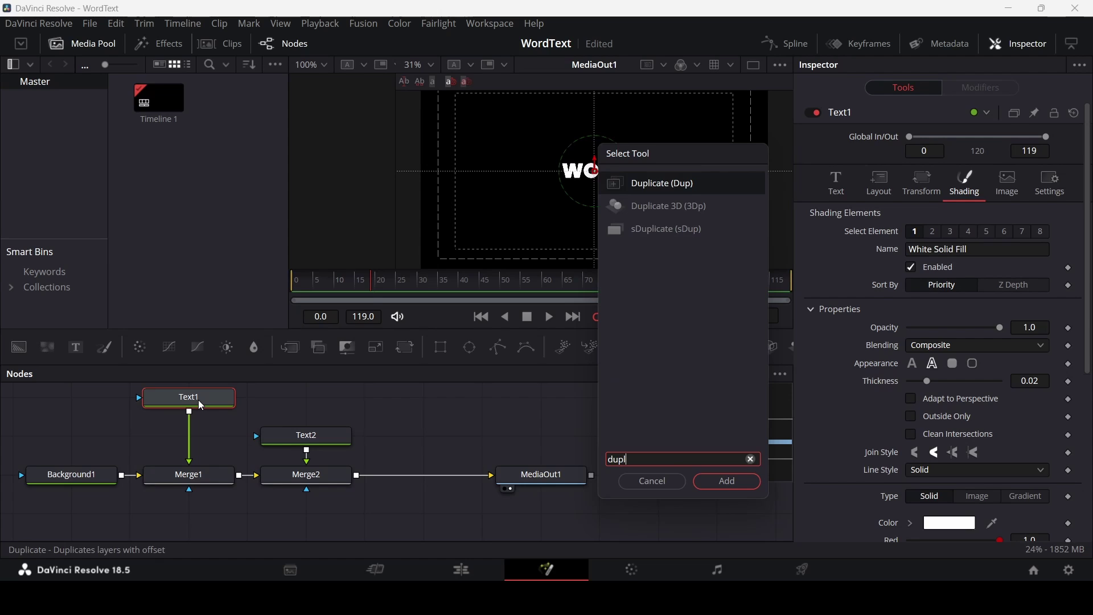
pyautogui.press('Return')
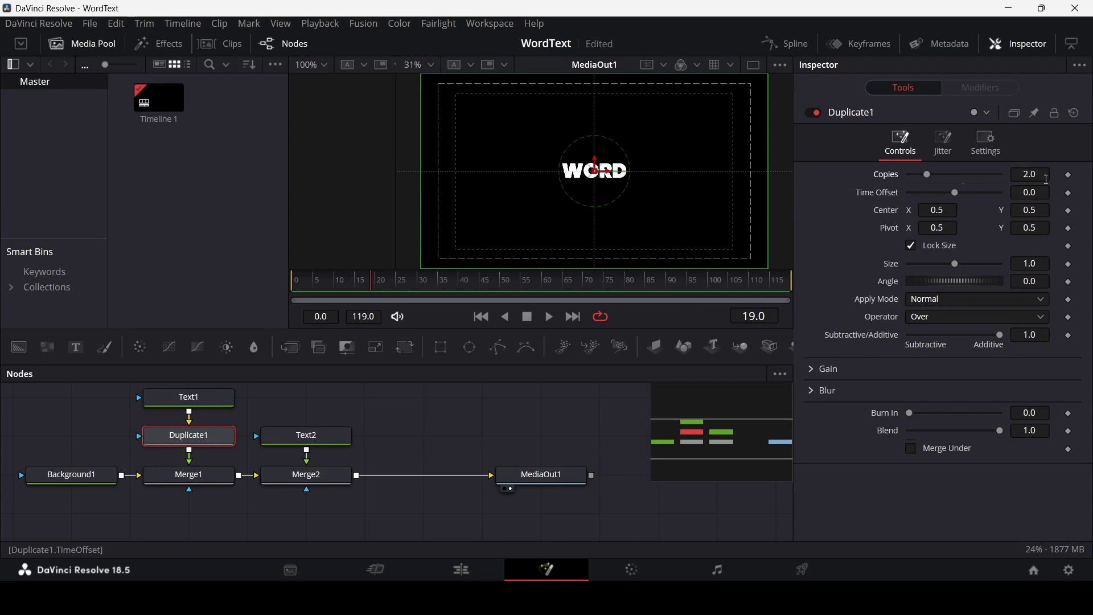
pyautogui.write('3')
pyautogui.press('Tab')
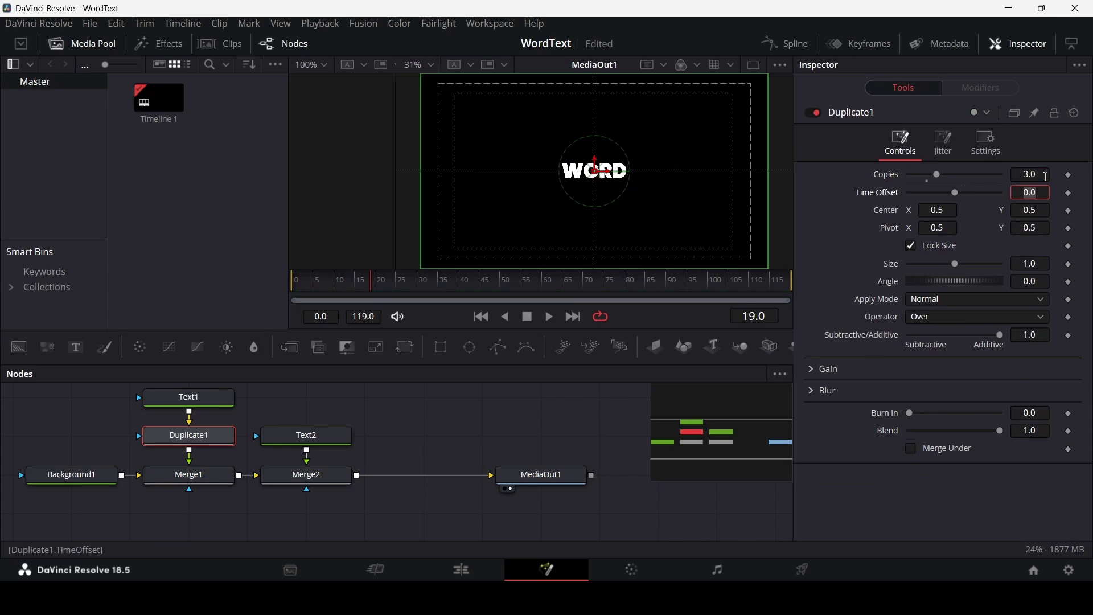
pyautogui.moveTo(1033, 213)
pyautogui.mouseDown()
pyautogui.moveTo(1050, 213)
pyautogui.moveTo(1034, 212)
pyautogui.mouseUp()
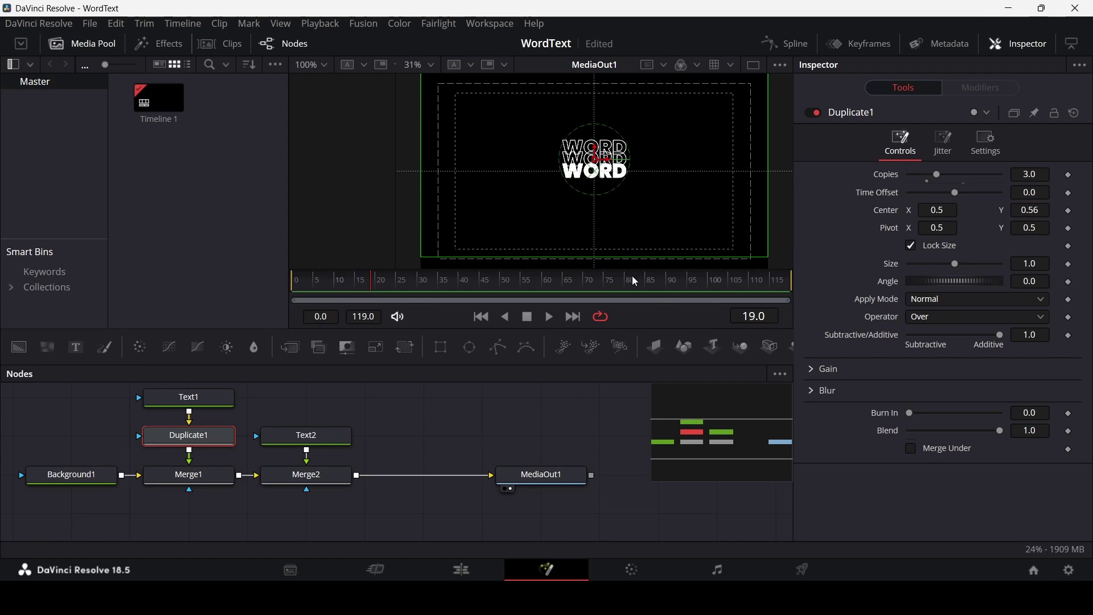
# Color Text2 pure red (#ff0000) and recentre the view on the words
pyautogui.scroll(5, 603, 168)
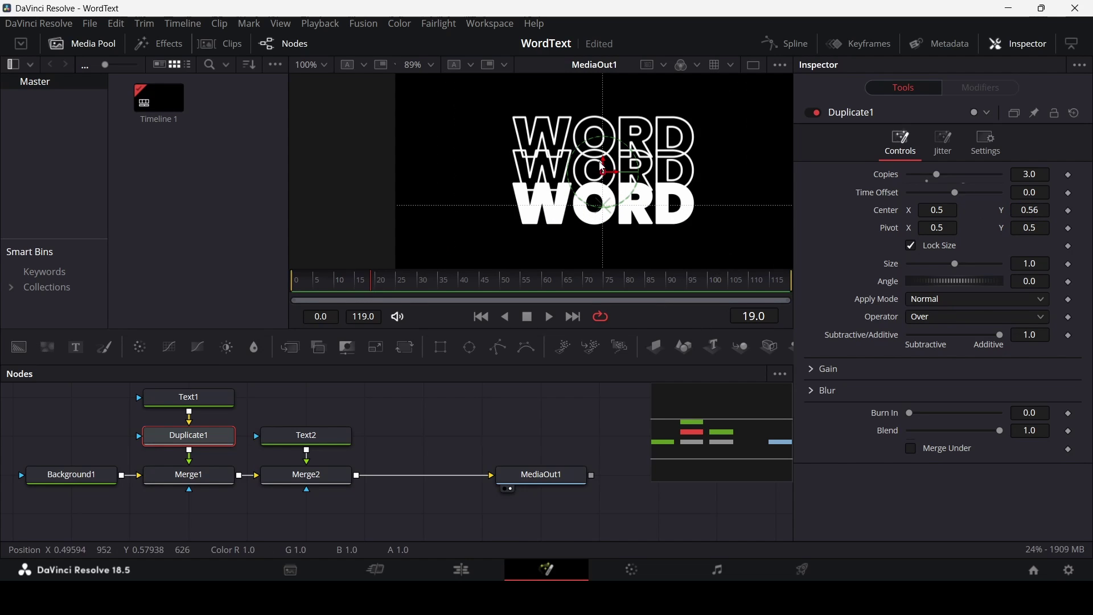
pyautogui.click(322, 440)
pyautogui.click(938, 376)
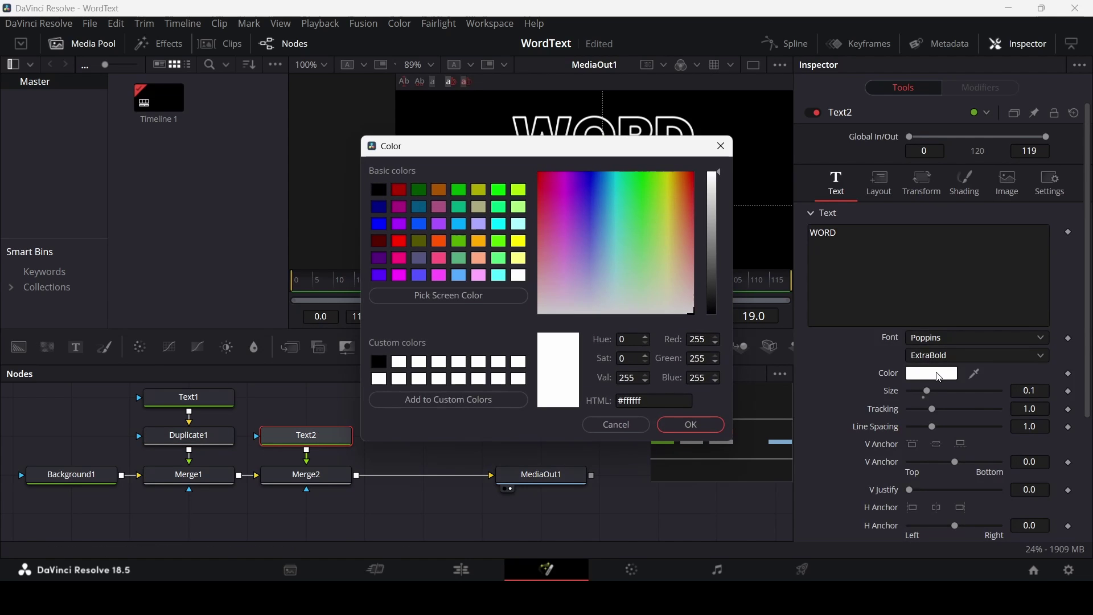
pyautogui.click(693, 173)
pyautogui.click(692, 424)
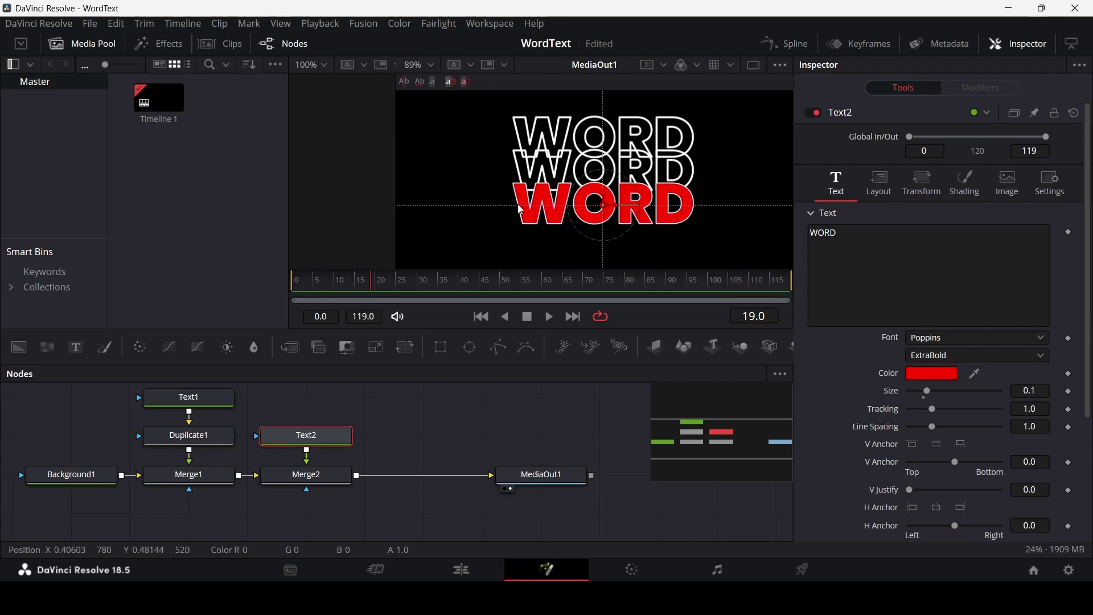
pyautogui.scroll(4, 524, 169)
pyautogui.scroll(-3, 537, 177)
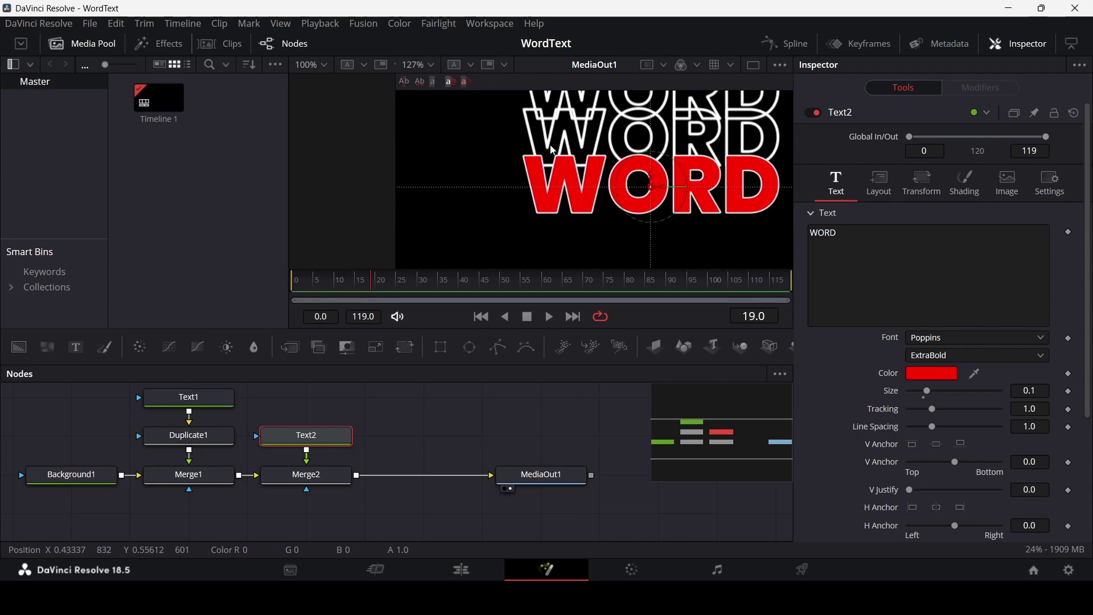
pyautogui.moveTo(624, 230); pyautogui.dragTo(642, 236)
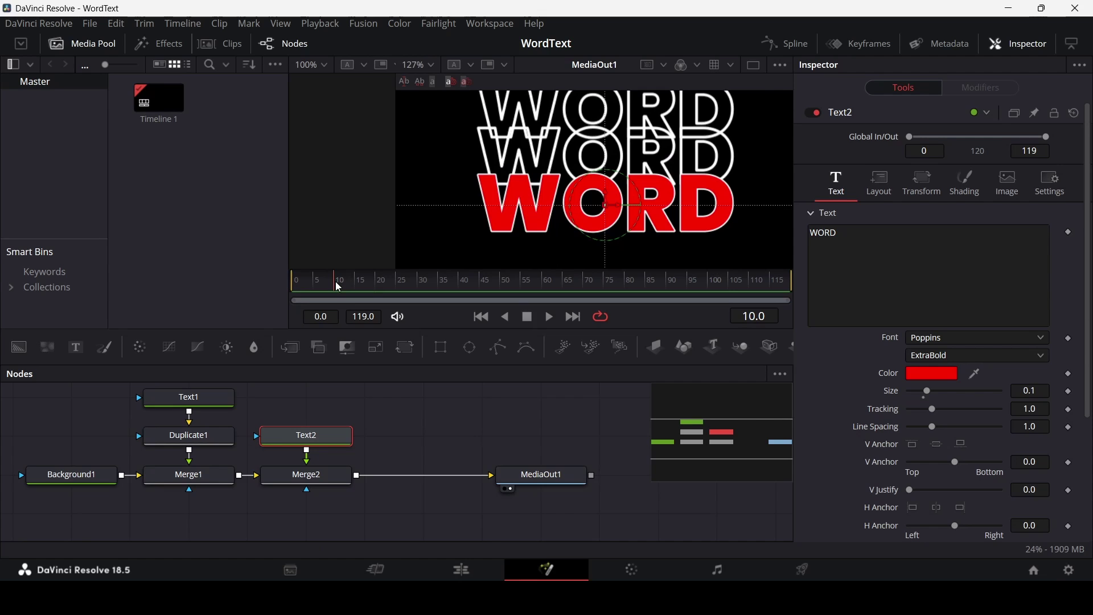
# Disable Text1 to hide the outlined WORD copies
pyautogui.click(210, 400)
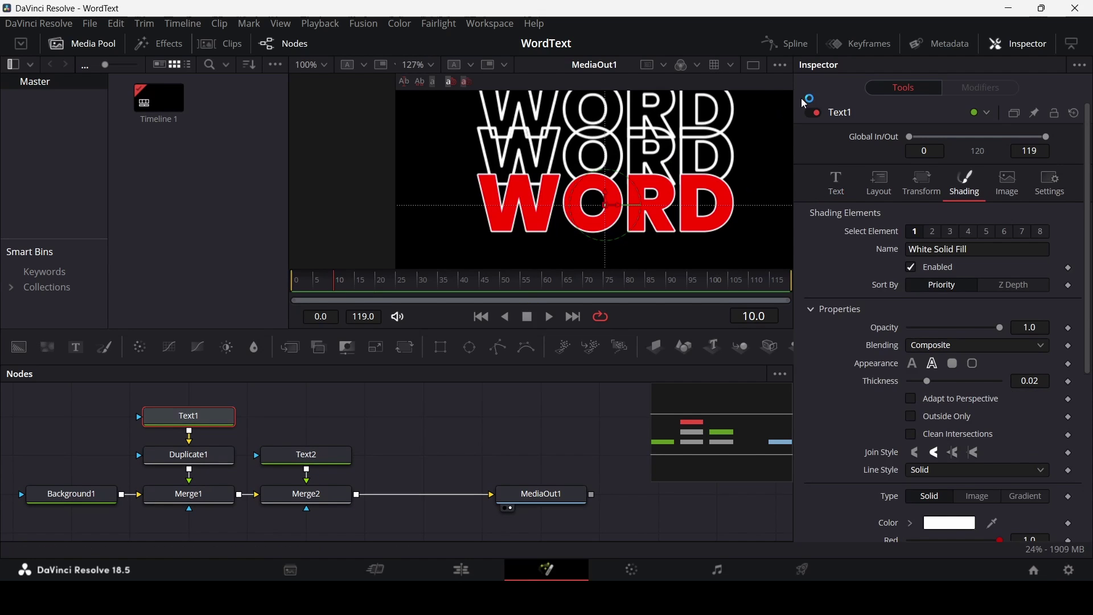
pyautogui.click(813, 112)
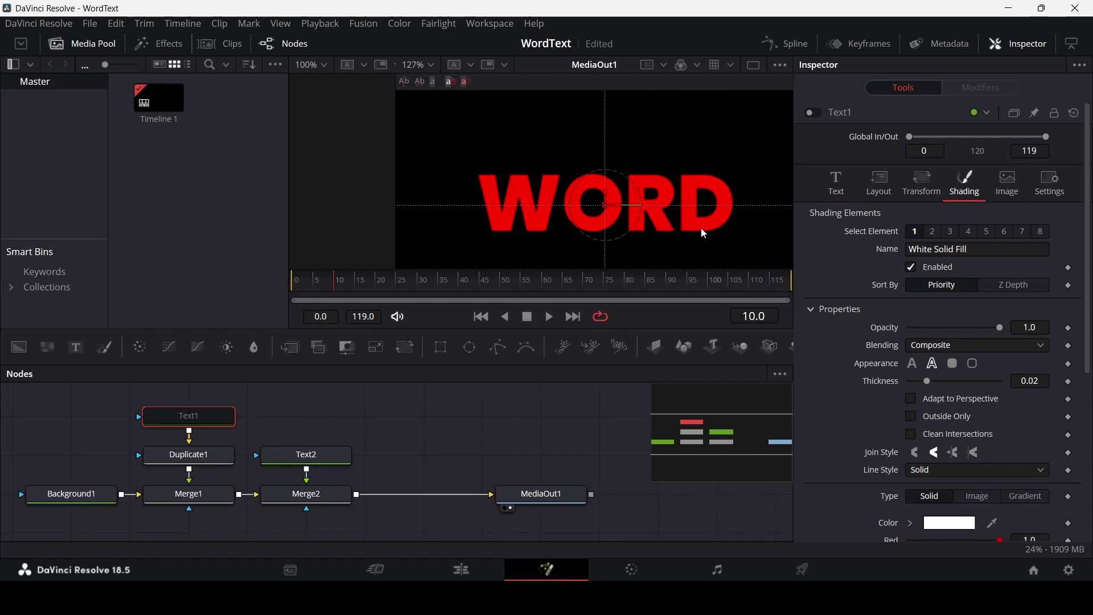
pyautogui.scroll(-2, 615, 191)
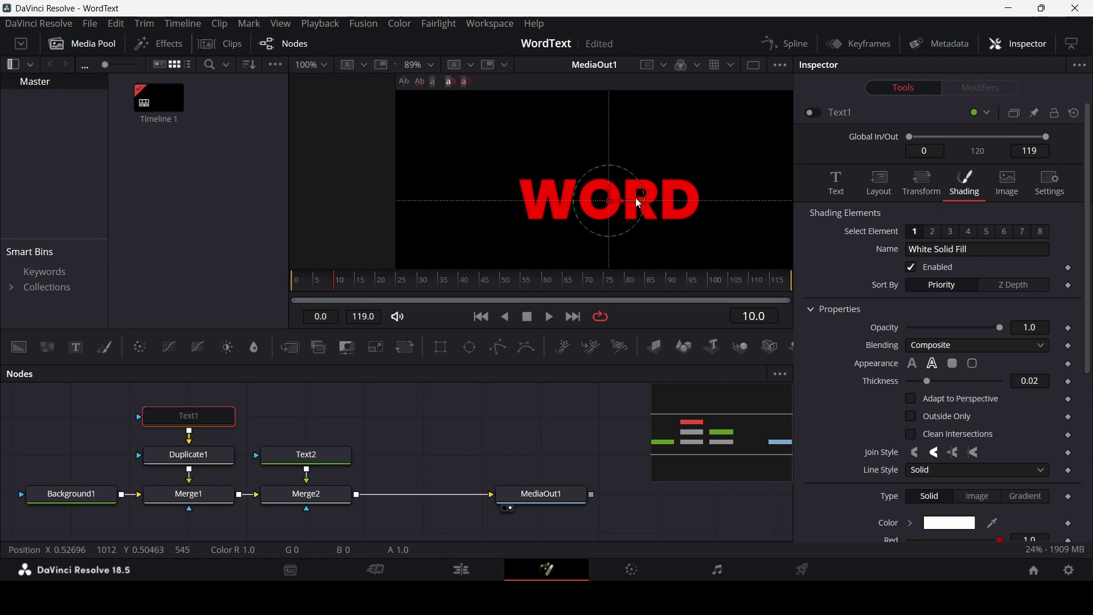
# Add a Follower to Text2 with Order Random But One by One and Delay 3
pyautogui.click(330, 454)
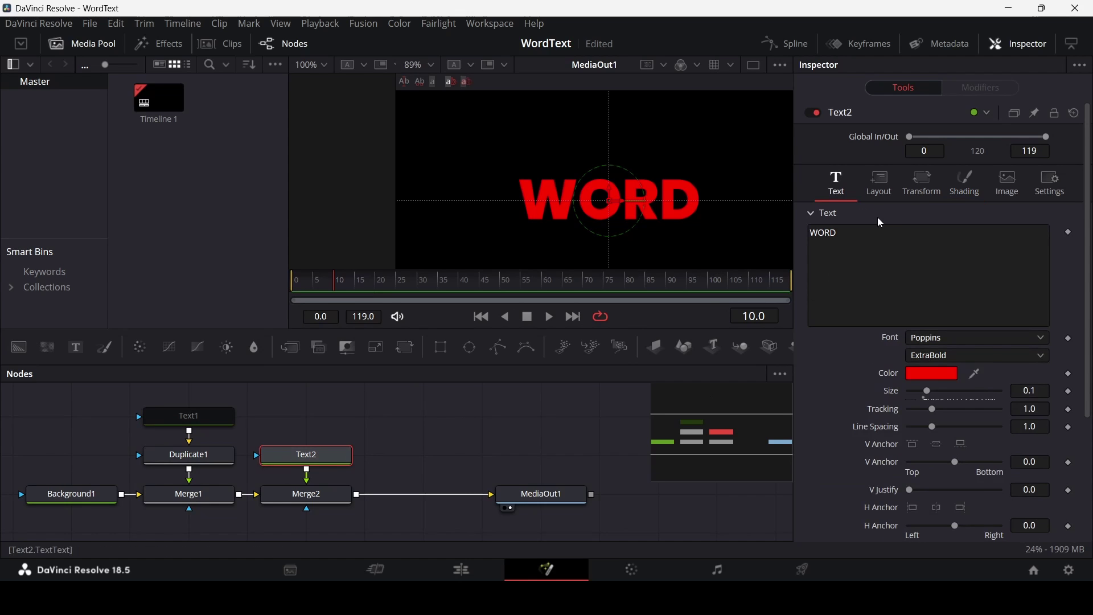
pyautogui.rightClick(870, 239)
pyautogui.click(917, 325)
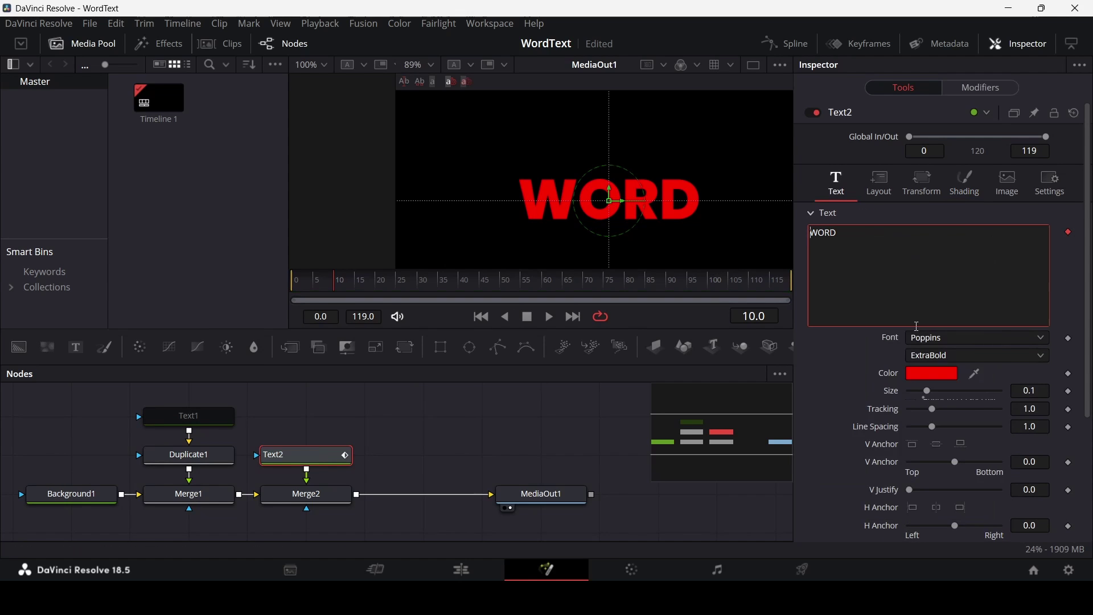
pyautogui.click(981, 88)
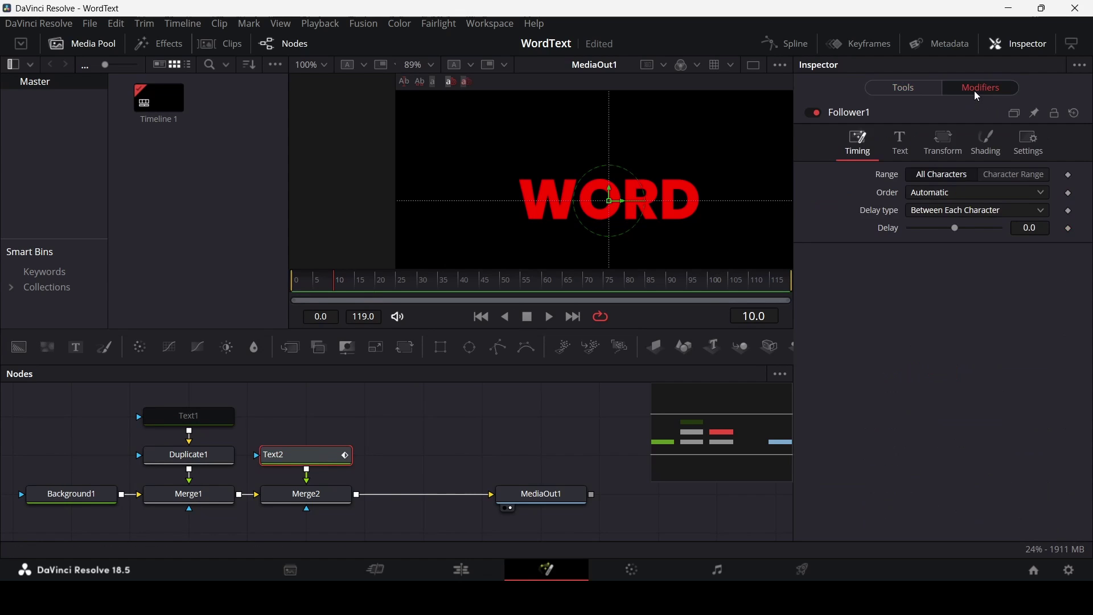
pyautogui.click(957, 197)
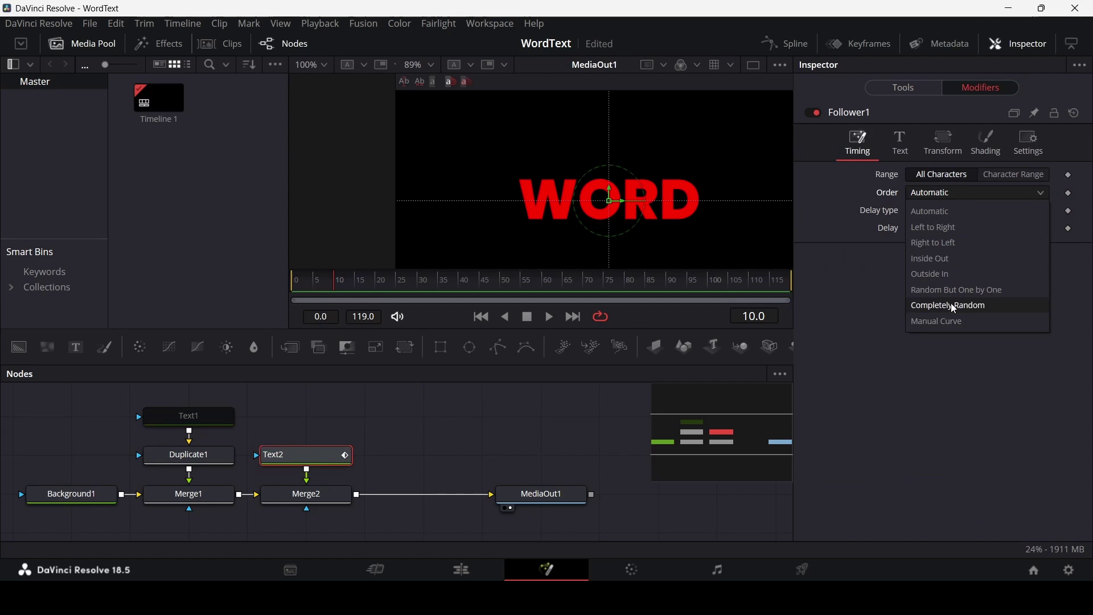
pyautogui.click(968, 293)
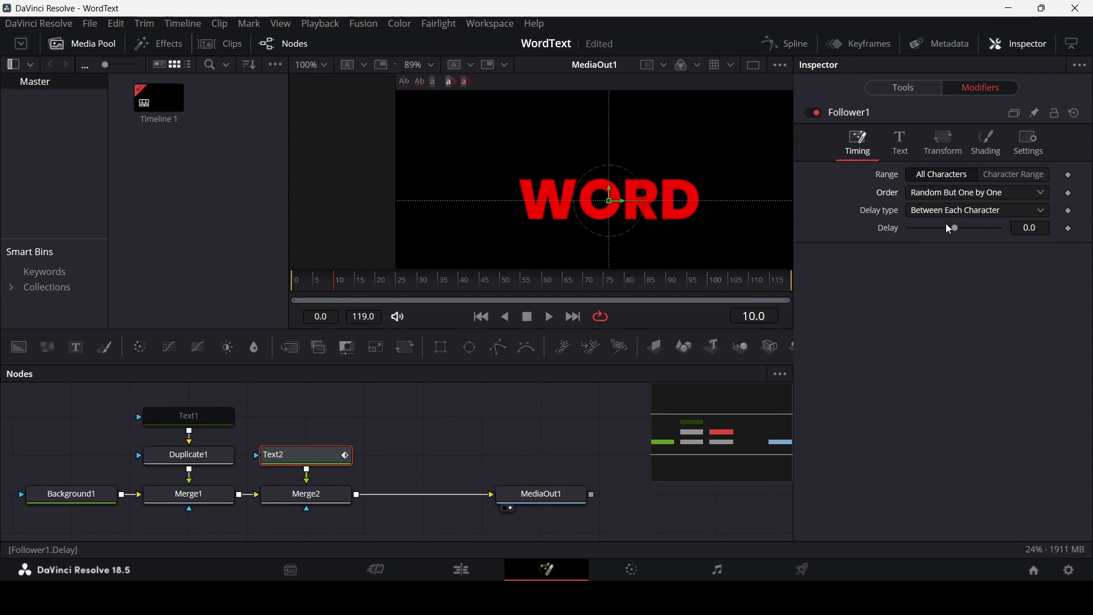
pyautogui.click(1033, 228)
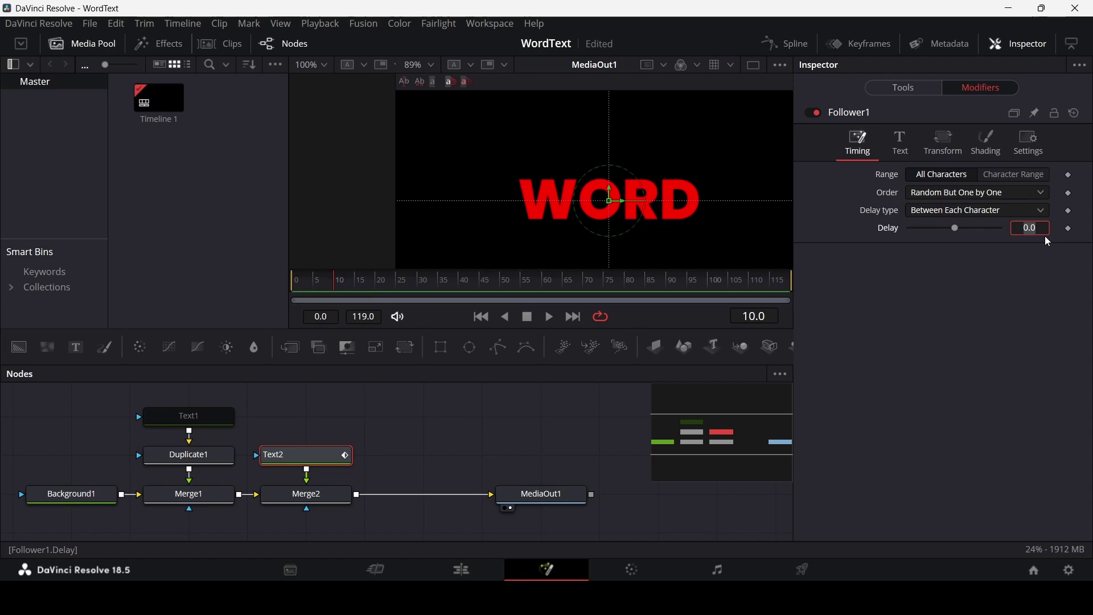
pyautogui.press('Return')
# Keyframe the Follower's opacity from 0 at frame 0 to 1 at frame 10, then preview
pyautogui.click(989, 143)
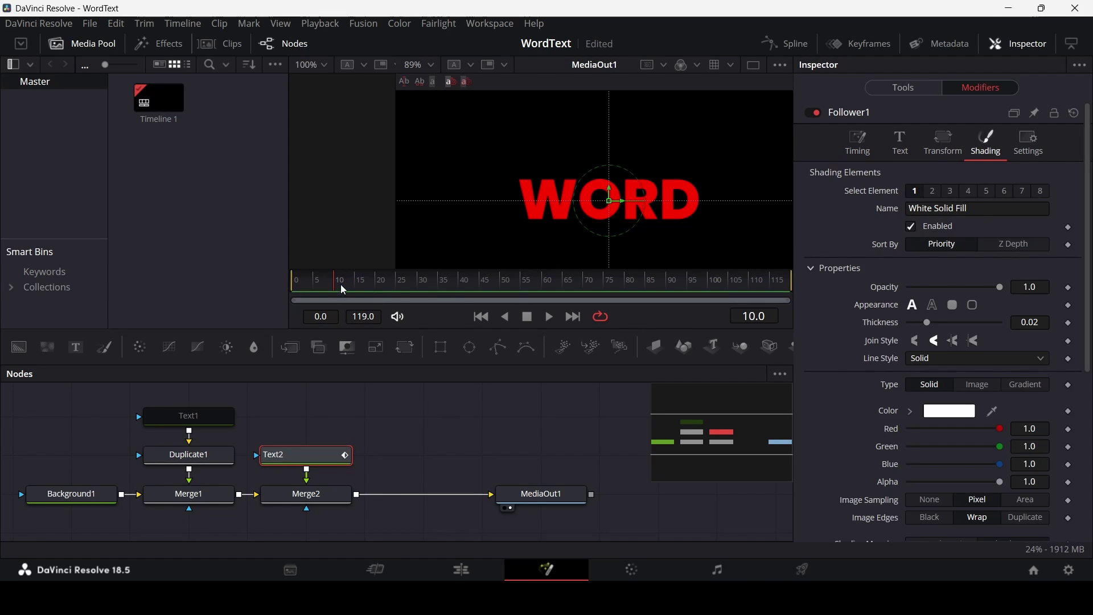
pyautogui.moveTo(344, 290); pyautogui.dragTo(356, 292)
pyautogui.click(1069, 289)
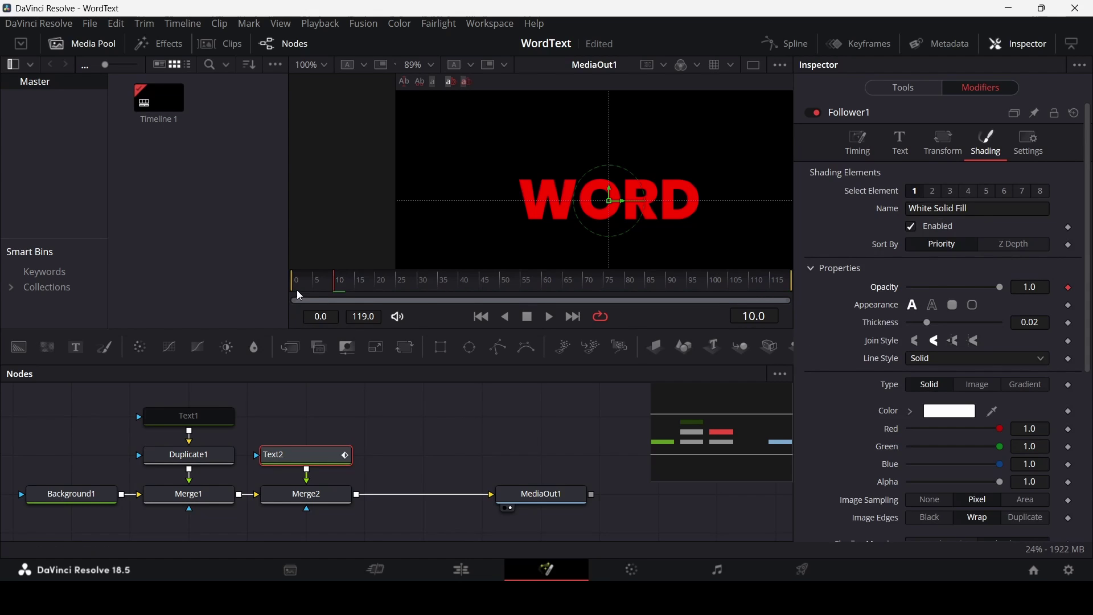
pyautogui.press('Home')
pyautogui.moveTo(1001, 288); pyautogui.dragTo(852, 287)
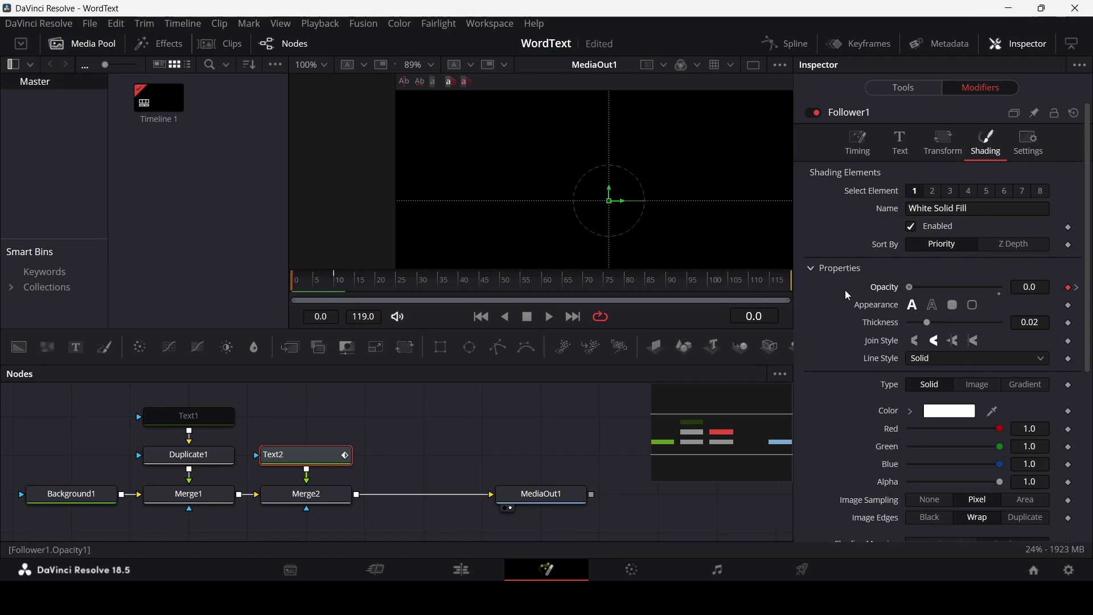
pyautogui.click(502, 434)
pyautogui.press('space')
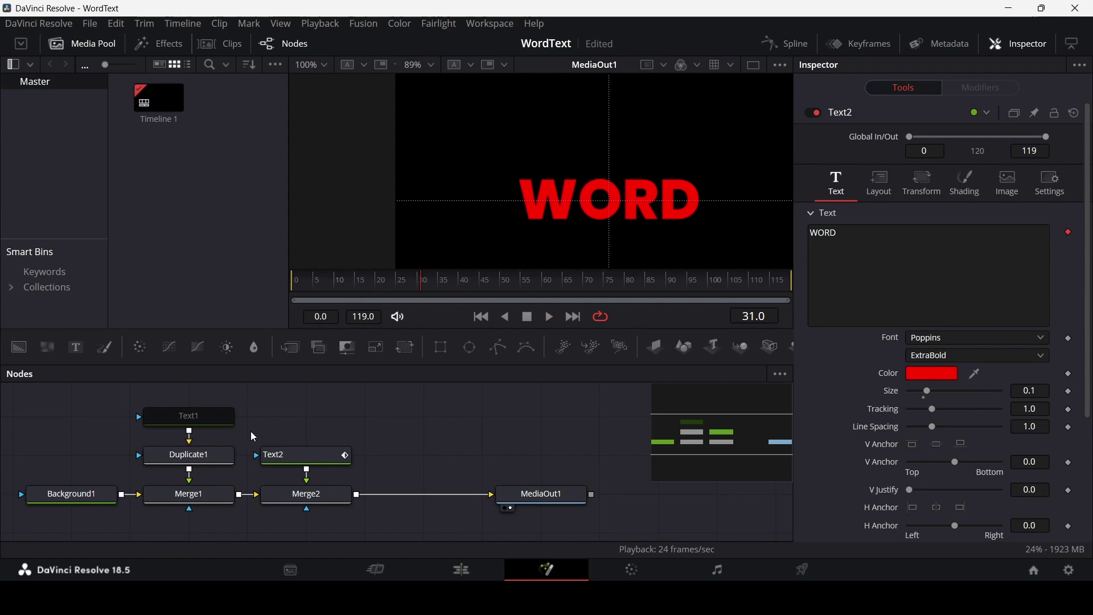
# Keyframe Duplicate1's Center at frame 30 with Y 0.56
pyautogui.click(293, 456)
pyautogui.click(222, 418)
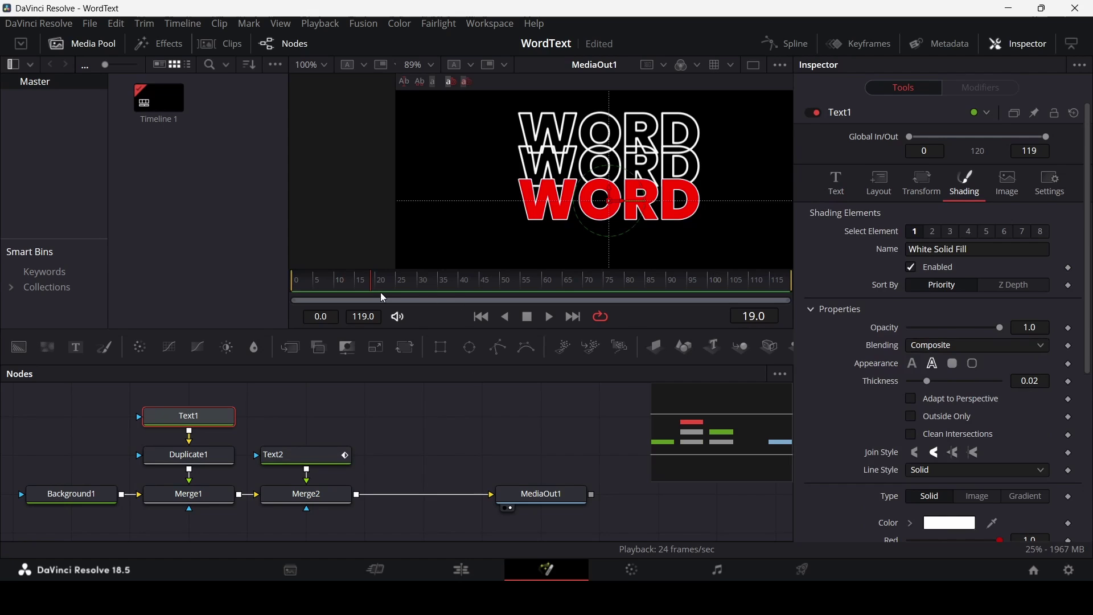
pyautogui.moveTo(380, 292)
pyautogui.mouseDown()
pyautogui.moveTo(322, 295)
pyautogui.moveTo(374, 294)
pyautogui.mouseUp()
pyautogui.click(199, 457)
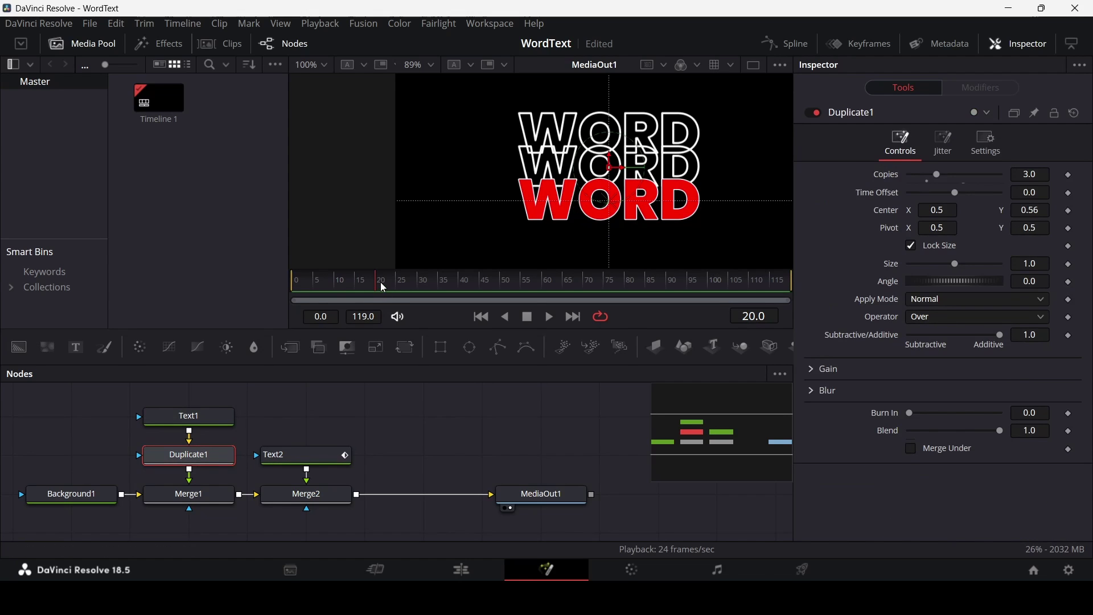
pyautogui.moveTo(380, 282)
pyautogui.mouseDown()
pyautogui.moveTo(326, 285)
pyautogui.moveTo(376, 287)
pyautogui.mouseUp()
pyautogui.click(1069, 211)
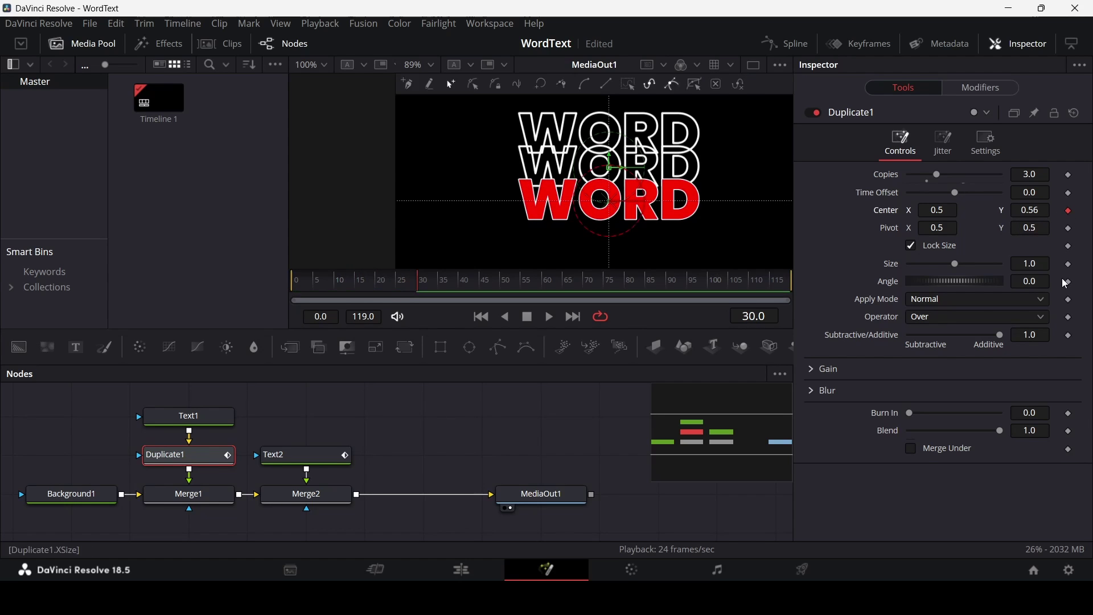
# Keyframe Duplicate1's Center Y to 0.5 at frame 20 and play back the rising copies
pyautogui.click(371, 293)
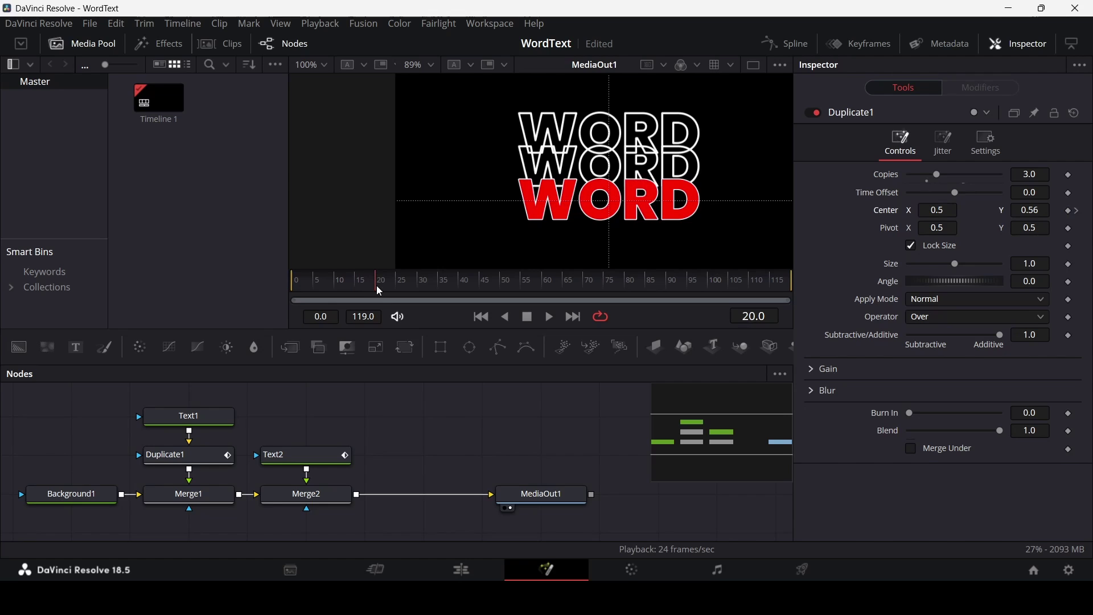
pyautogui.click(1069, 210)
pyautogui.click(1044, 211)
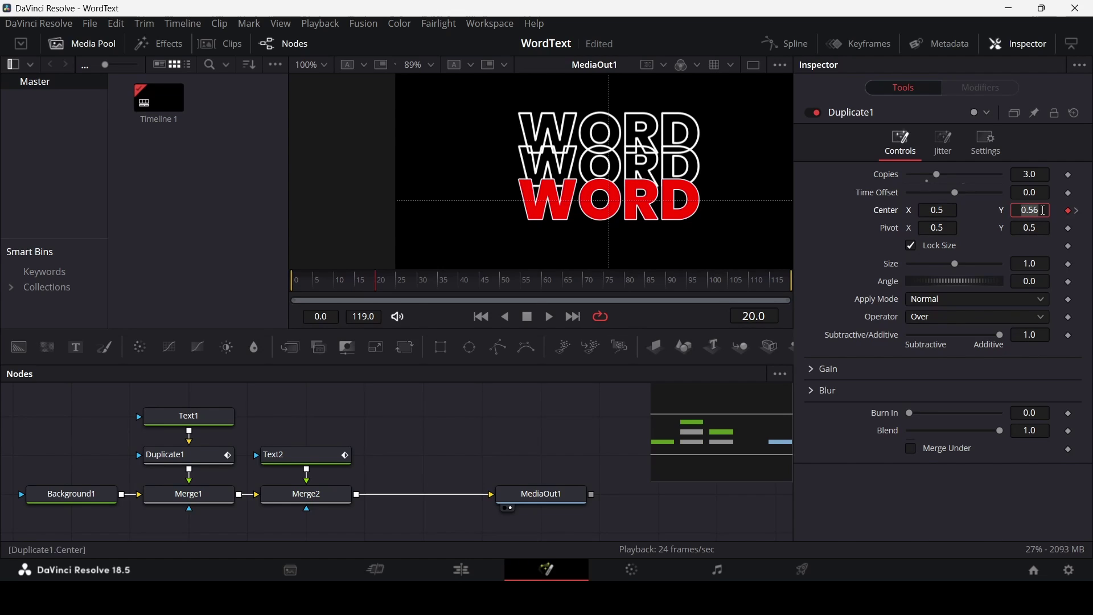
pyautogui.write('0.5')
pyautogui.press('Tab')
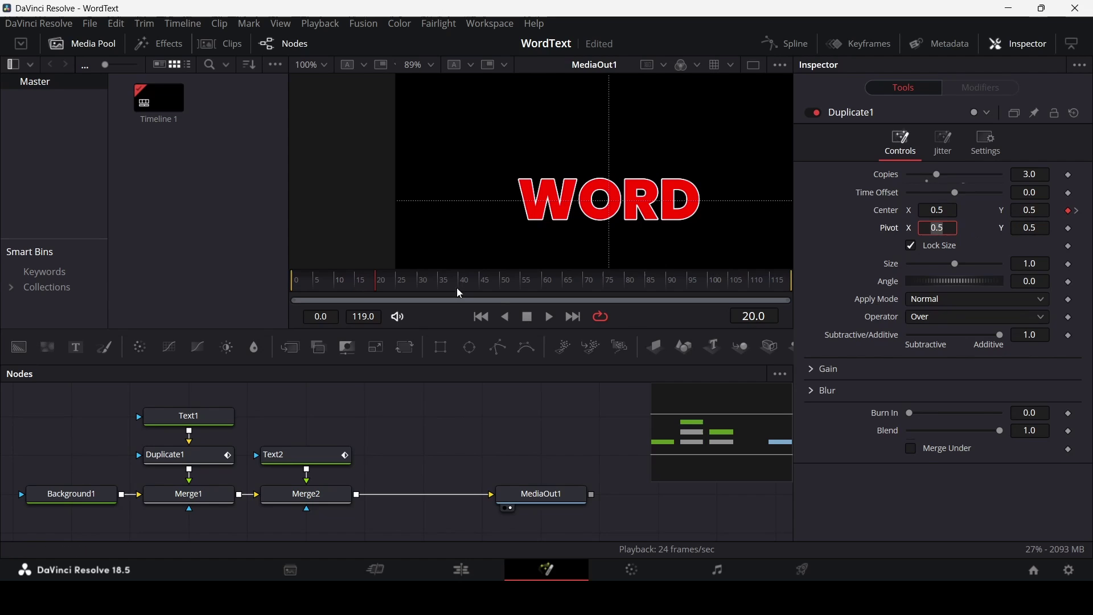
pyautogui.press('space')
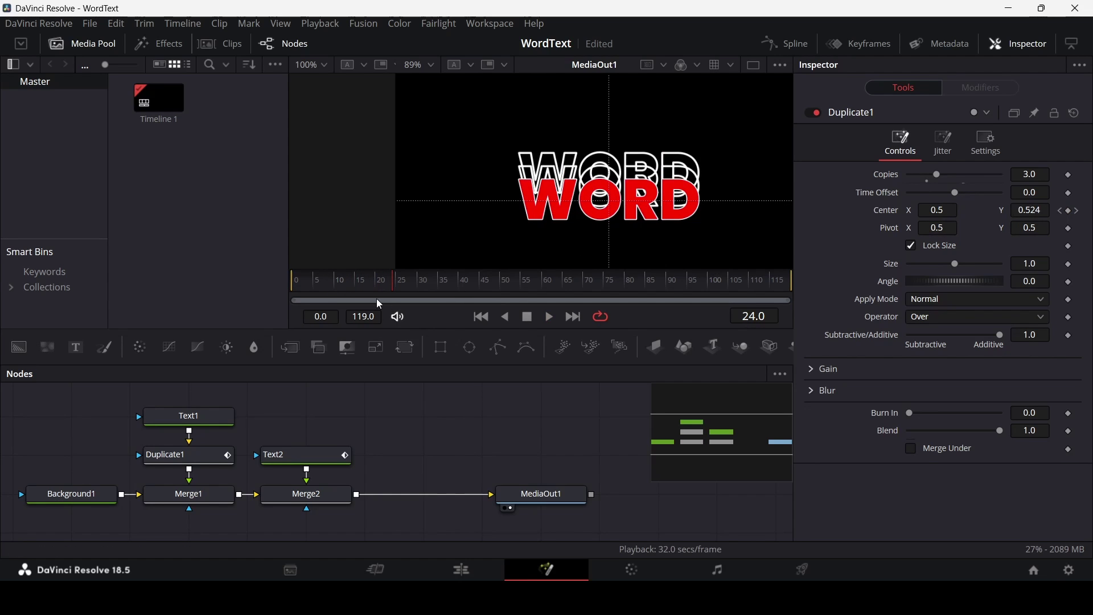
pyautogui.click(377, 283)
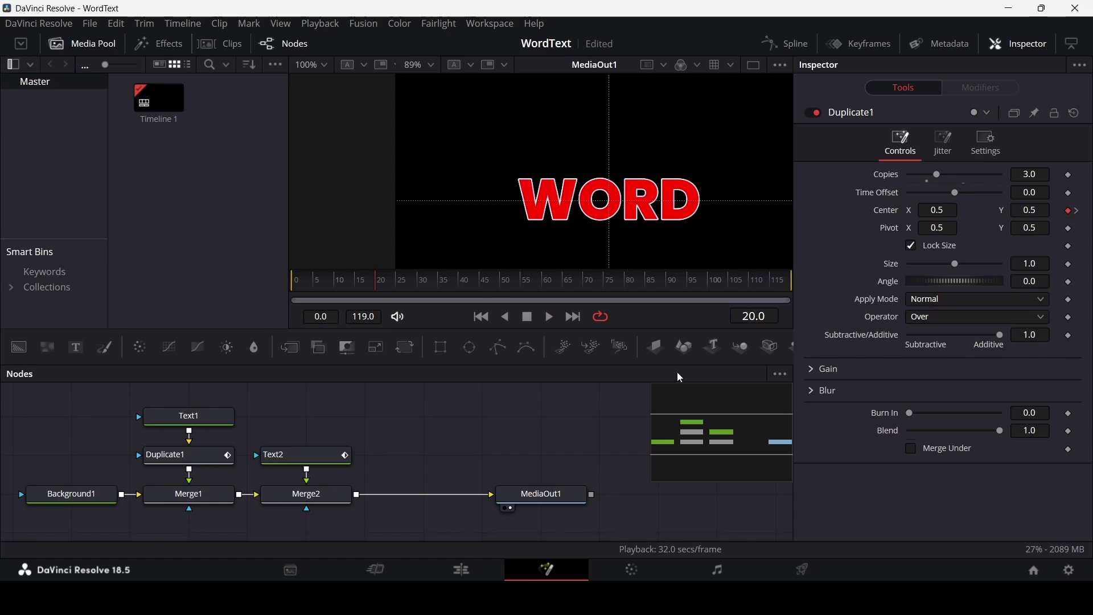
# Keyframe Text1's opacity at 0 on frame 20 and 1.0 on frame 21
pyautogui.click(200, 424)
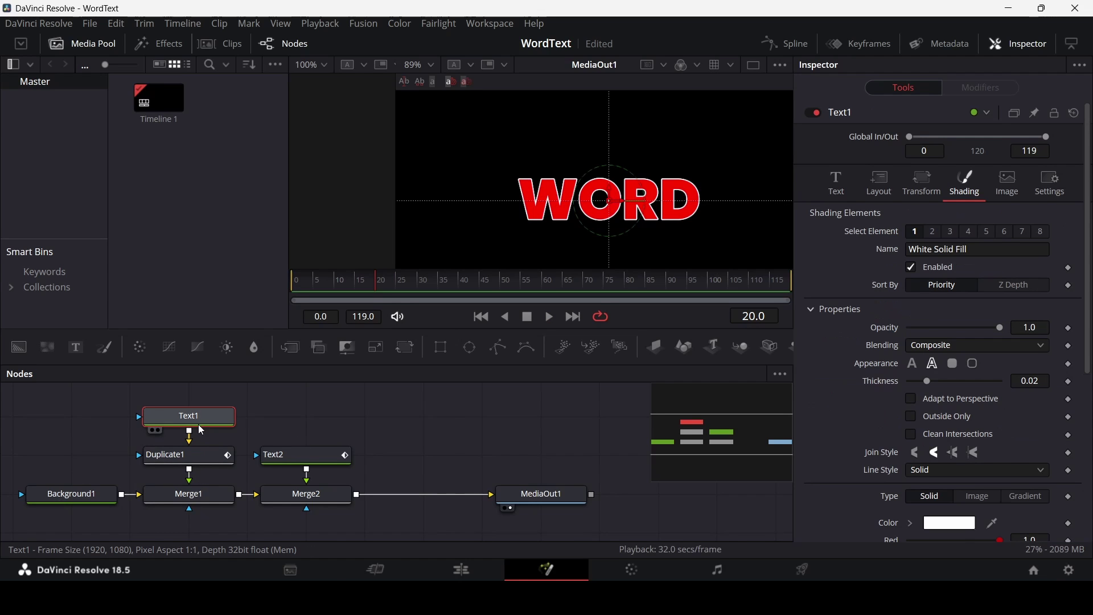
pyautogui.click(1069, 329)
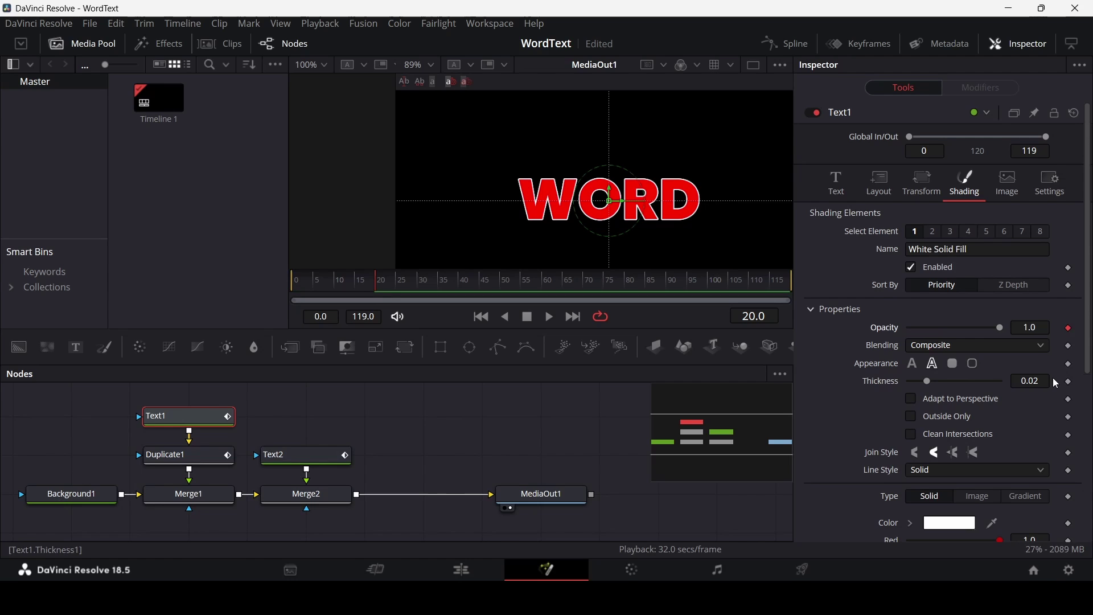
pyautogui.moveTo(1000, 328); pyautogui.dragTo(873, 339)
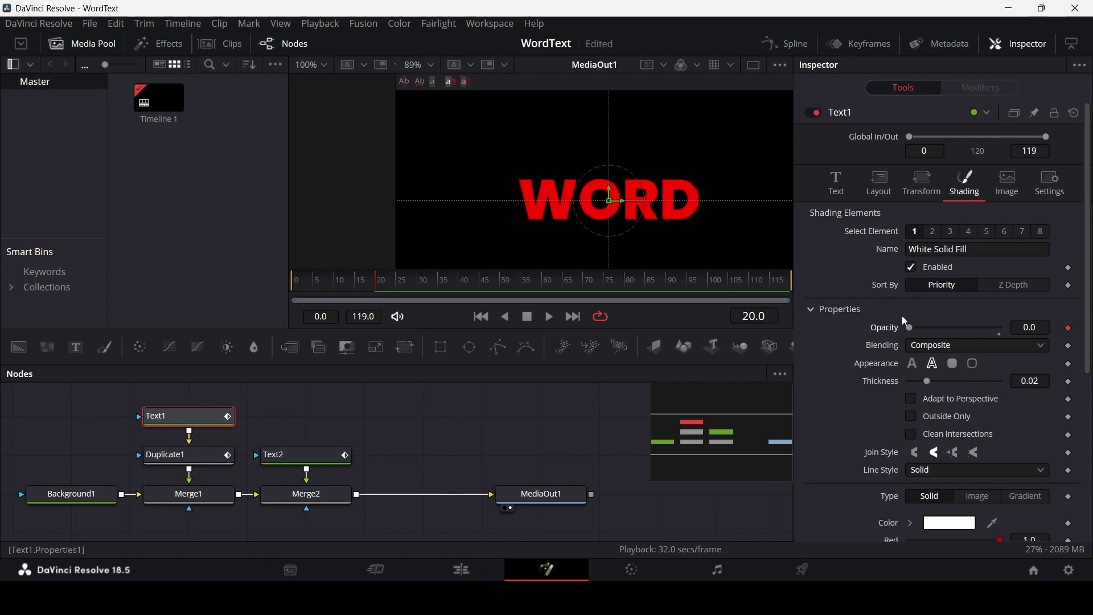
pyautogui.press('Right')
pyautogui.moveTo(913, 330); pyautogui.dragTo(1003, 328)
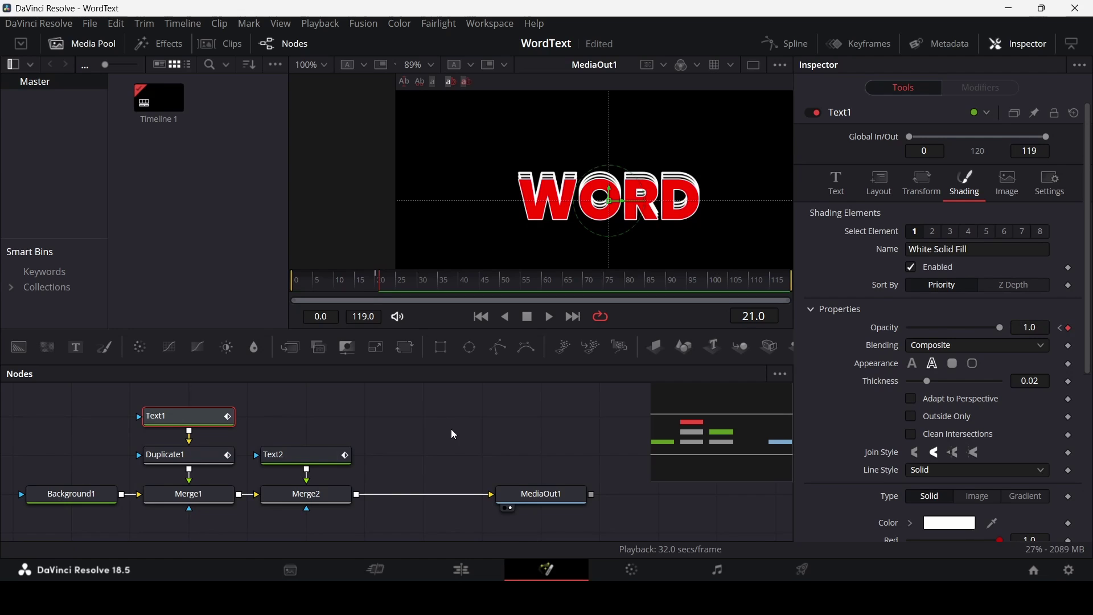
# Play and scrub frames 15–20 to confirm the outlines stay hidden
pyautogui.press('space')
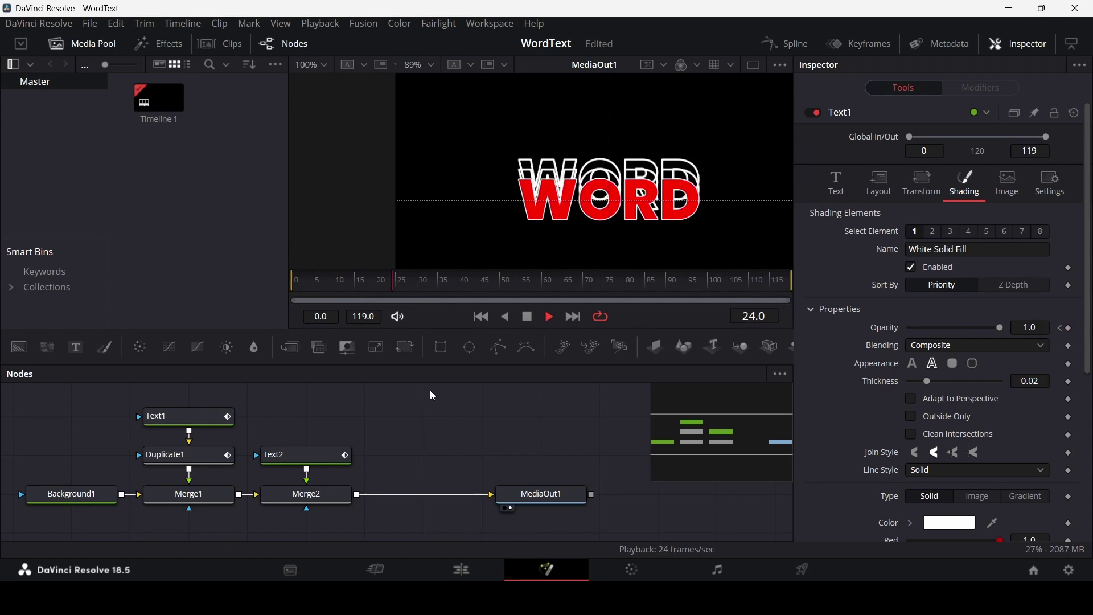
pyautogui.press('space')
pyautogui.click(357, 284)
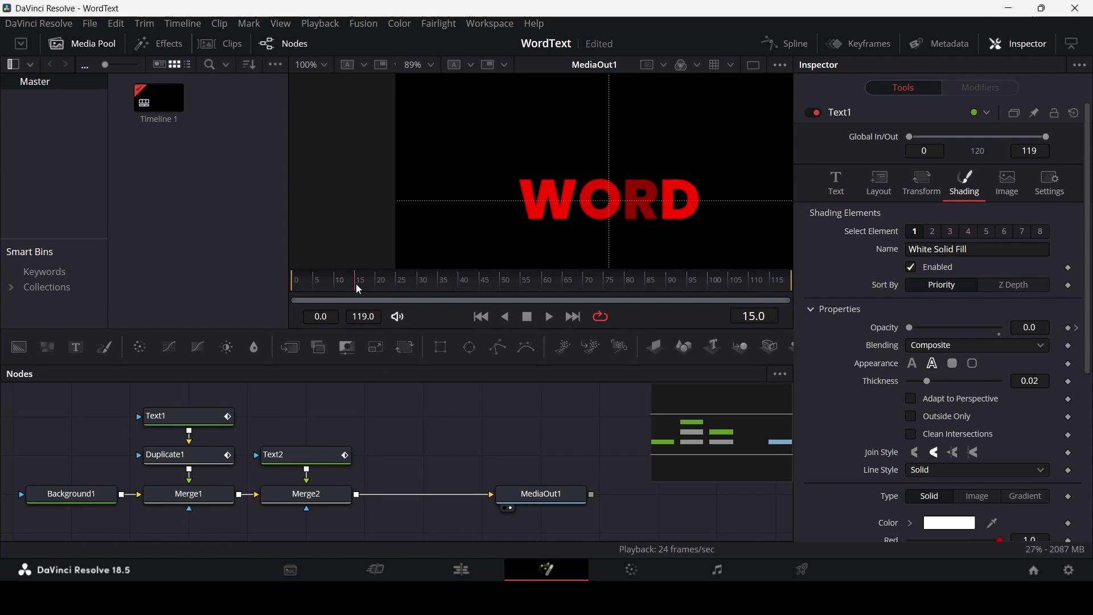
pyautogui.click(376, 284)
# Raise the red WORD (Text2) to Center Y 0.660916 at frame 30, above the outlined stack
pyautogui.click(319, 457)
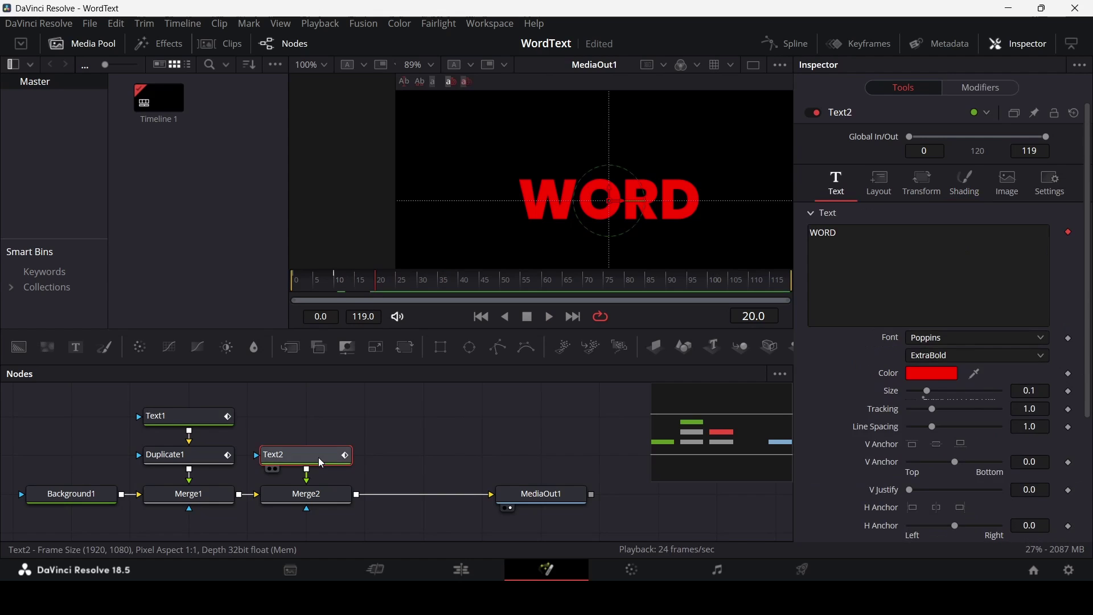
pyautogui.click(878, 189)
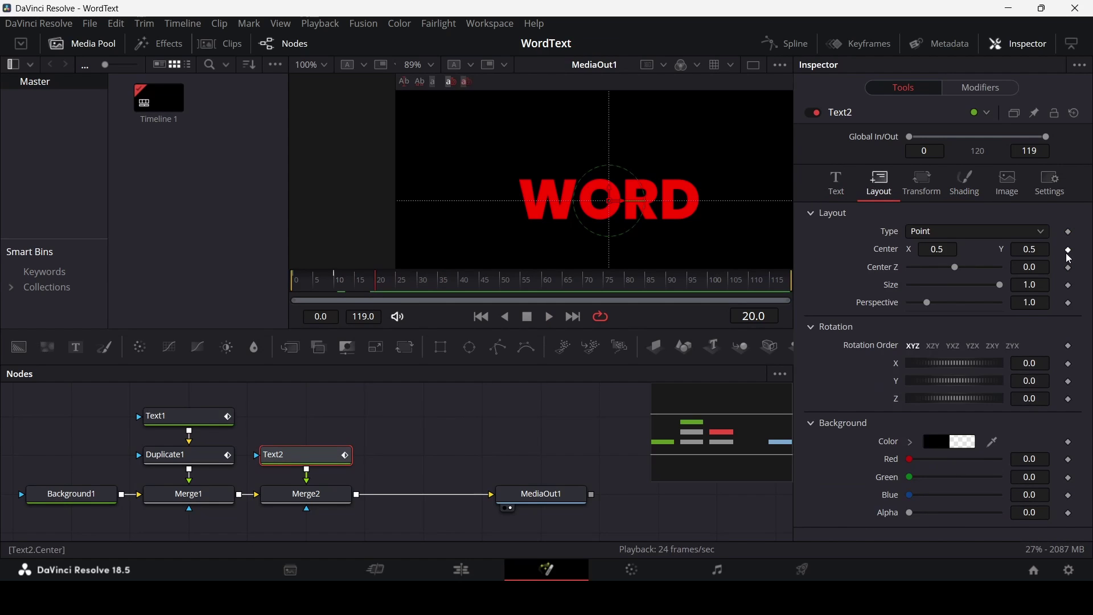
pyautogui.click(418, 284)
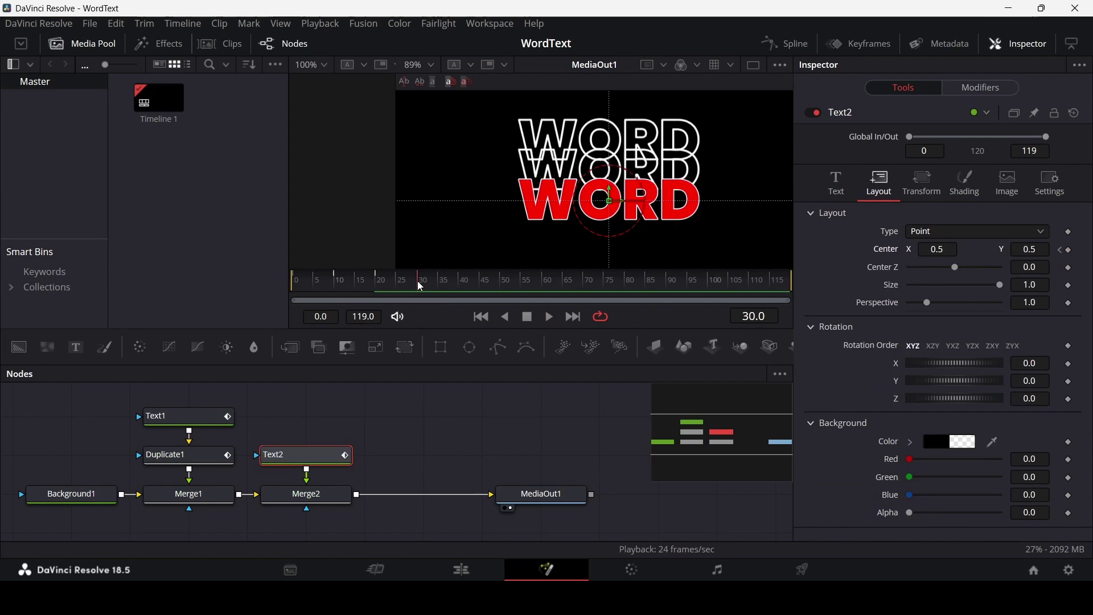
pyautogui.moveTo(605, 195); pyautogui.dragTo(612, 106)
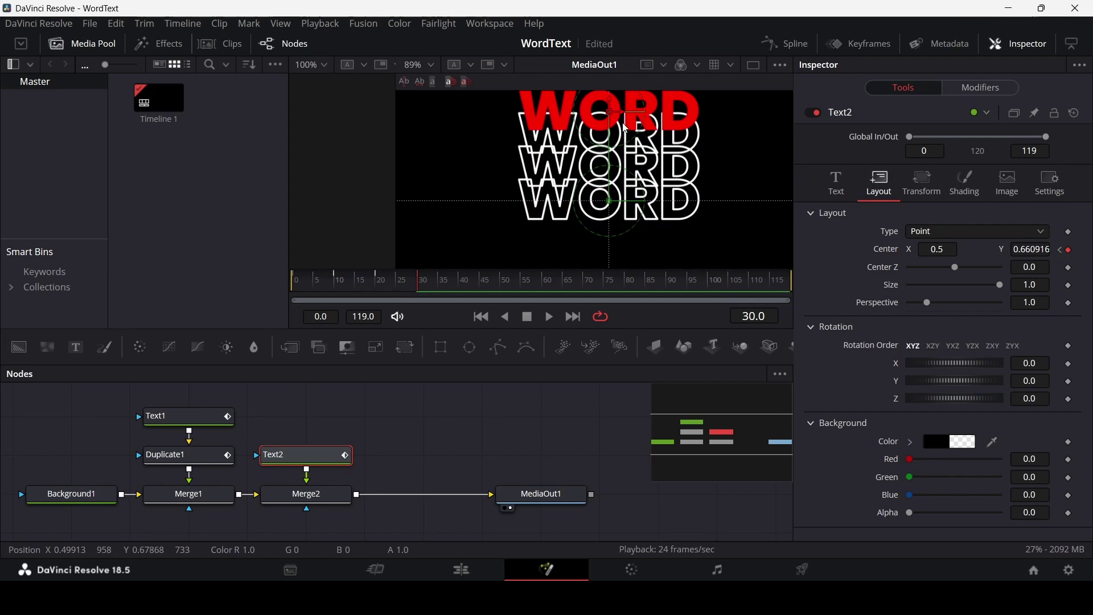
# Play the stacked WORD animation from the first frame, then bring up the Spline editor
pyautogui.click(496, 410)
pyautogui.scroll(-2, 541, 160)
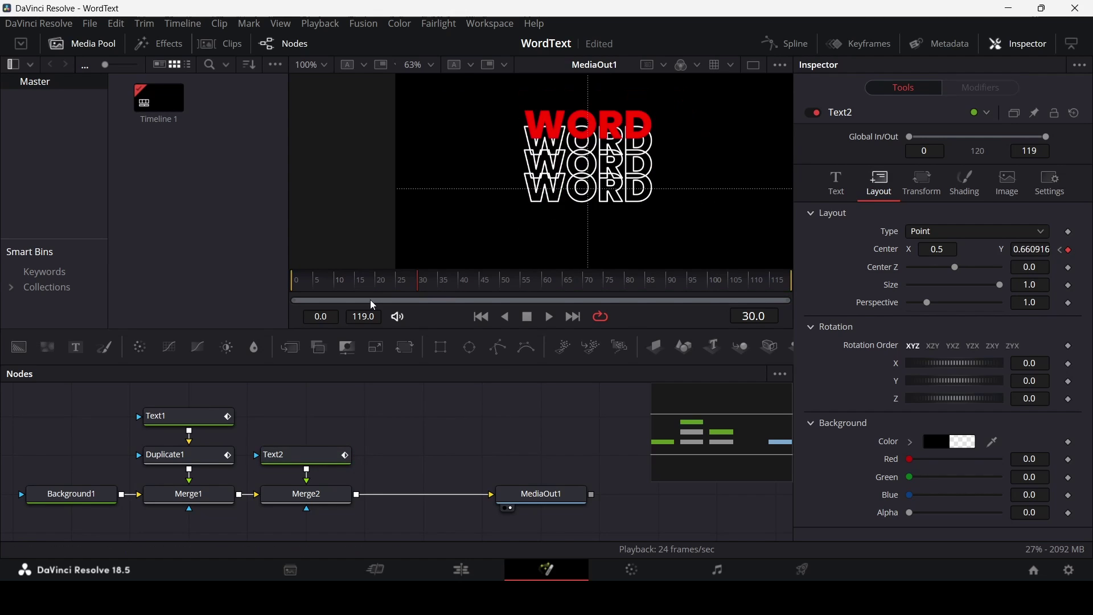
pyautogui.click(282, 285)
pyautogui.press('space')
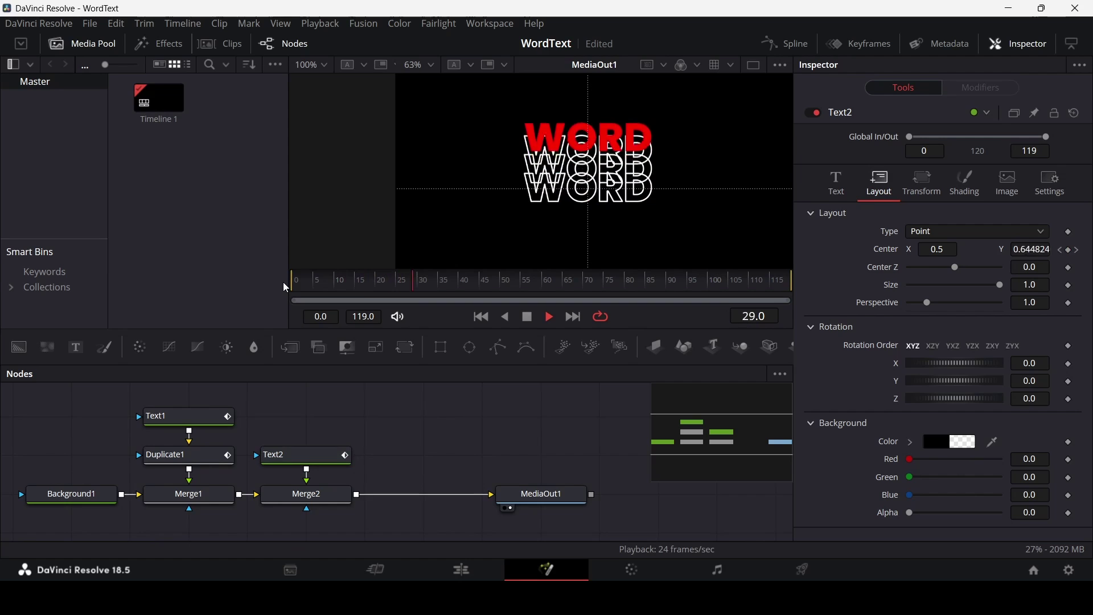
pyautogui.press('space')
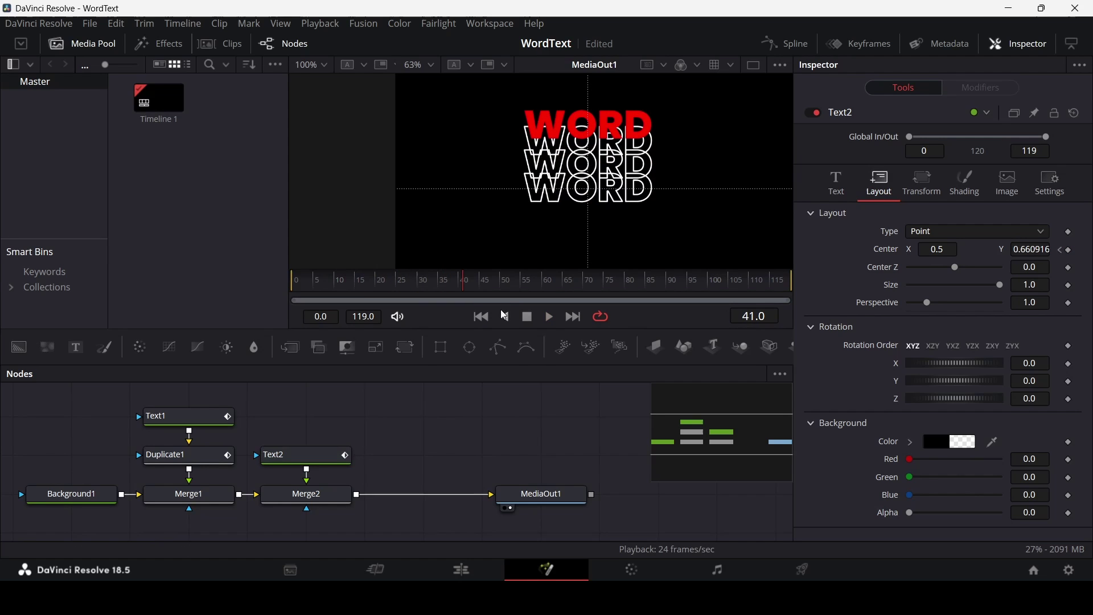
pyautogui.click(783, 43)
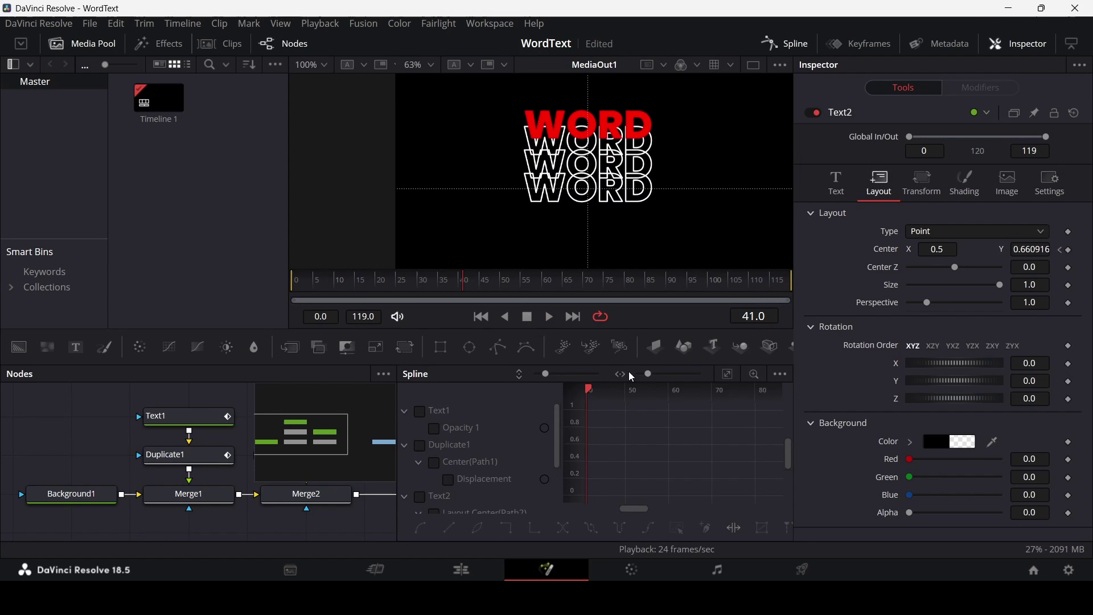
# Select and smooth both Duplicate1 Displacement keyframes in the Spline editor
pyautogui.click(404, 412)
pyautogui.click(448, 463)
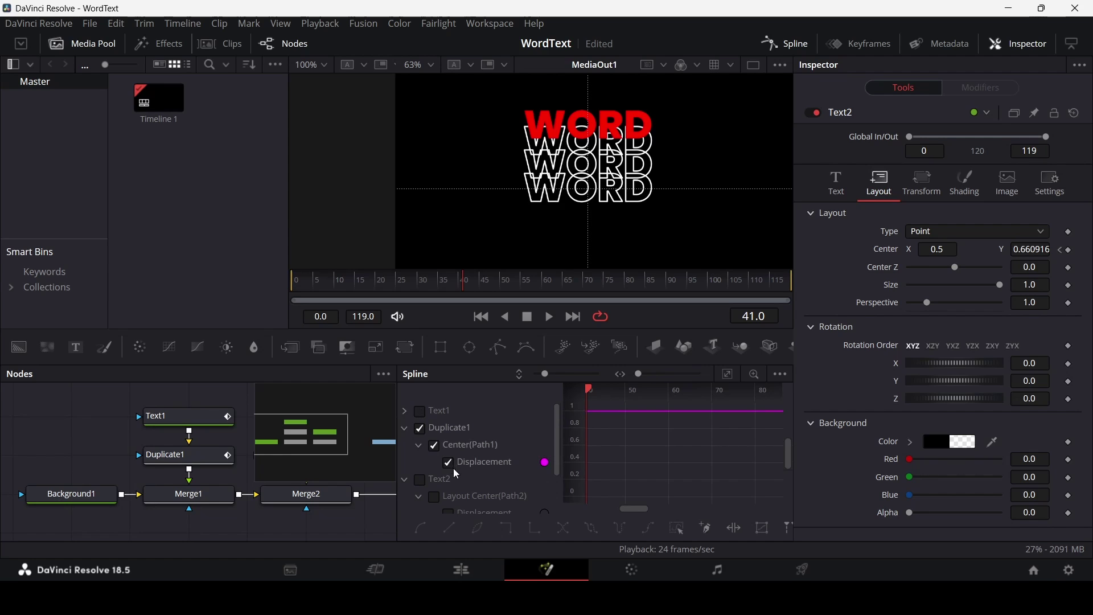
pyautogui.click(728, 374)
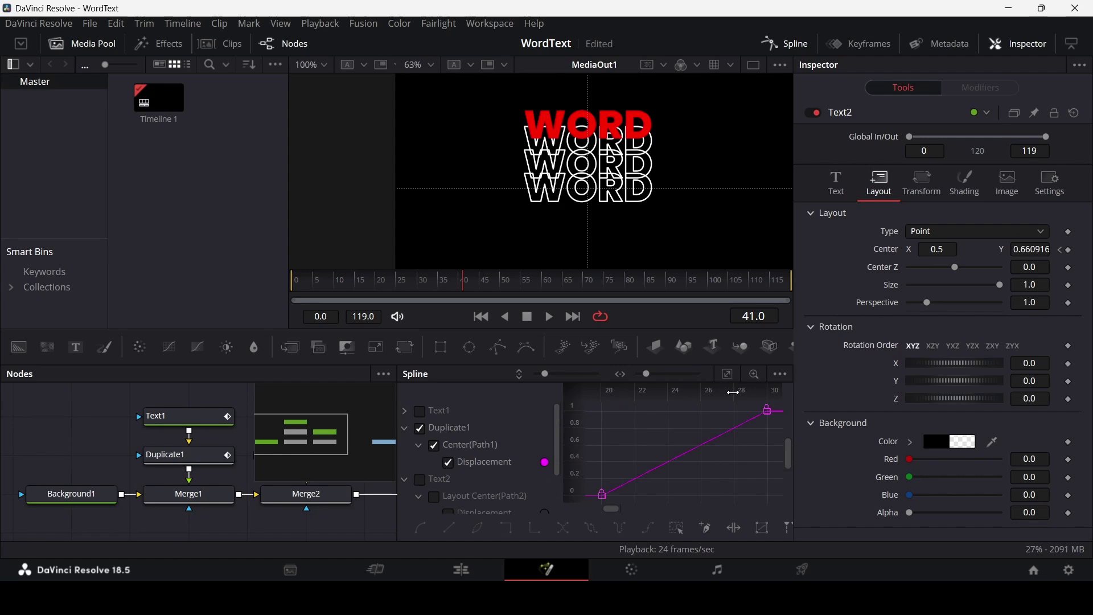
pyautogui.moveTo(571, 417); pyautogui.dragTo(571, 433)
pyautogui.moveTo(610, 477); pyautogui.dragTo(774, 388)
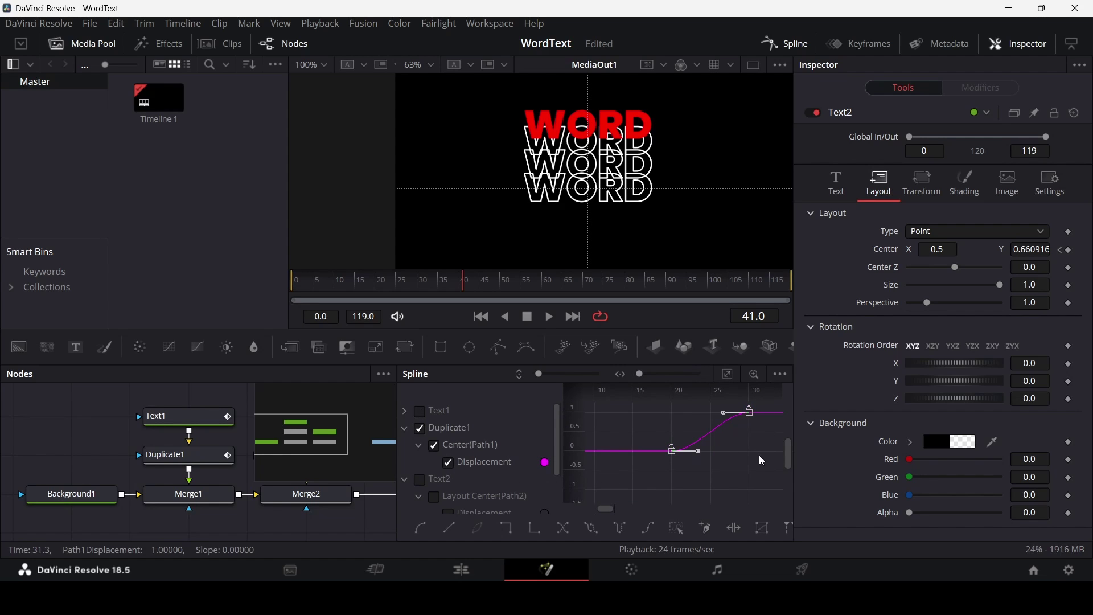
pyautogui.click(405, 427)
pyautogui.click(421, 427)
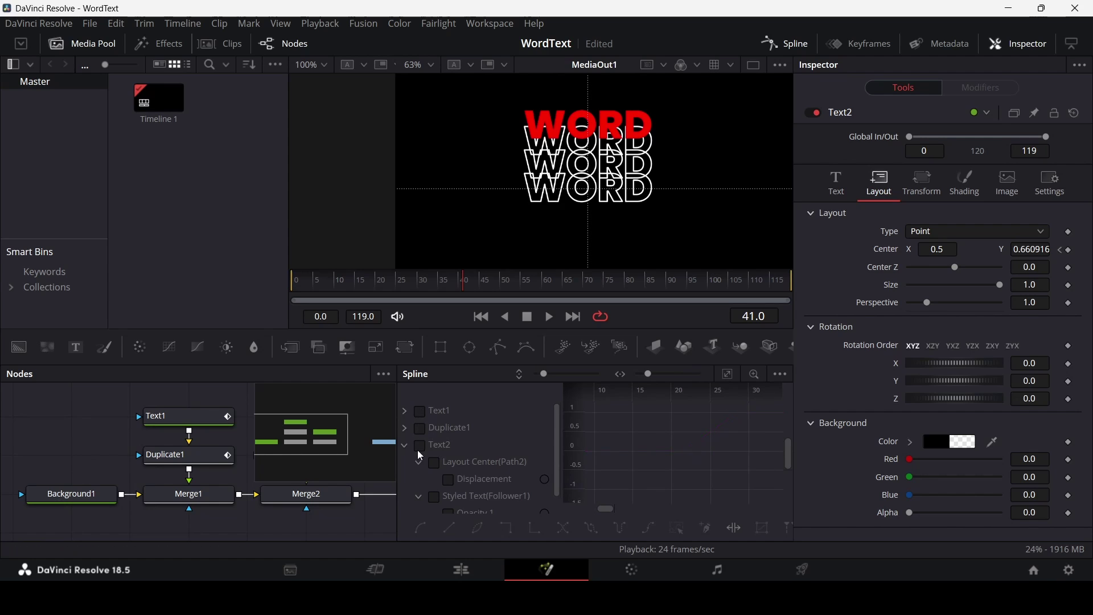
# Hide Text2's Opacity curve and smooth both Text2 Displacement keyframes
pyautogui.click(420, 446)
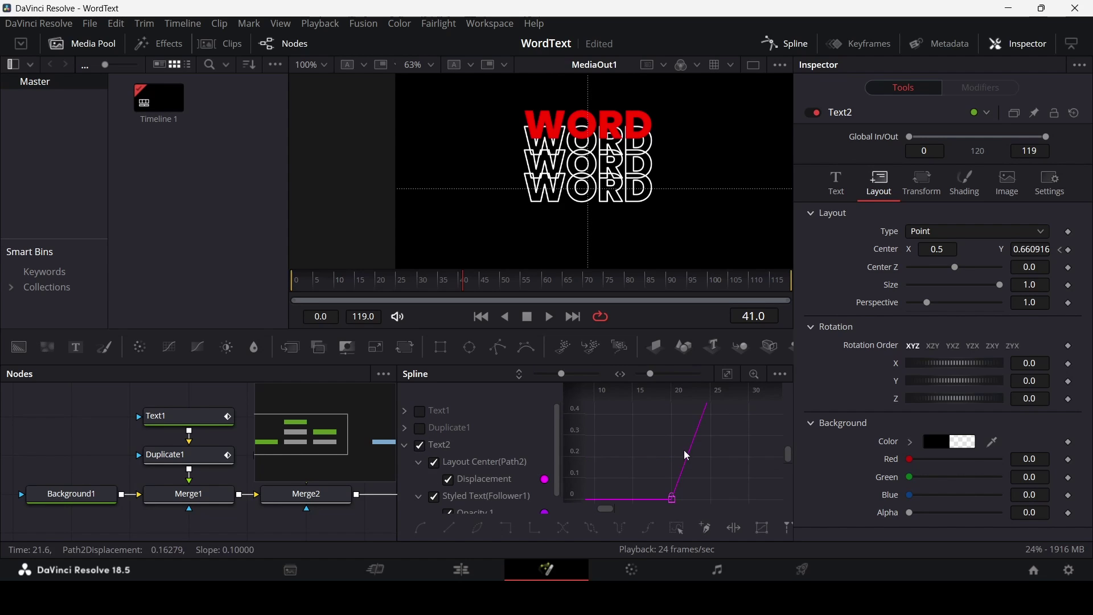
pyautogui.click(728, 374)
pyautogui.scroll(-2, 709, 383)
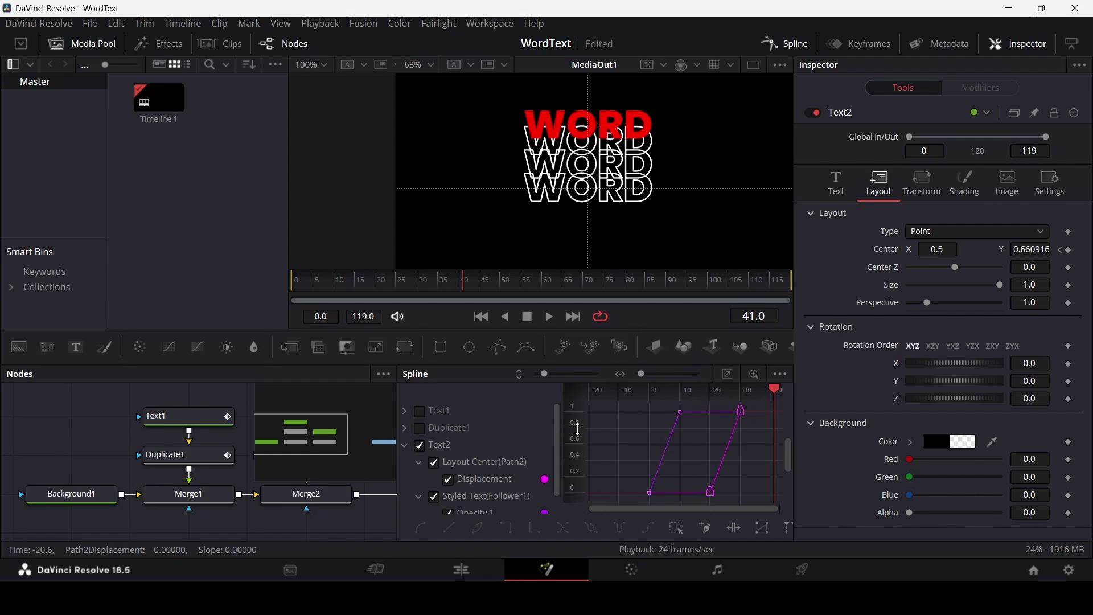
pyautogui.scroll(-1, 473, 472)
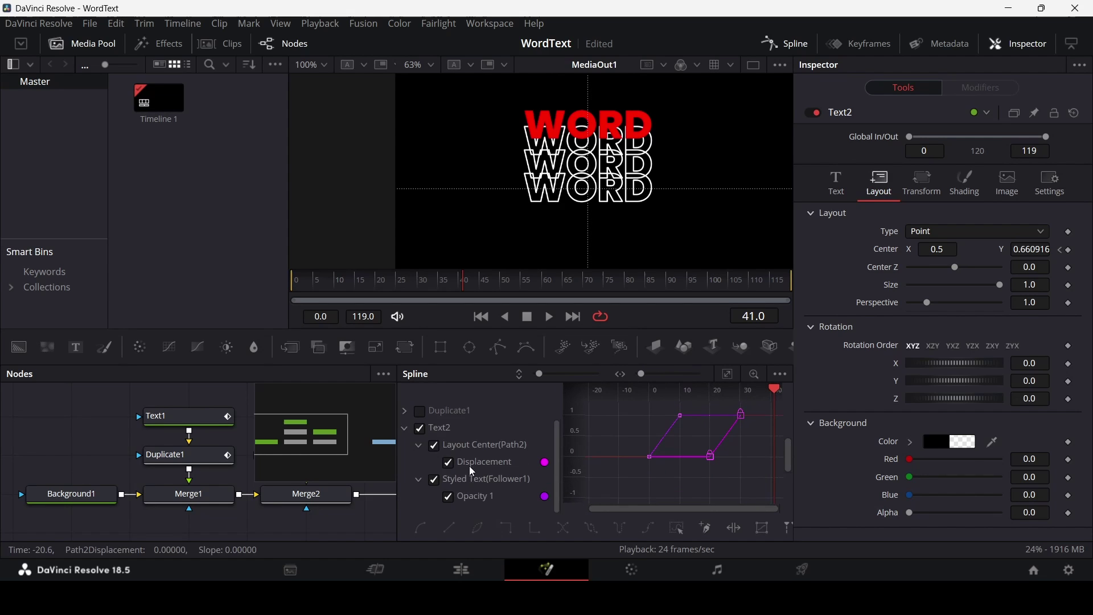
pyautogui.click(448, 496)
pyautogui.moveTo(685, 487); pyautogui.dragTo(747, 422)
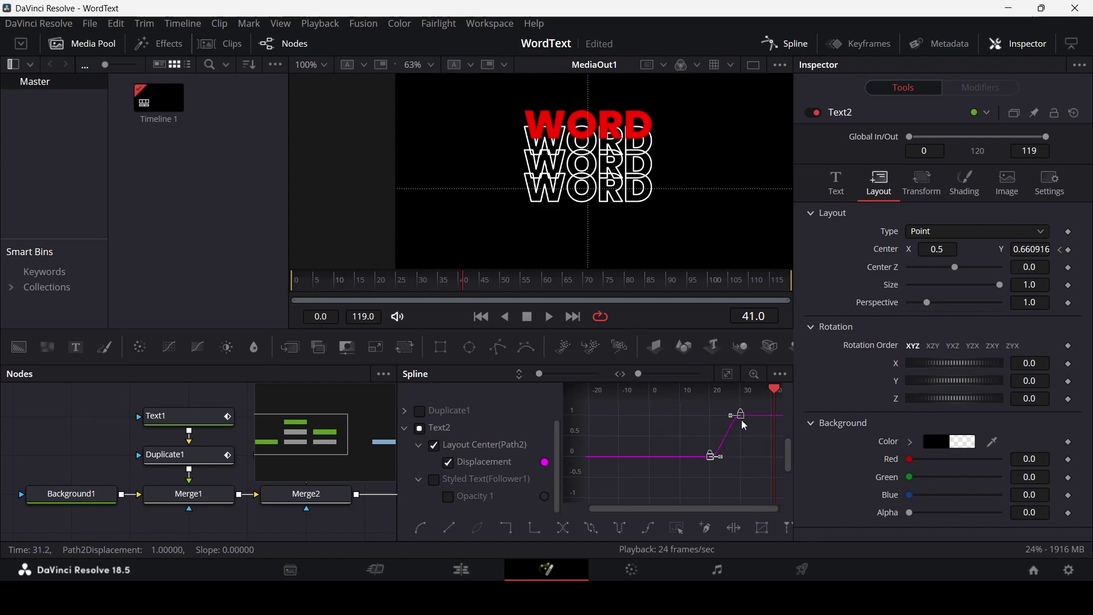
# Close the Spline editor and play the eased animation from the first frame
pyautogui.click(787, 43)
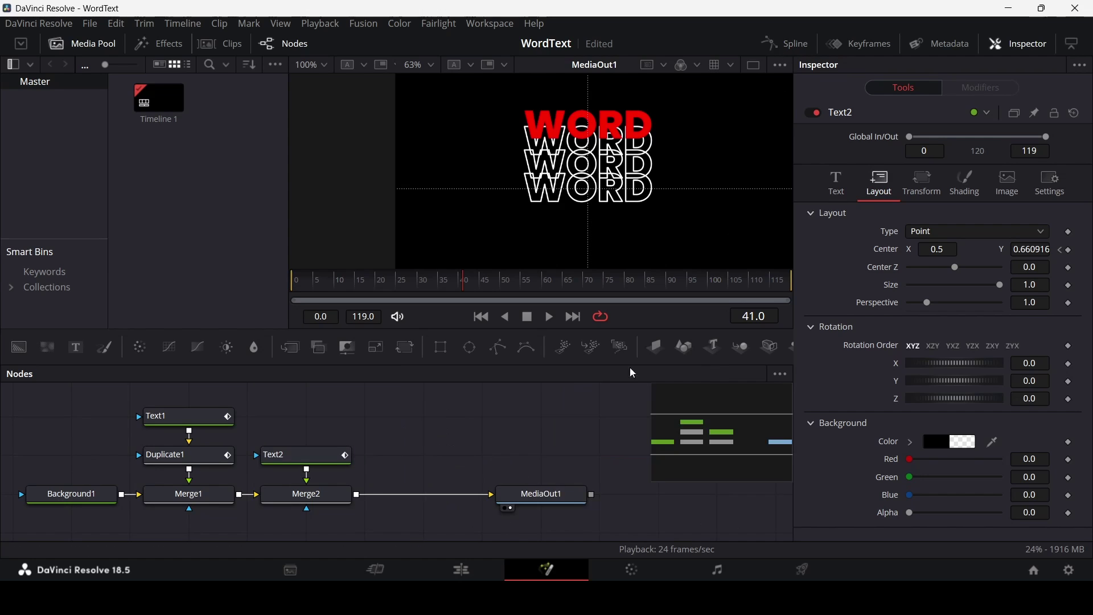
pyautogui.press('Home')
pyautogui.press('space')
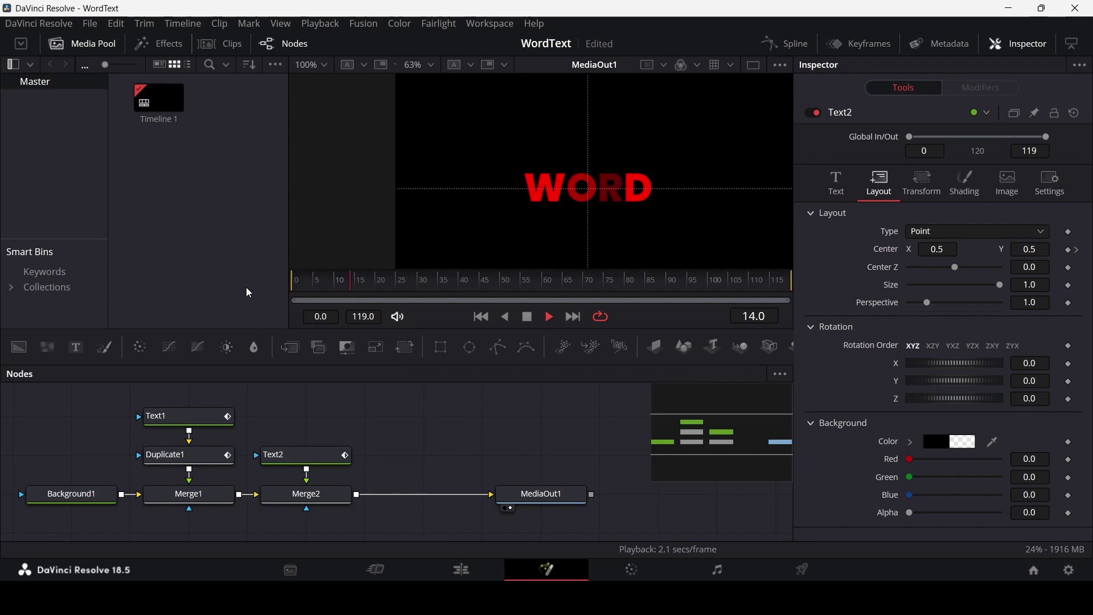
pyautogui.press('space')
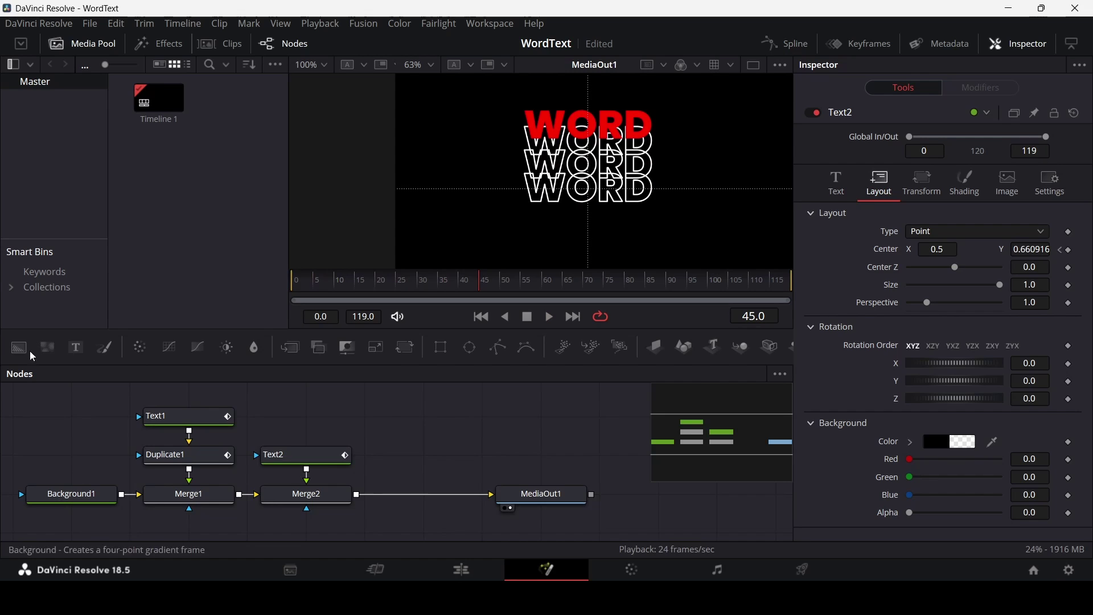
# Add a Background node and an unanimated Polygon node, using Polygon1 as Background2's mask
pyautogui.moveTo(23, 349); pyautogui.dragTo(428, 458)
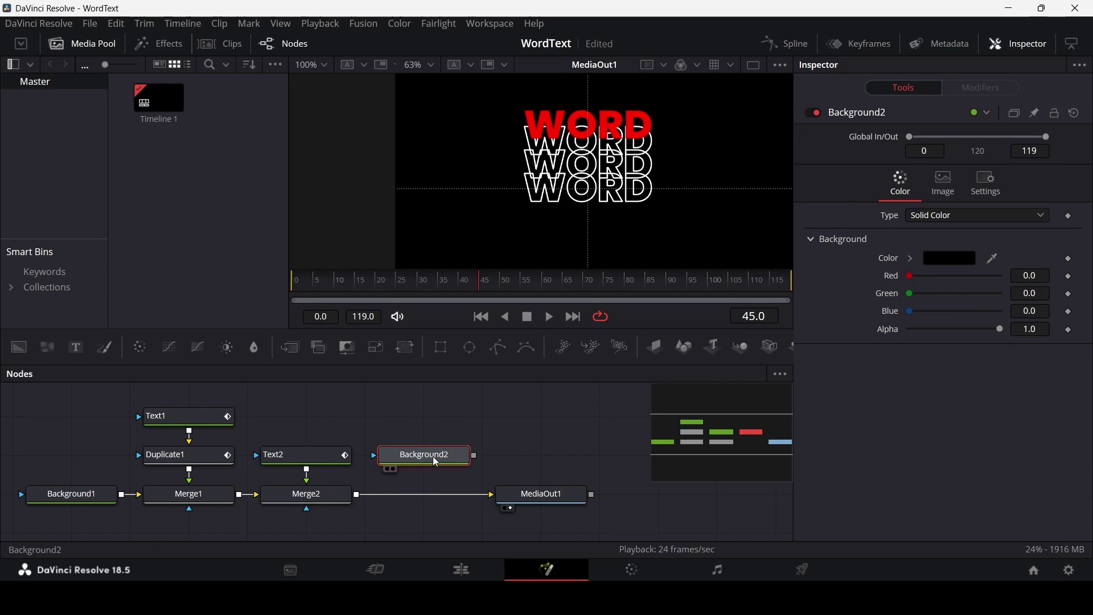
pyautogui.moveTo(499, 359); pyautogui.dragTo(424, 420)
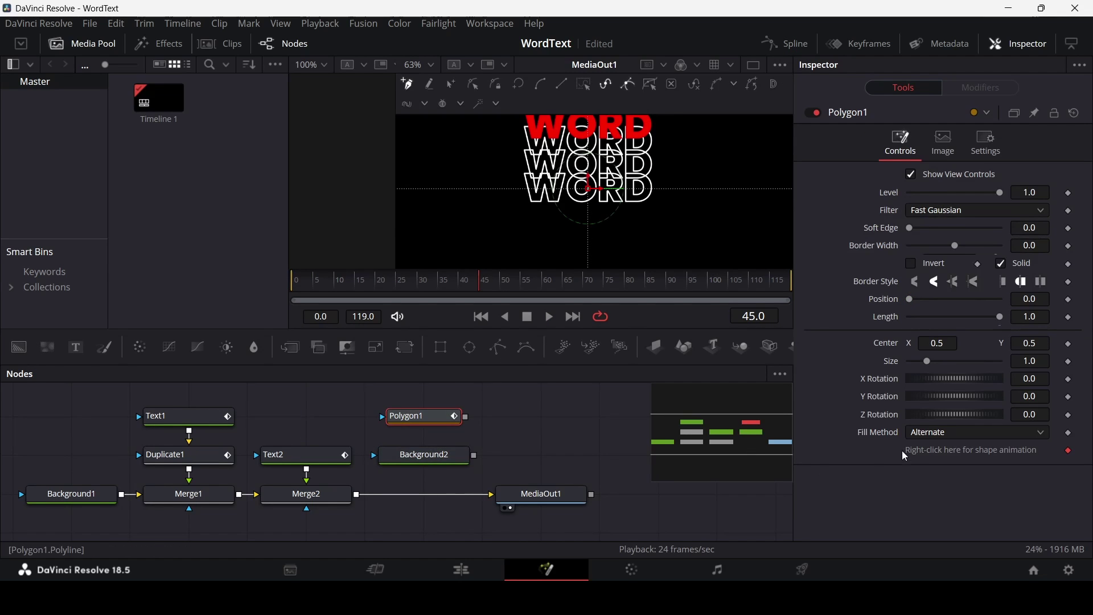
pyautogui.rightClick(920, 451)
pyautogui.click(954, 409)
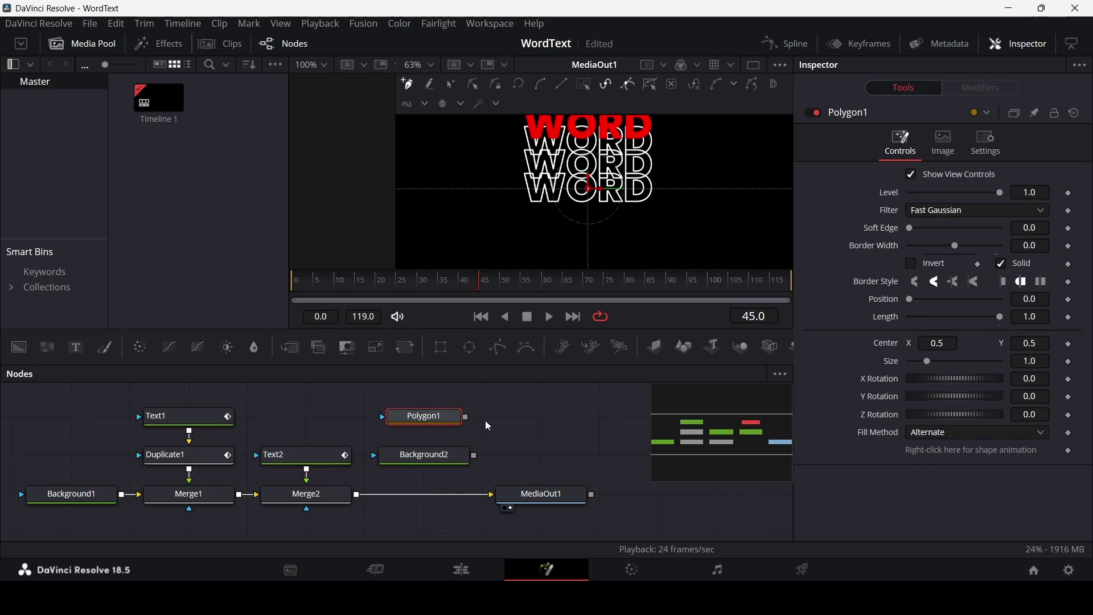
pyautogui.moveTo(465, 418); pyautogui.dragTo(370, 510)
# Merge Background2 over the WORD composite through Merge3 and make its colour white
pyautogui.click(468, 458)
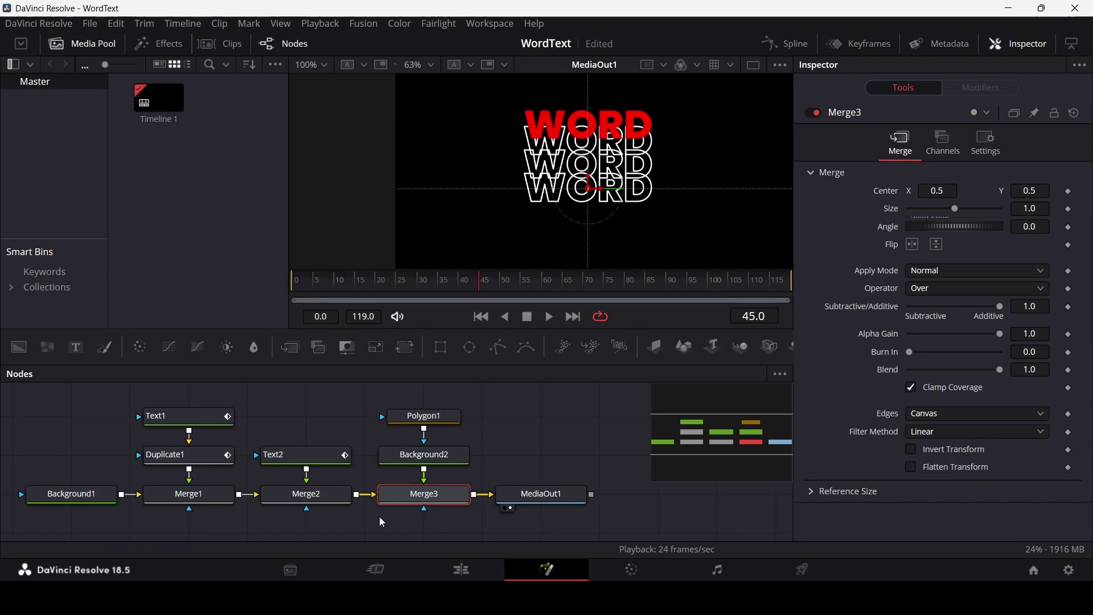
pyautogui.click(437, 454)
pyautogui.click(927, 267)
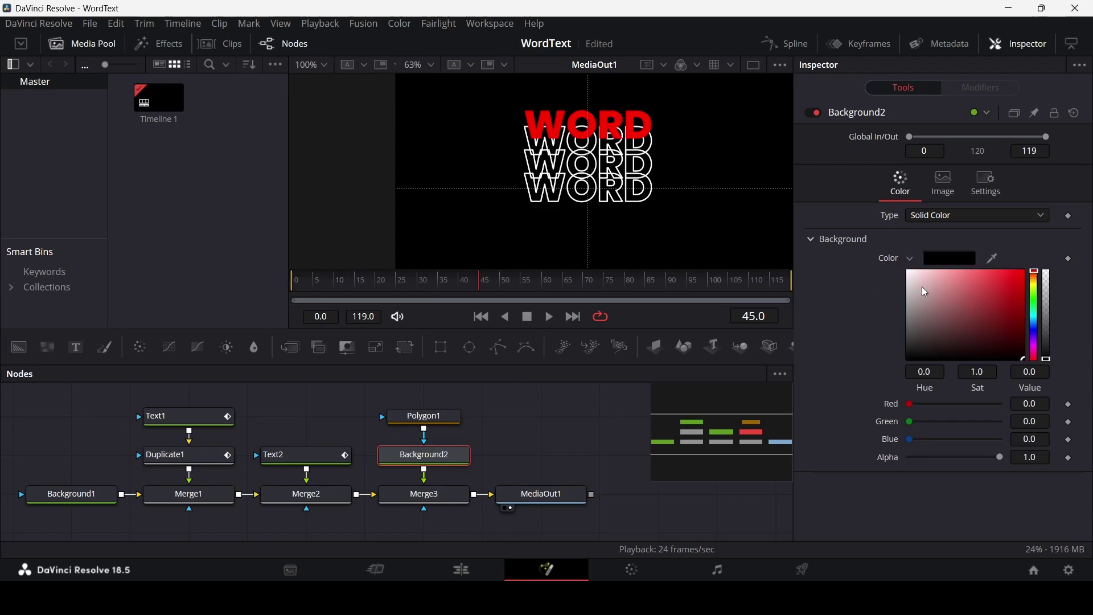
pyautogui.click(906, 276)
pyautogui.click(910, 261)
# Draw Polygon1 as a two-point line from left of WORD to right of it
pyautogui.click(457, 416)
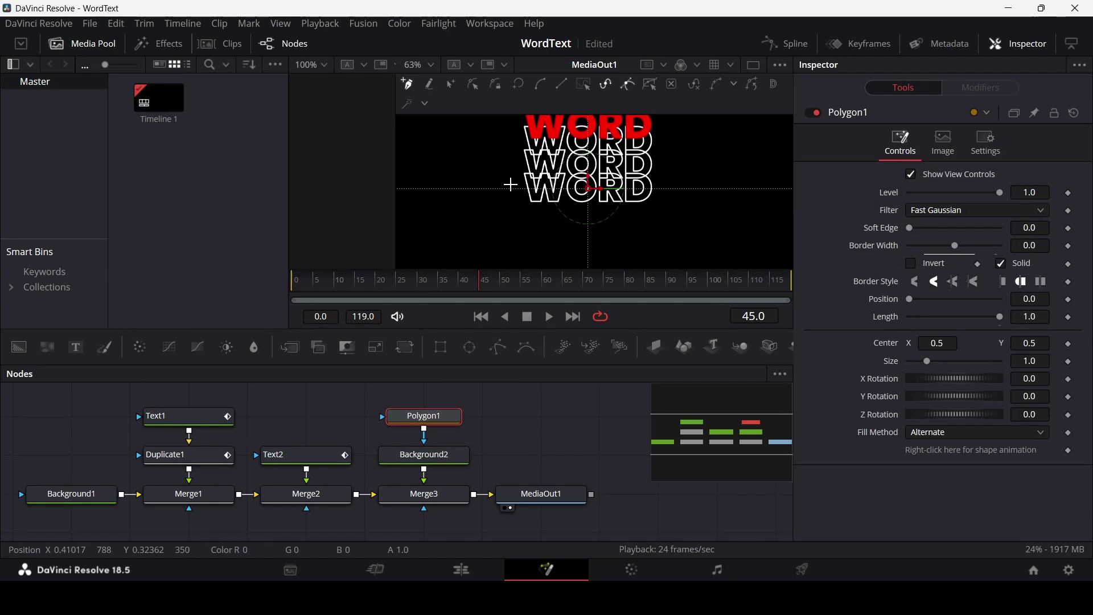
pyautogui.scroll(4, 507, 194)
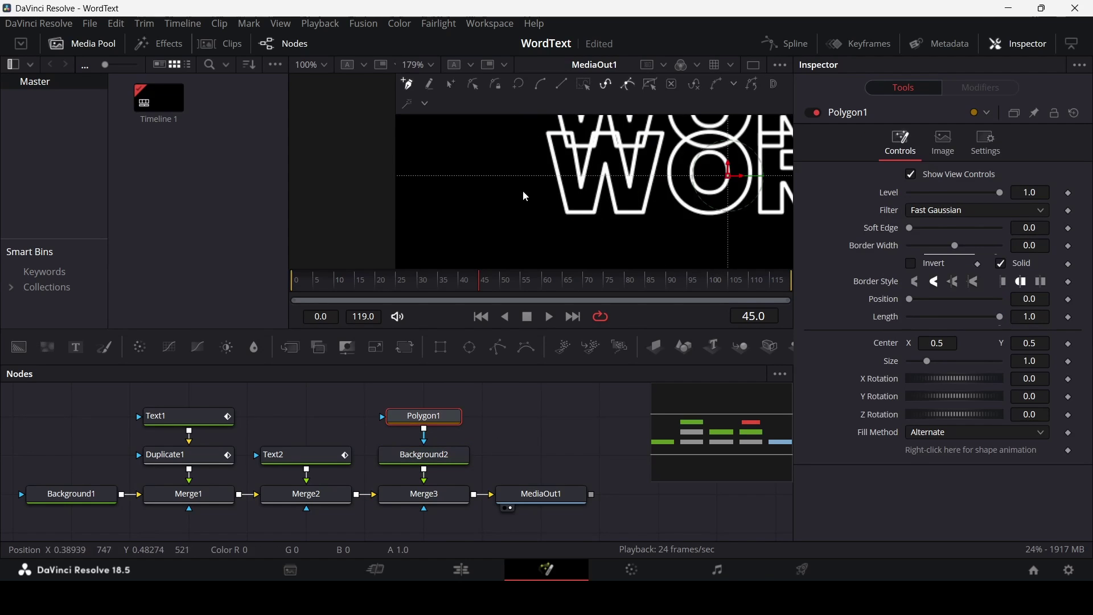
pyautogui.click(553, 172)
pyautogui.scroll(-4, 553, 172)
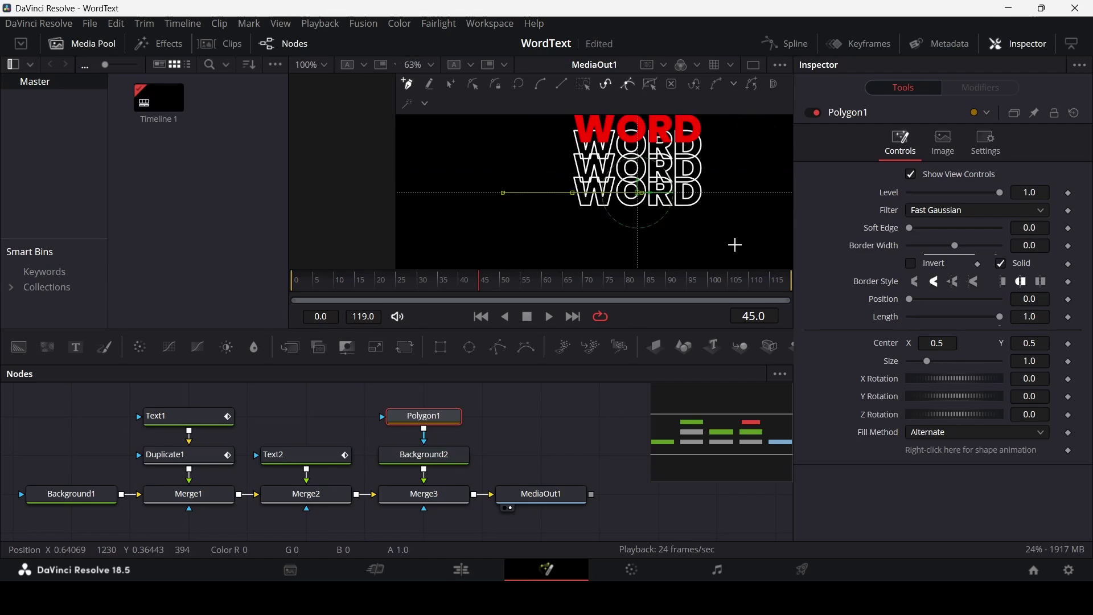
pyautogui.scroll(5, 666, 200)
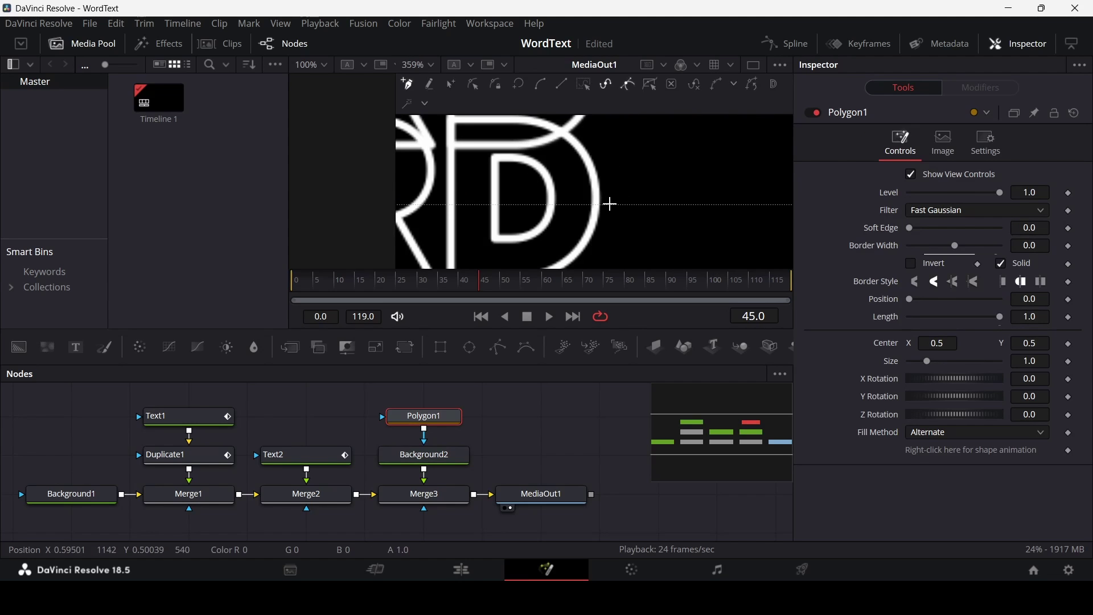
pyautogui.click(613, 204)
pyautogui.scroll(-4, 634, 233)
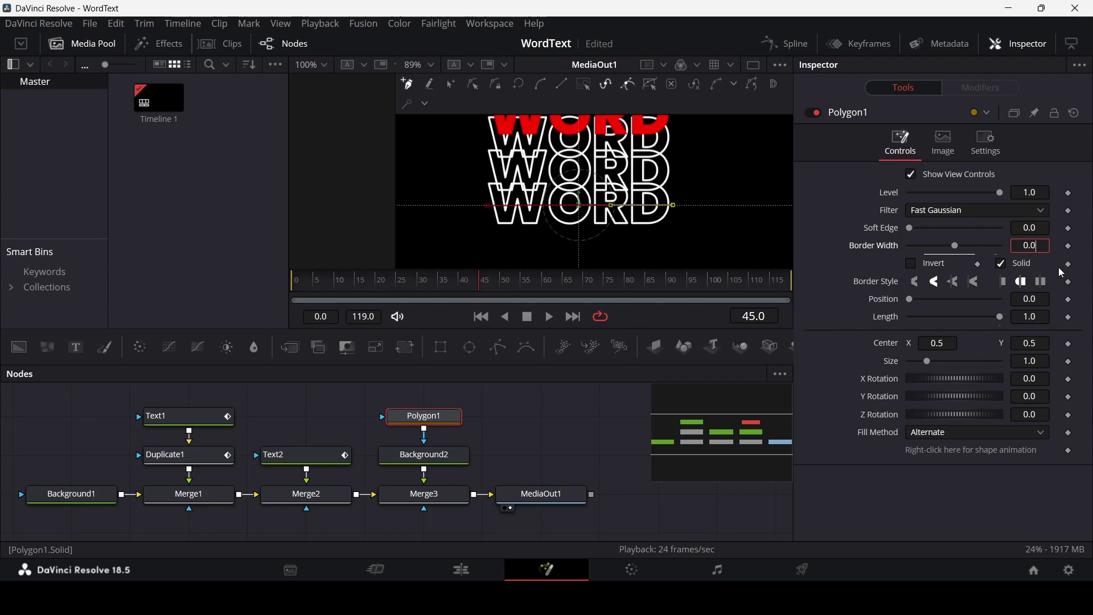
# Set the line's Border Width to 0.002
pyautogui.write('01')
pyautogui.press('Tab')
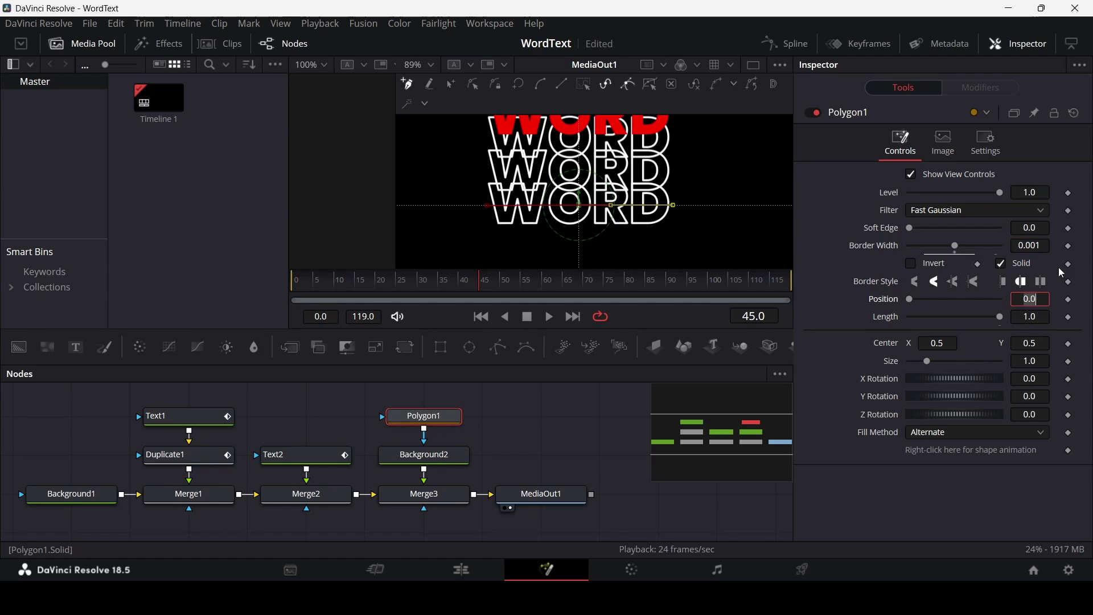
pyautogui.click(1041, 249)
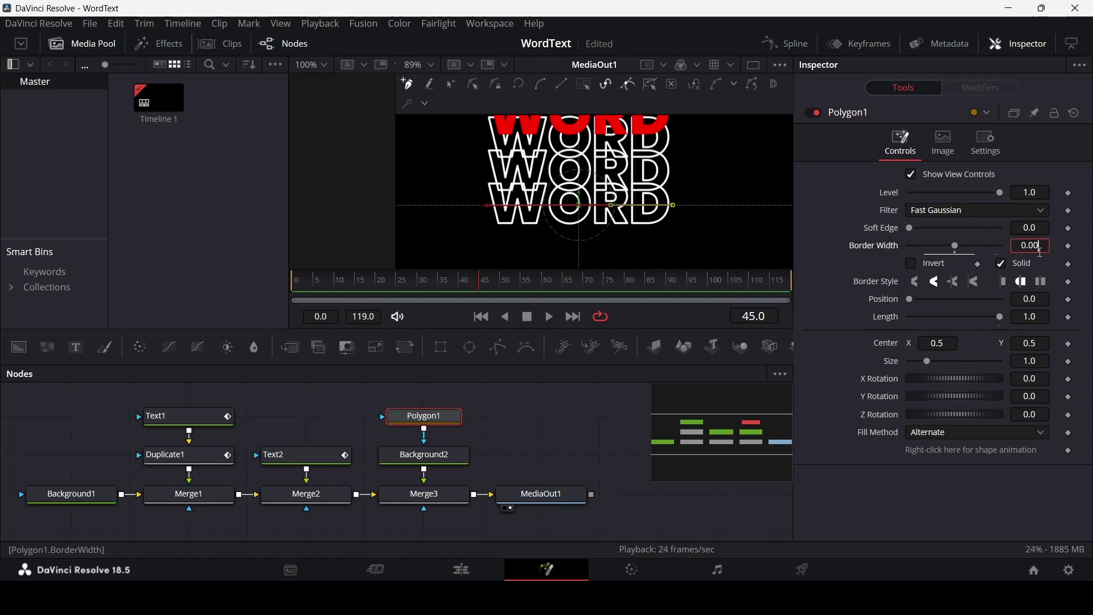
pyautogui.click(1005, 283)
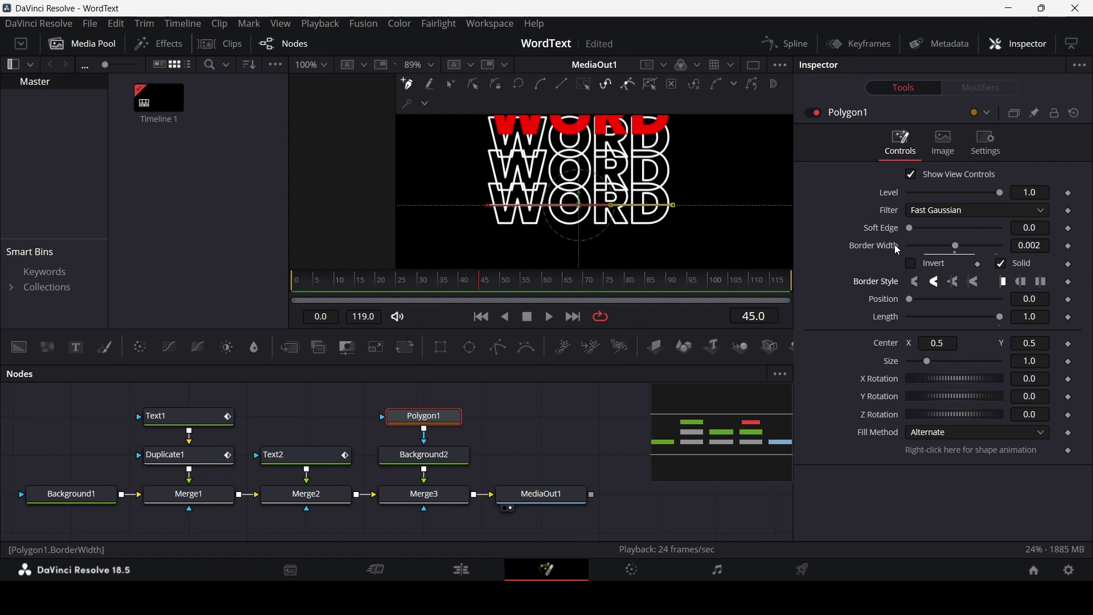
# Move the underline to Y 0.446 below the bottom WORD and return to frame 0
pyautogui.moveTo(579, 205); pyautogui.dragTo(579, 234)
pyautogui.scroll(-2, 607, 227)
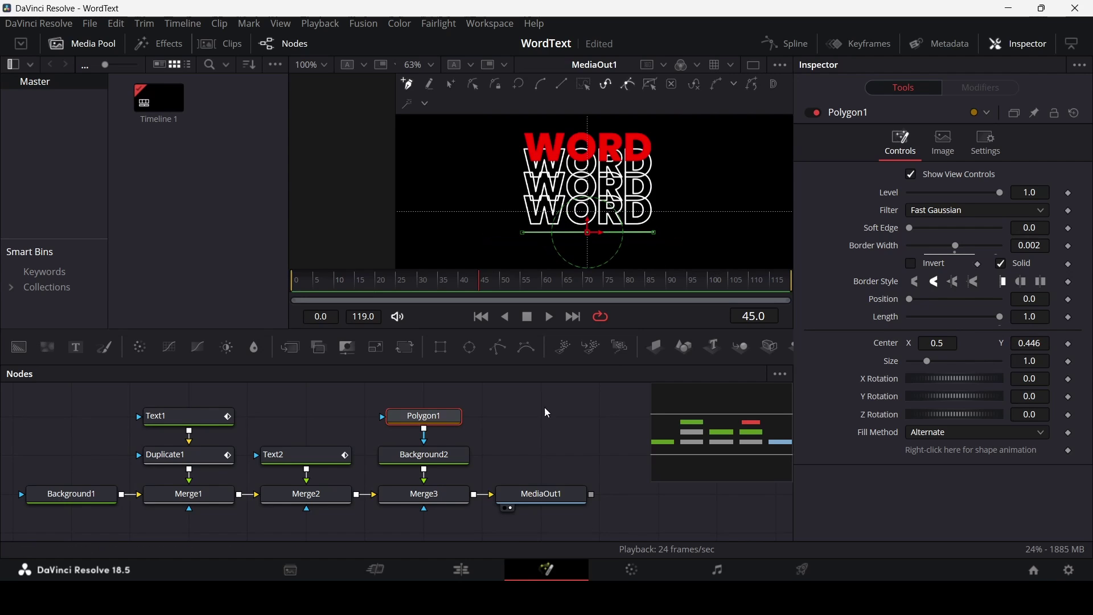
pyautogui.click(543, 451)
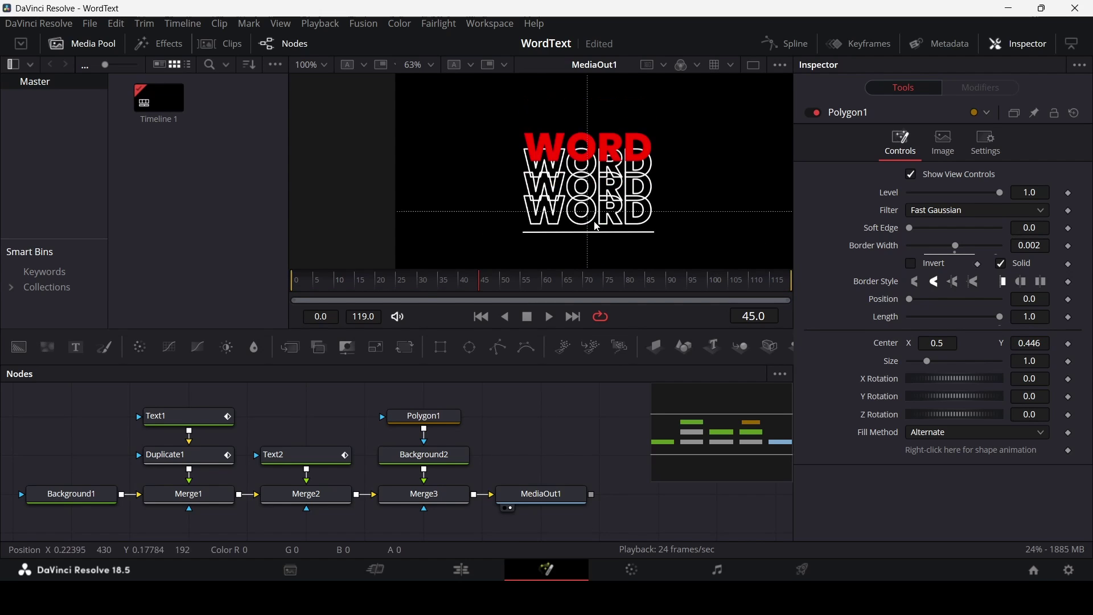
pyautogui.moveTo(423, 286); pyautogui.dragTo(376, 296)
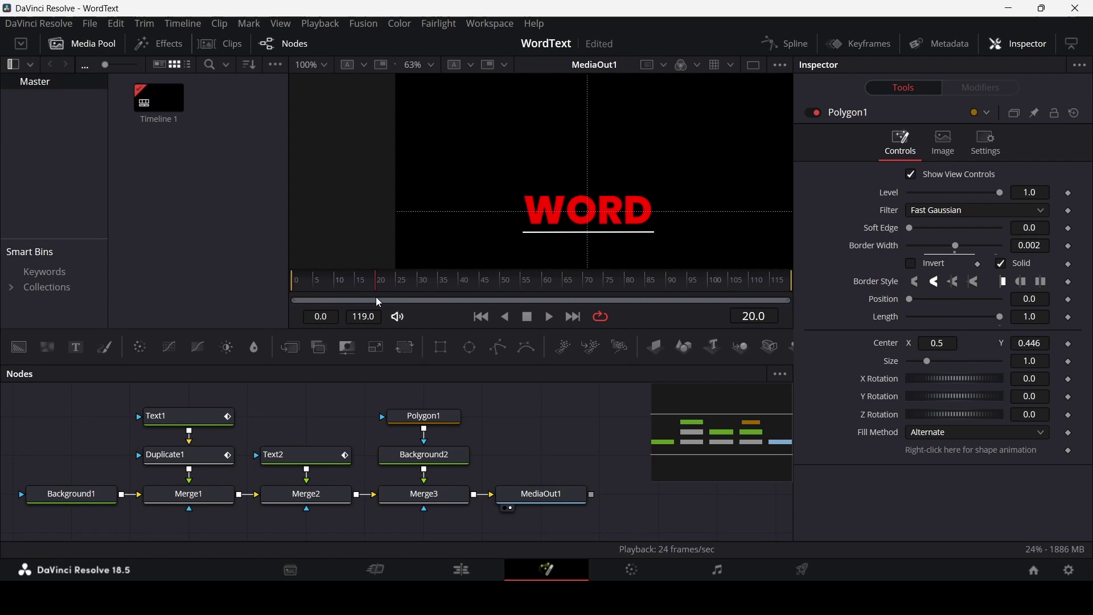
# Keyframe Polygon1's Length at 1 on frame 20 and 0 on frame 0, then play
pyautogui.click(441, 421)
pyautogui.click(1069, 318)
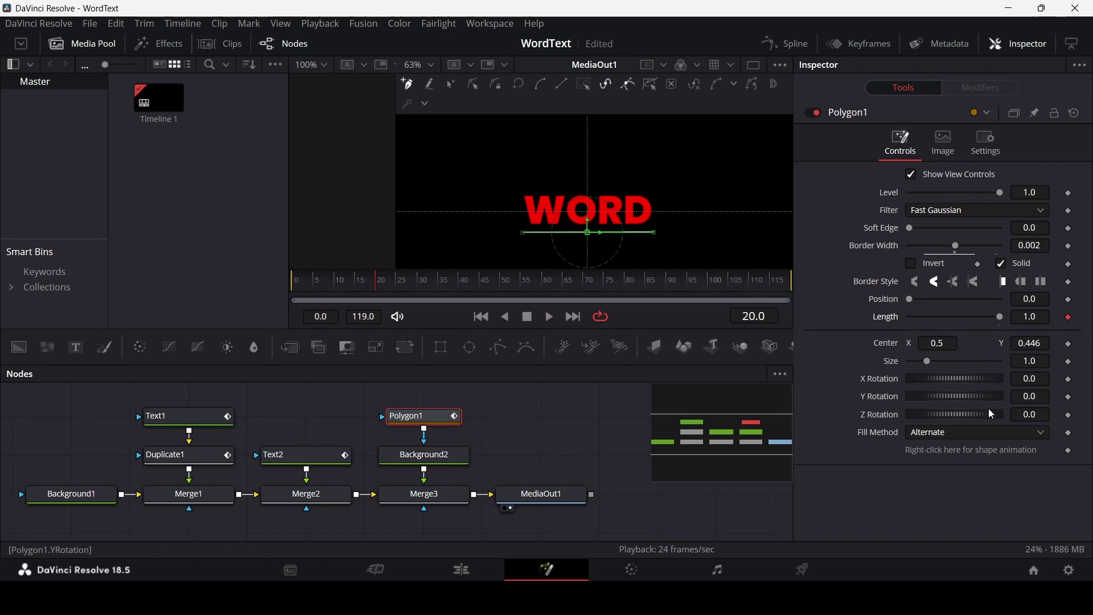
pyautogui.press('Home')
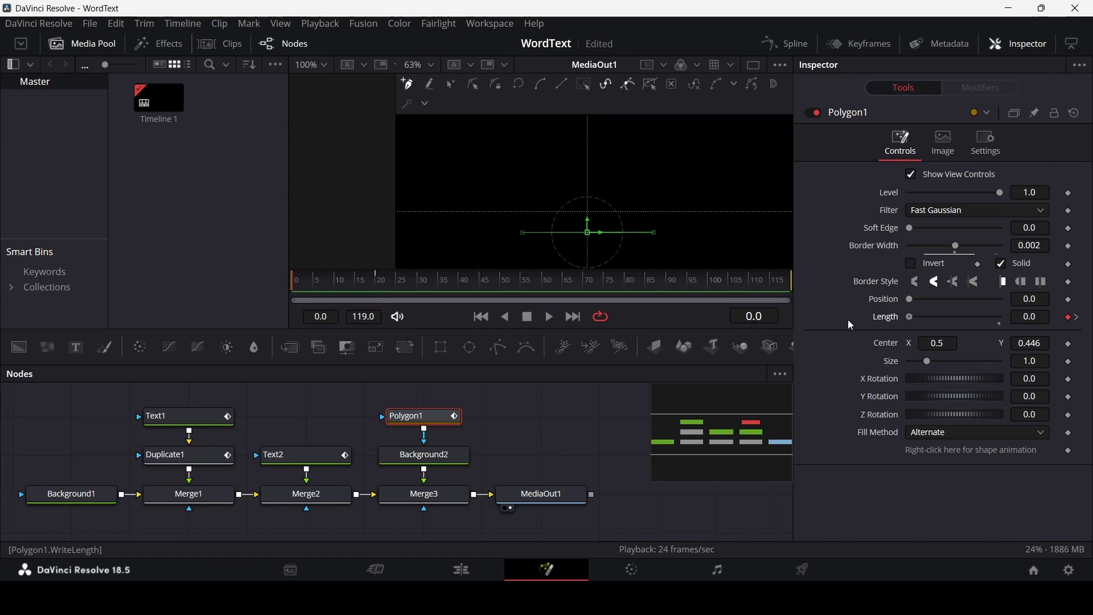
pyautogui.click(520, 423)
pyautogui.press('space')
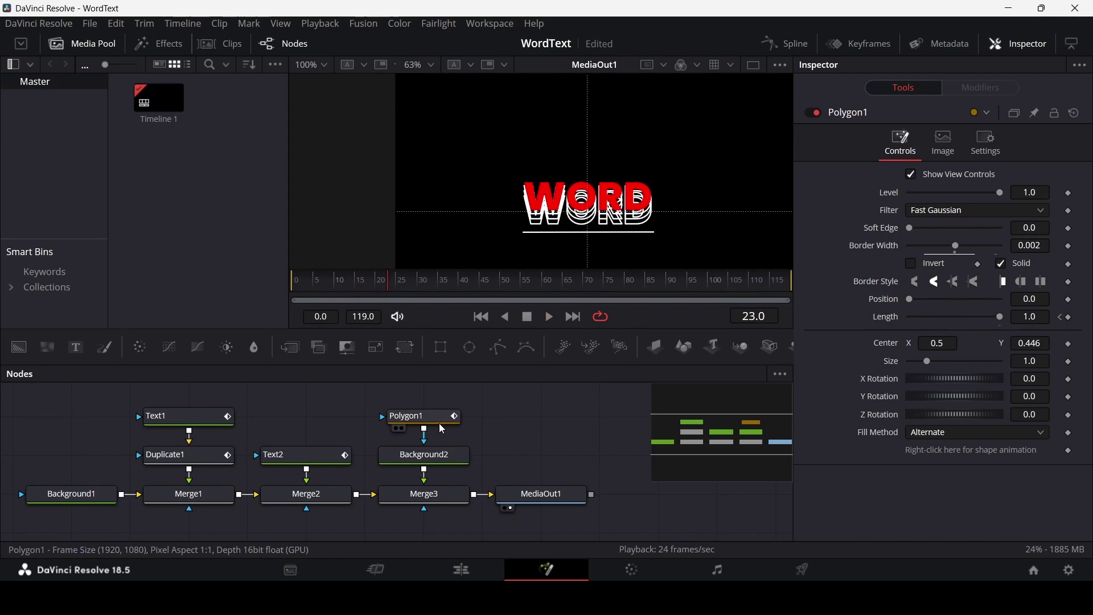
# Select both Length keyframes in the Spline editor and smooth them for an eased ramp
pyautogui.click(442, 421)
pyautogui.click(800, 48)
pyautogui.scroll(-2, 492, 445)
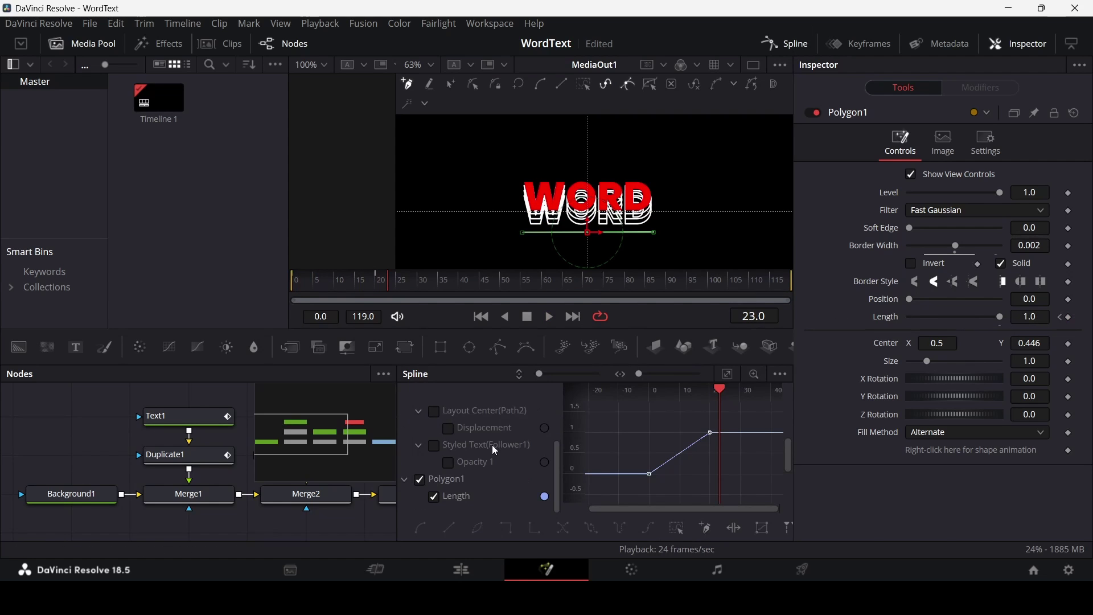
pyautogui.moveTo(618, 492); pyautogui.dragTo(757, 409)
pyautogui.hotkey('shift', 's')
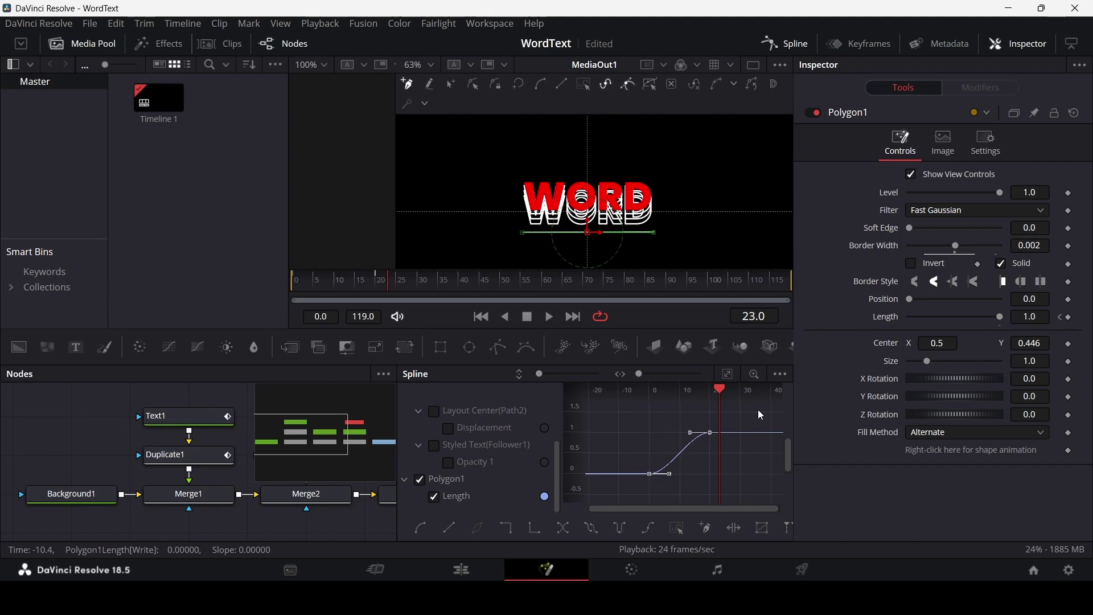
pyautogui.click(798, 44)
# Play the underline draw-on, stop at frame 20, and move MediaOut1 right for room
pyautogui.click(618, 421)
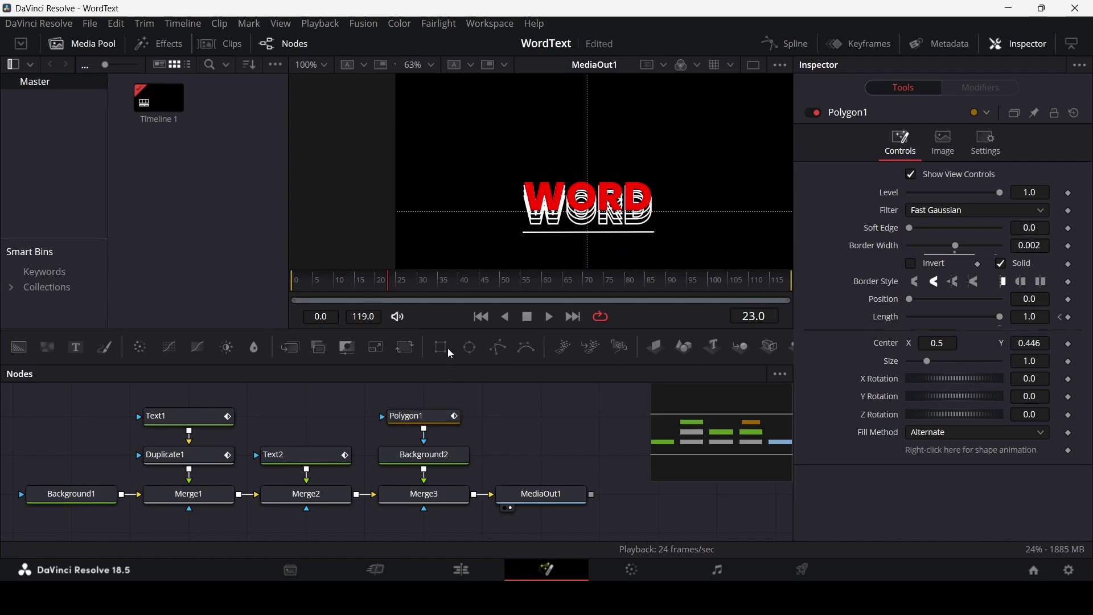
pyautogui.press('Home')
pyautogui.press('space')
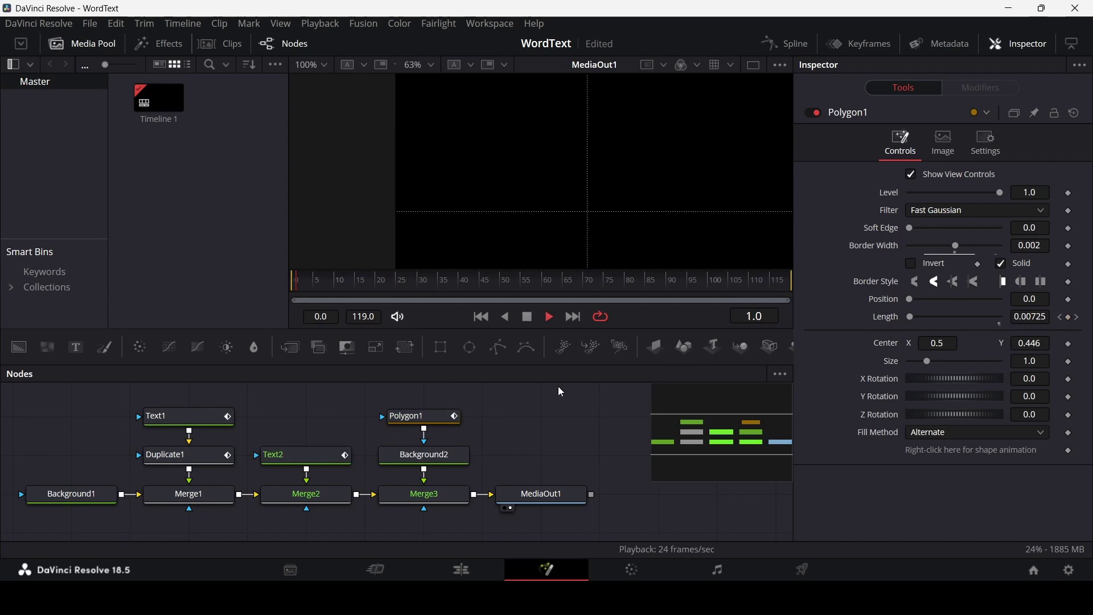
pyautogui.press('space')
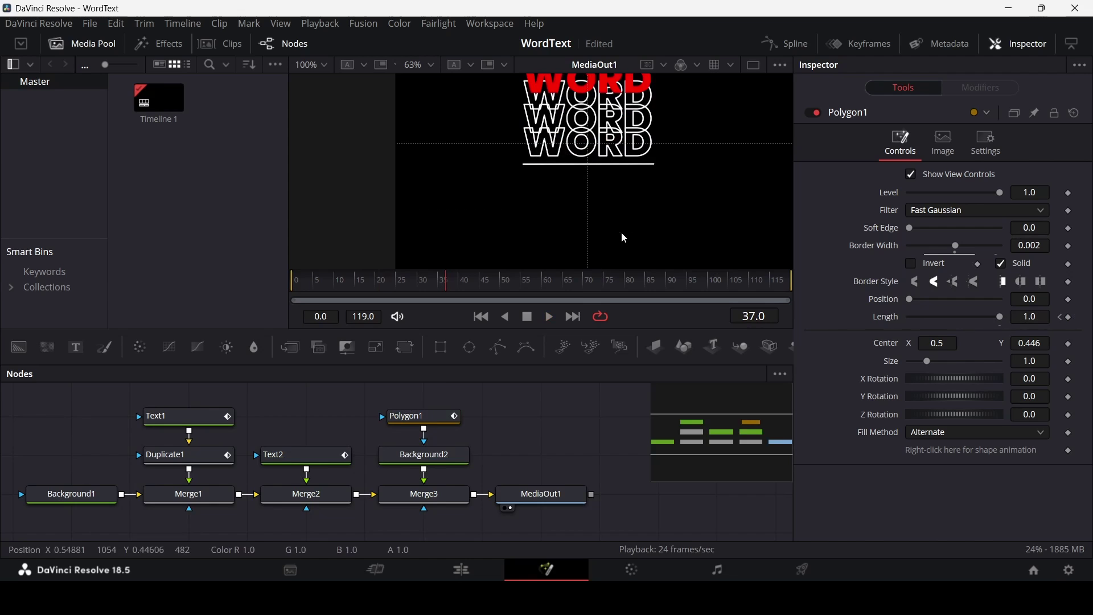
pyautogui.click(379, 289)
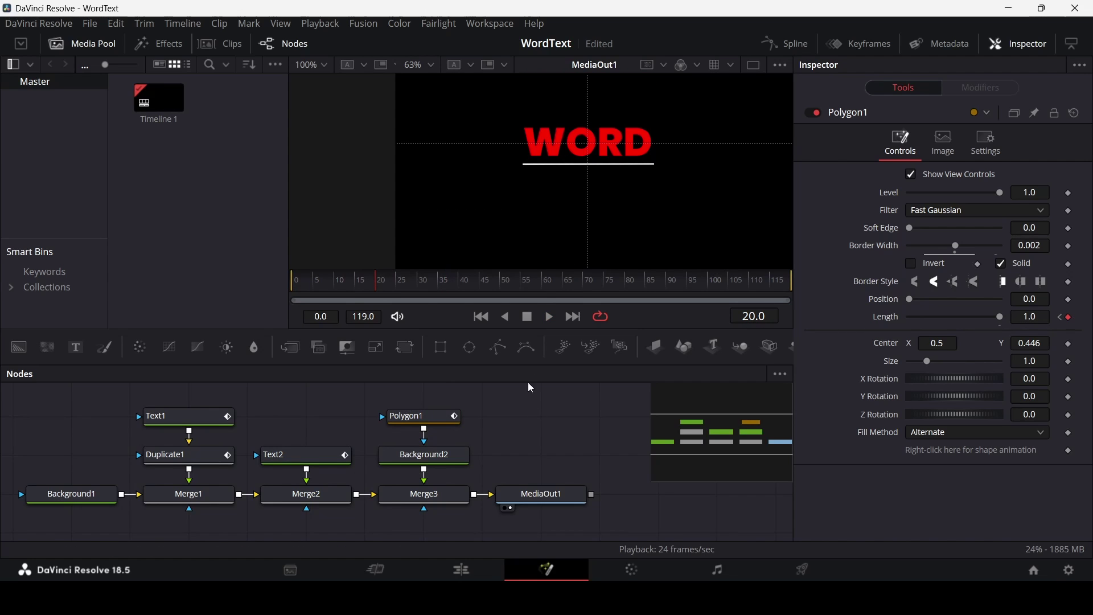
pyautogui.moveTo(541, 495); pyautogui.dragTo(756, 494)
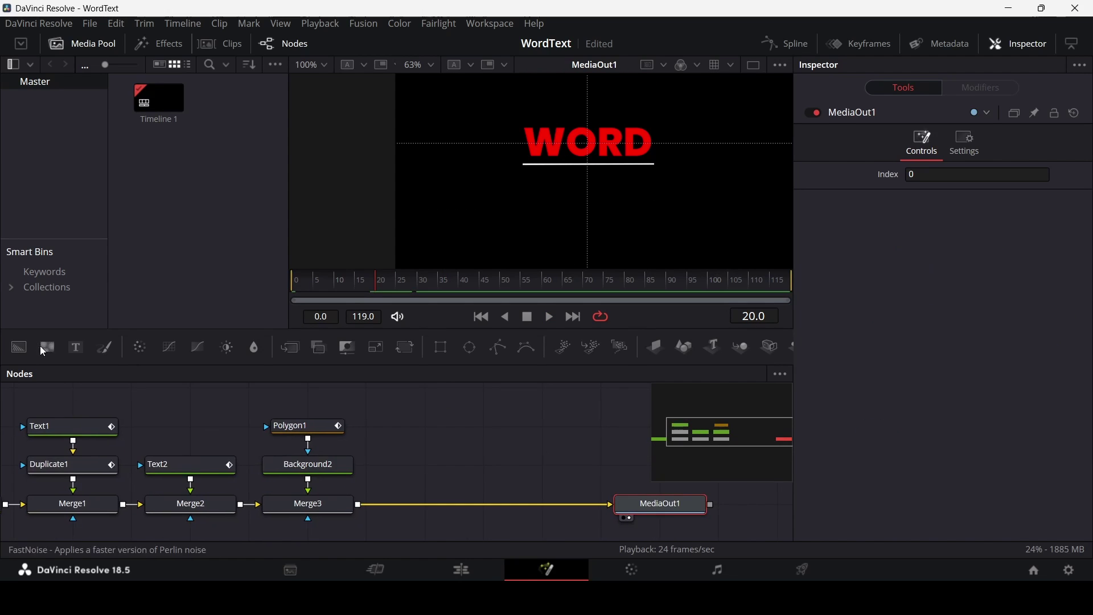
# Add a Text+ node with the pasted line 見た目を変えるためだけの日本語 in Yu Gothic
pyautogui.moveTo(76, 347); pyautogui.dragTo(362, 505)
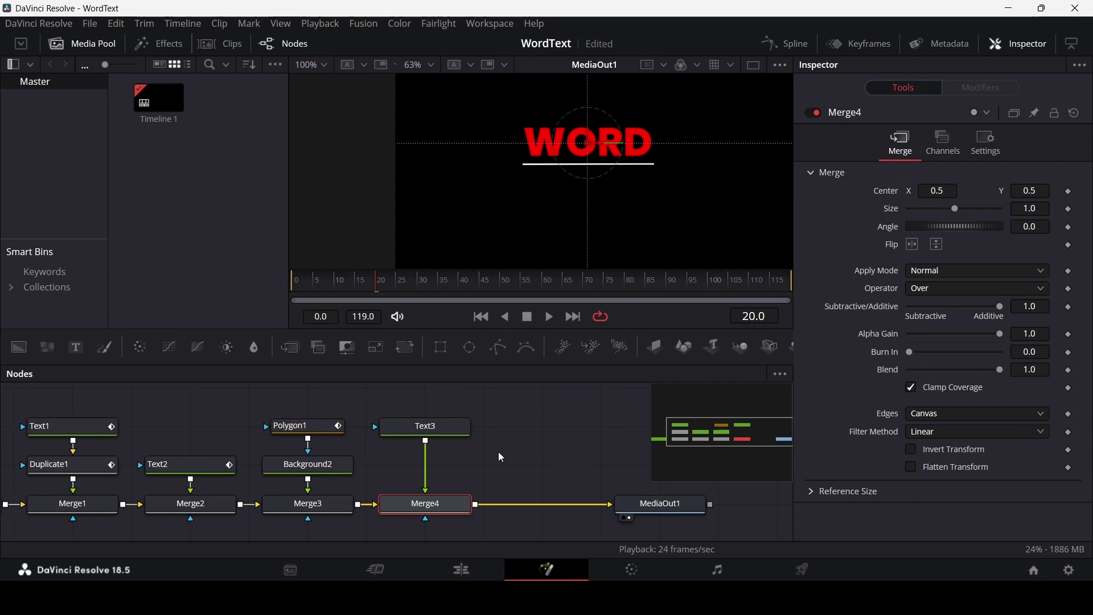
pyautogui.click(433, 427)
pyautogui.click(890, 281)
pyautogui.write('見た目を変えるためだけの日本語')
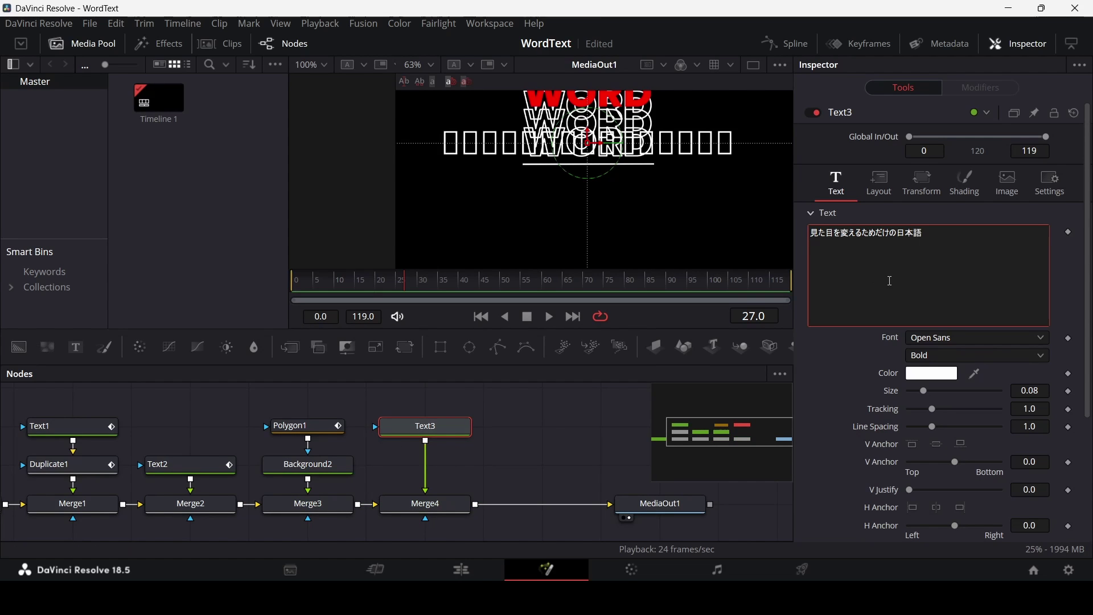
pyautogui.click(952, 341)
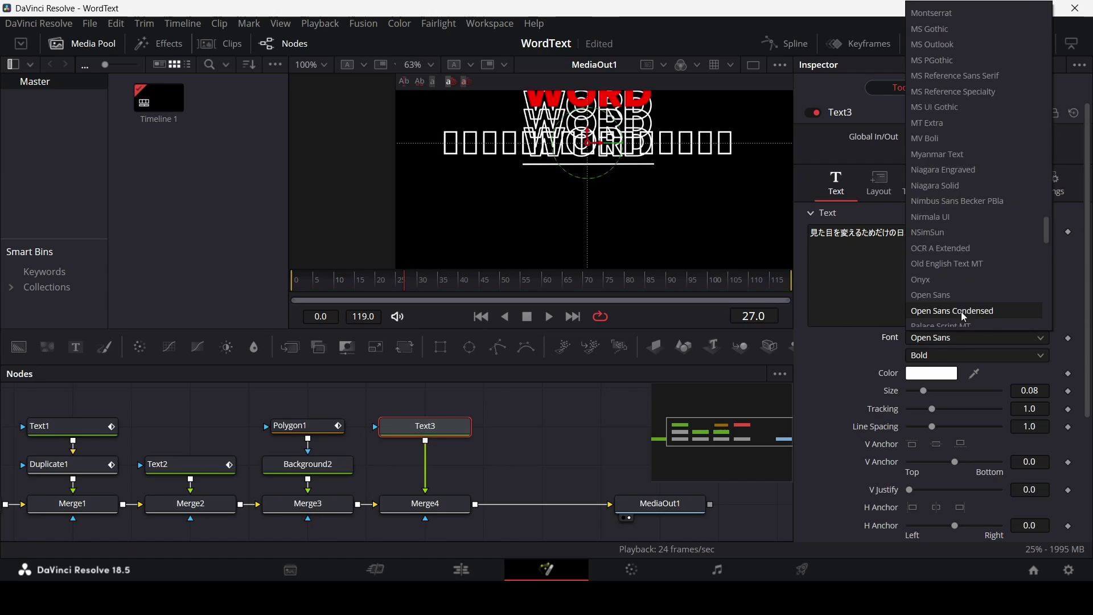
pyautogui.scroll(-15, 979, 273)
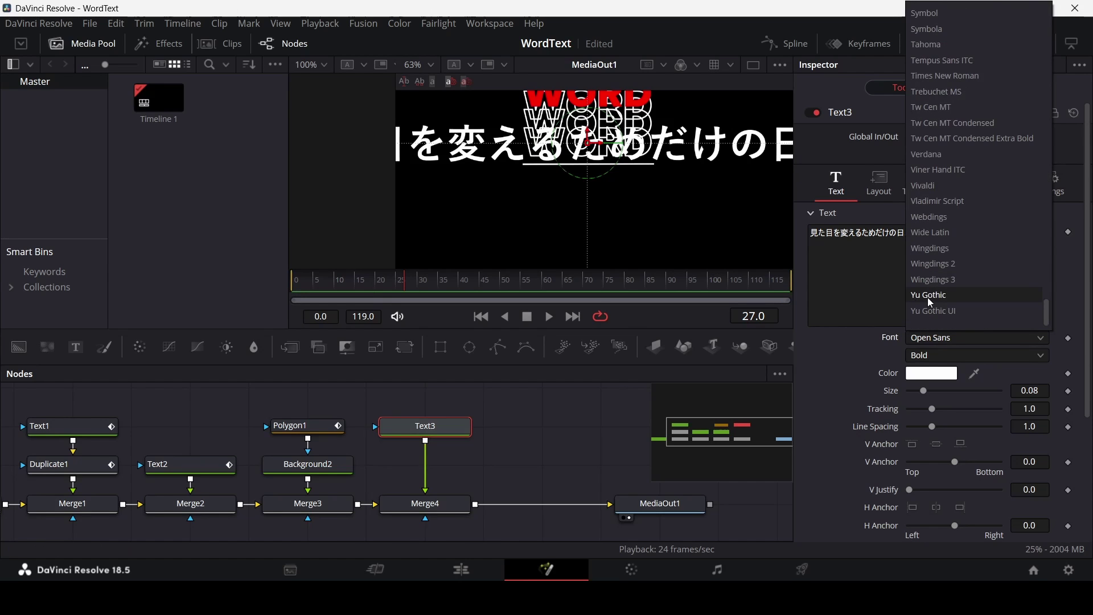
pyautogui.click(928, 297)
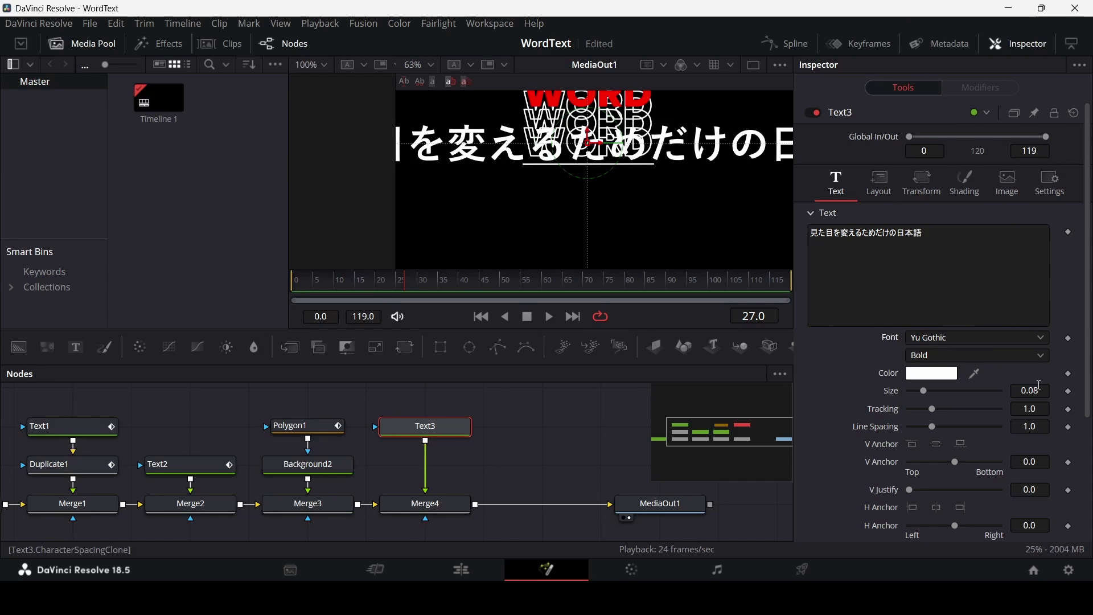
# Try Japanese text sizes 0.05, 0.03, 0.01 and 0.02
pyautogui.write('0.05')
pyautogui.press('Tab')
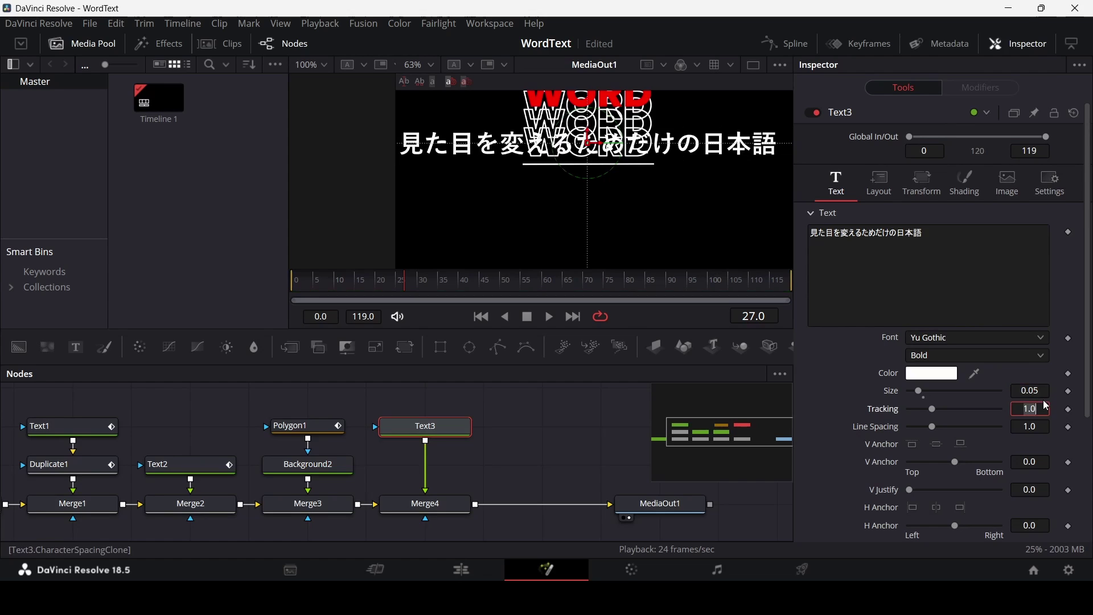
pyautogui.click(1045, 392)
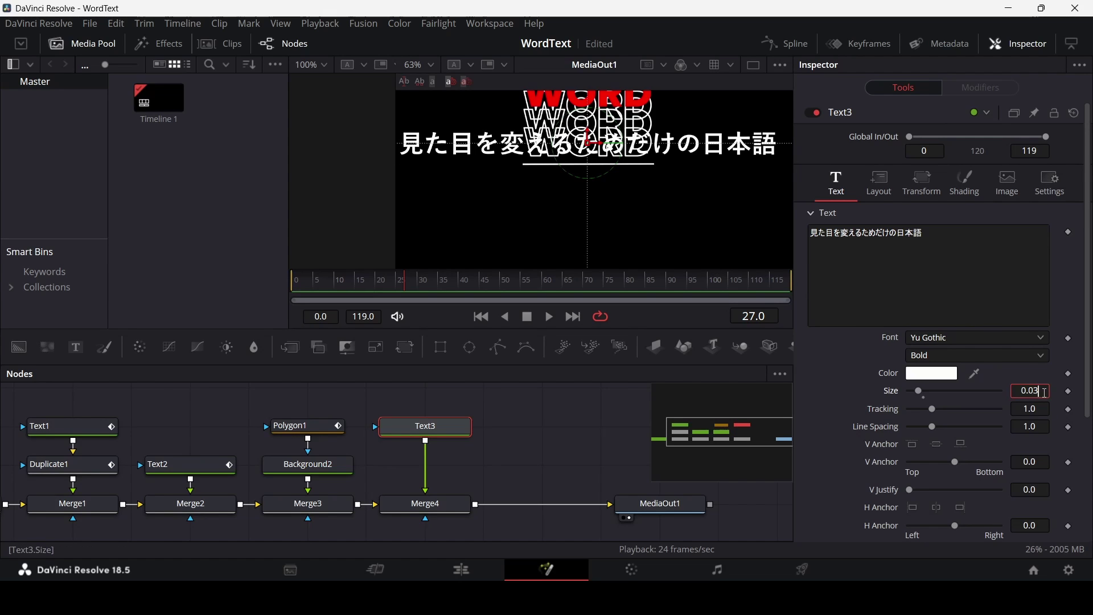
pyautogui.press('Tab')
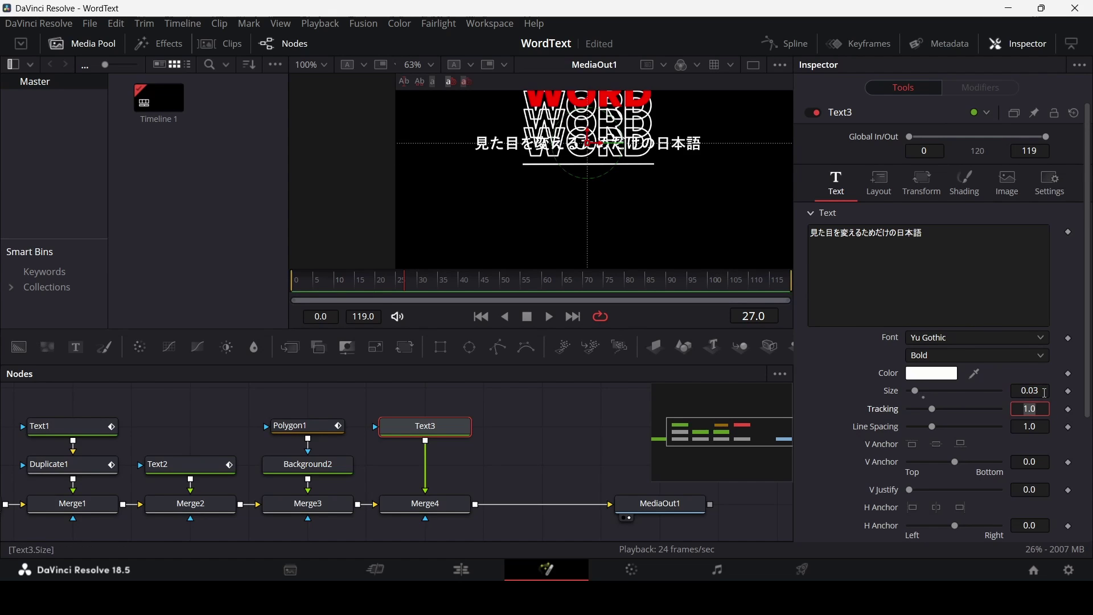
pyautogui.click(1041, 393)
pyautogui.press('BackSpace')
pyautogui.write('1')
pyautogui.press('Tab')
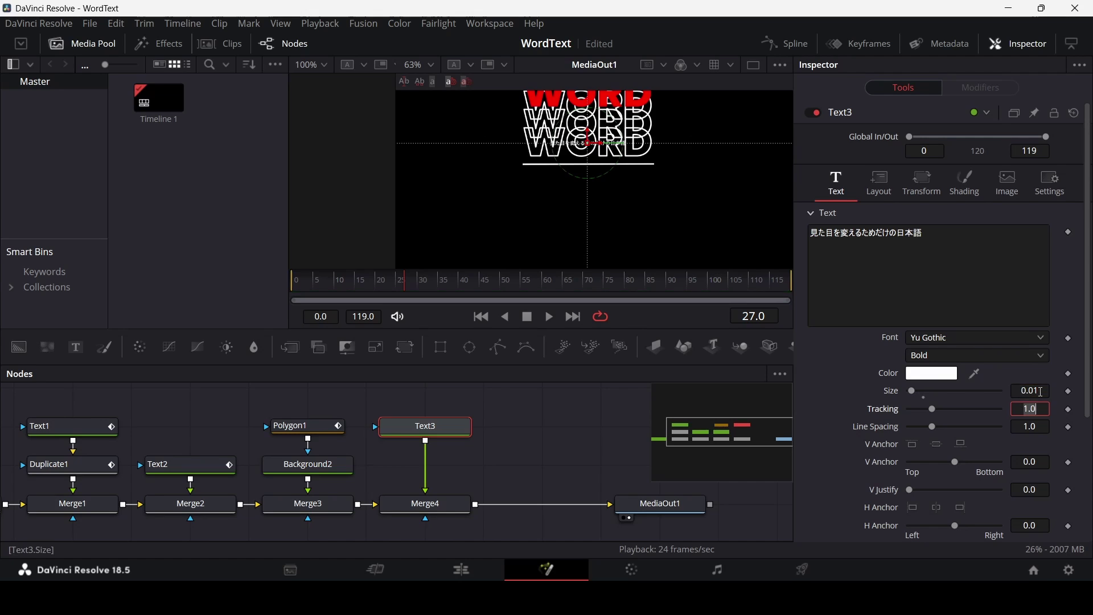
pyautogui.click(1040, 391)
pyautogui.press('BackSpace')
pyautogui.write('2')
pyautogui.press('Tab')
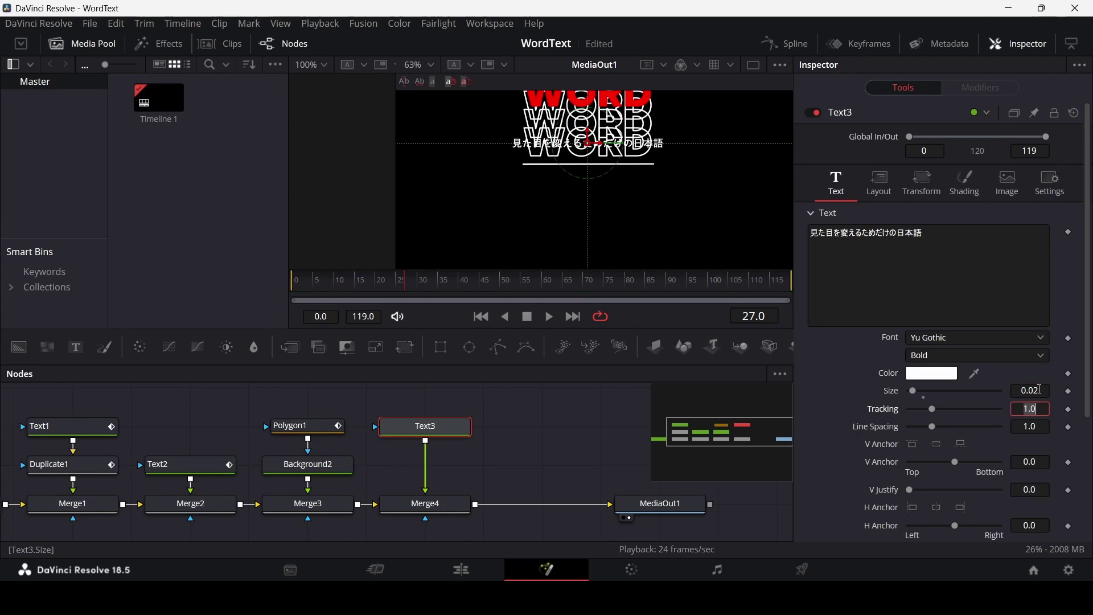
# Move the Japanese line below the underline, keep Bold weight, and set size 0.015
pyautogui.moveTo(588, 132); pyautogui.dragTo(588, 167)
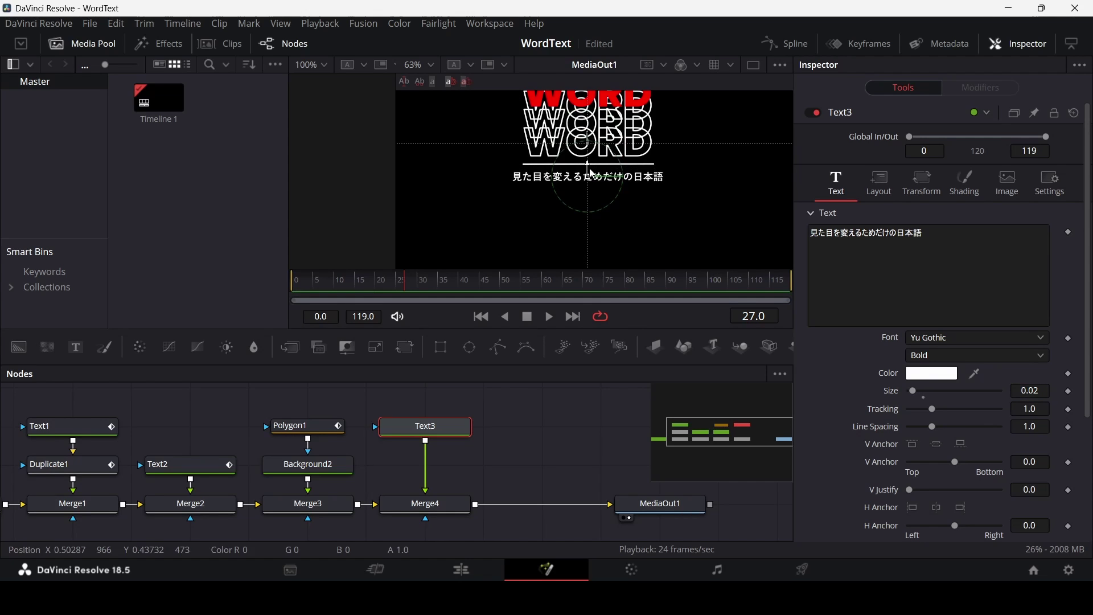
pyautogui.click(1011, 356)
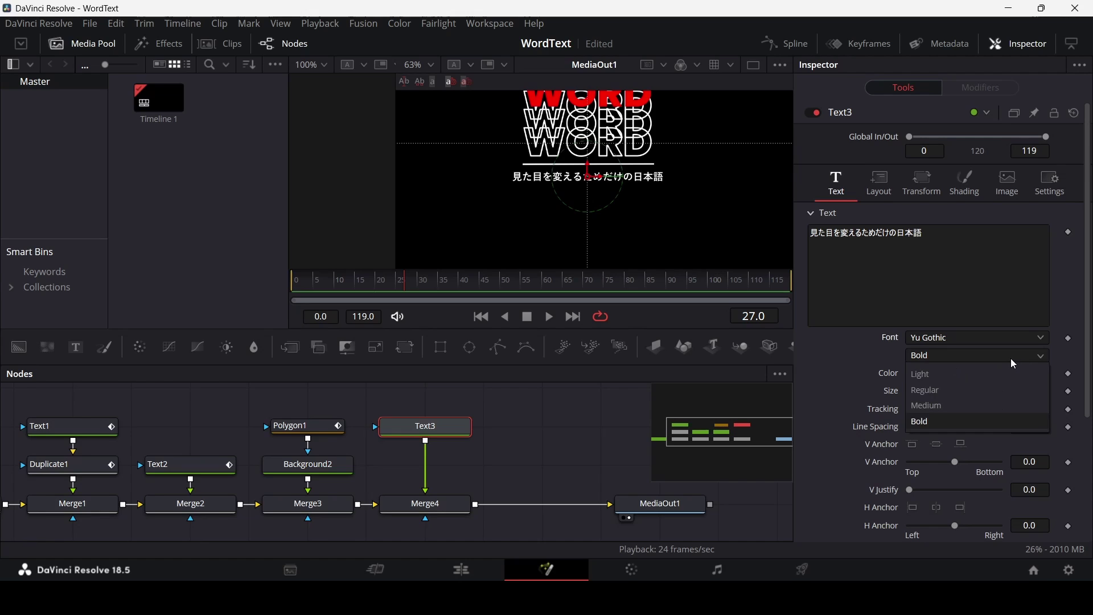
pyautogui.click(986, 421)
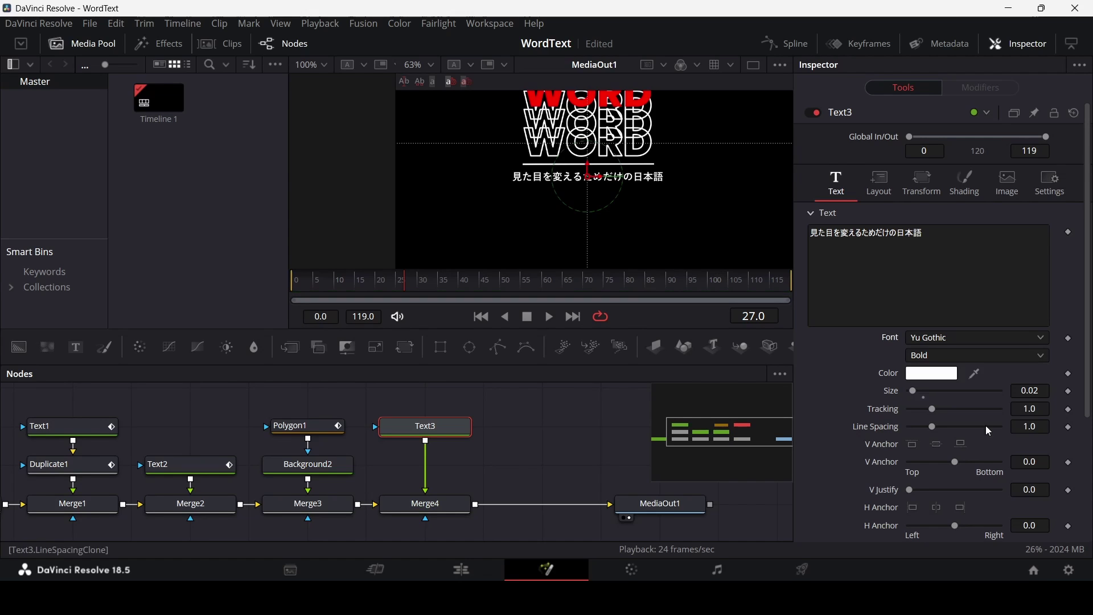
pyautogui.click(1040, 390)
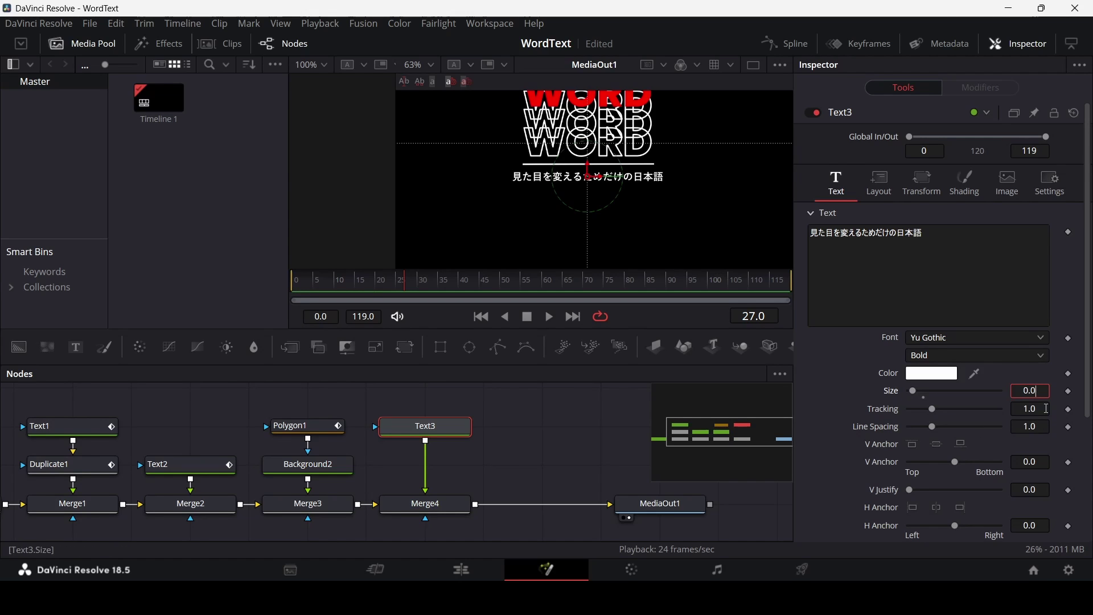
pyautogui.write('15')
pyautogui.click(1046, 409)
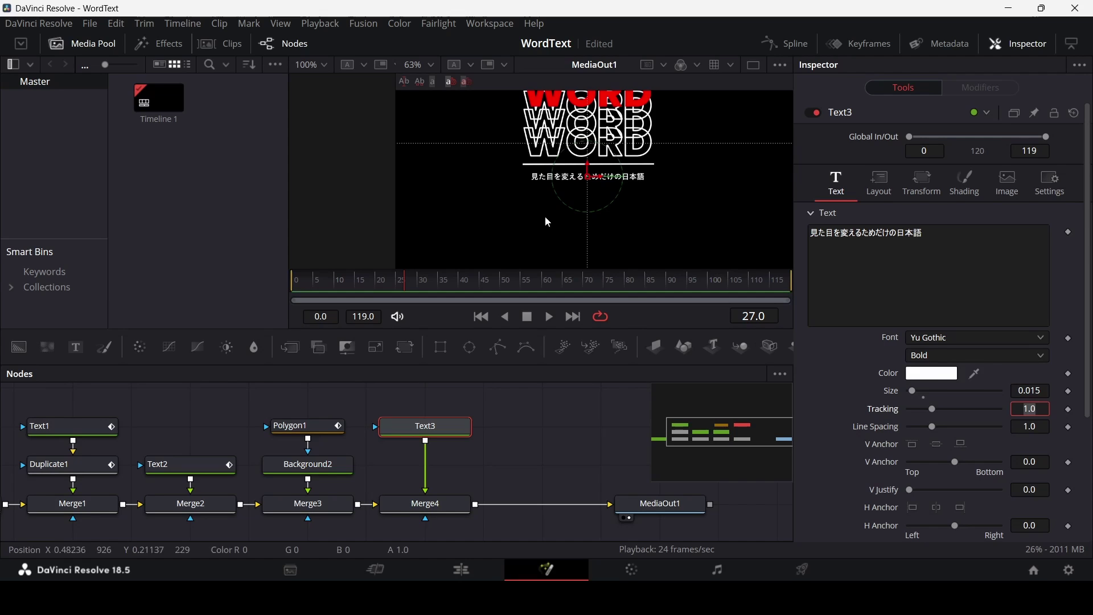
pyautogui.click(588, 175)
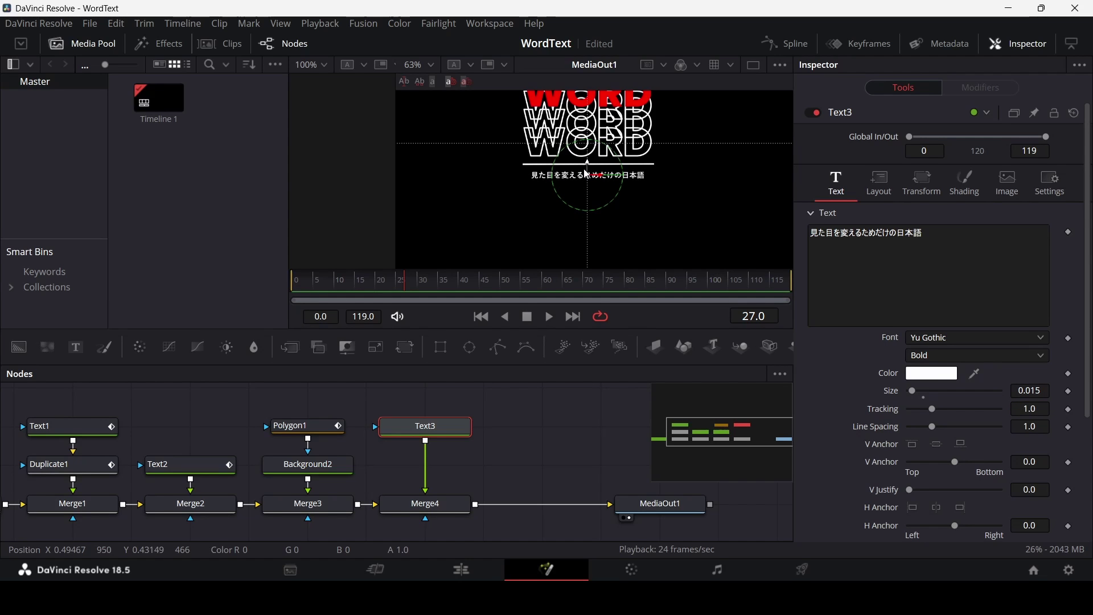
pyautogui.click(552, 416)
pyautogui.scroll(2, 610, 177)
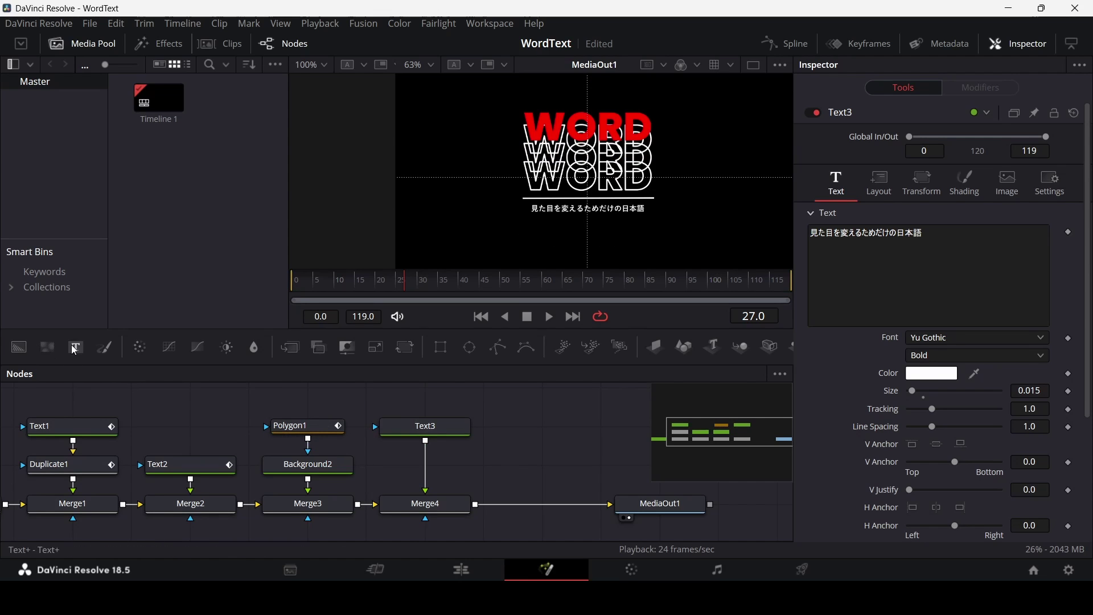
# Add a Text4 node merged into the composite and paste in the paragraph
pyautogui.moveTo(74, 350); pyautogui.dragTo(476, 506)
pyautogui.click(543, 427)
pyautogui.click(883, 270)
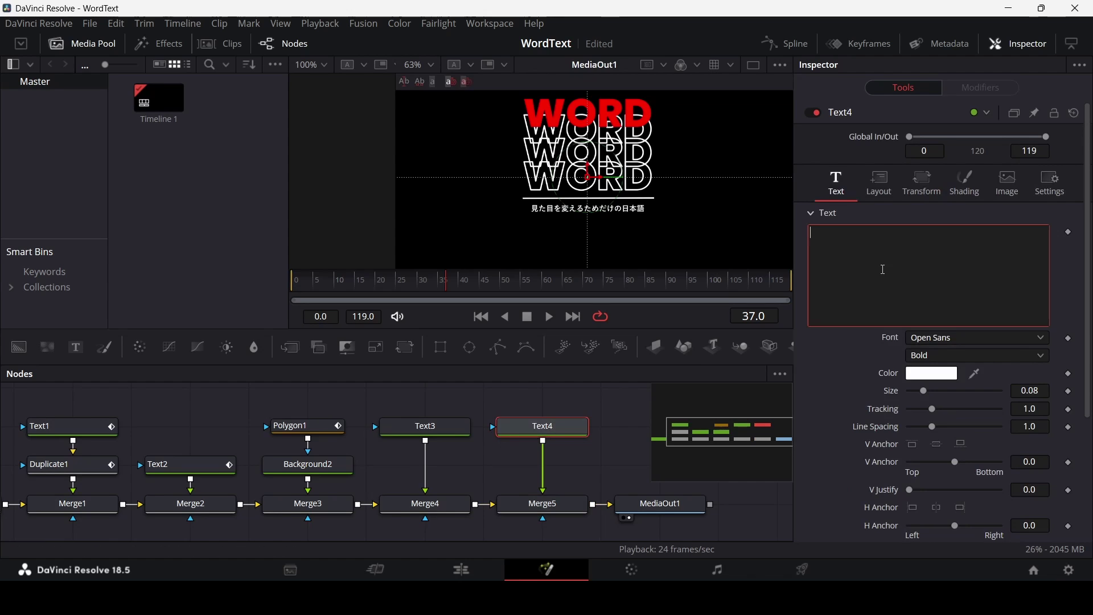
pyautogui.hotkey('ctrl', 'v')
# Set the paragraph font to Poppins Light at size 0.02
pyautogui.click(939, 340)
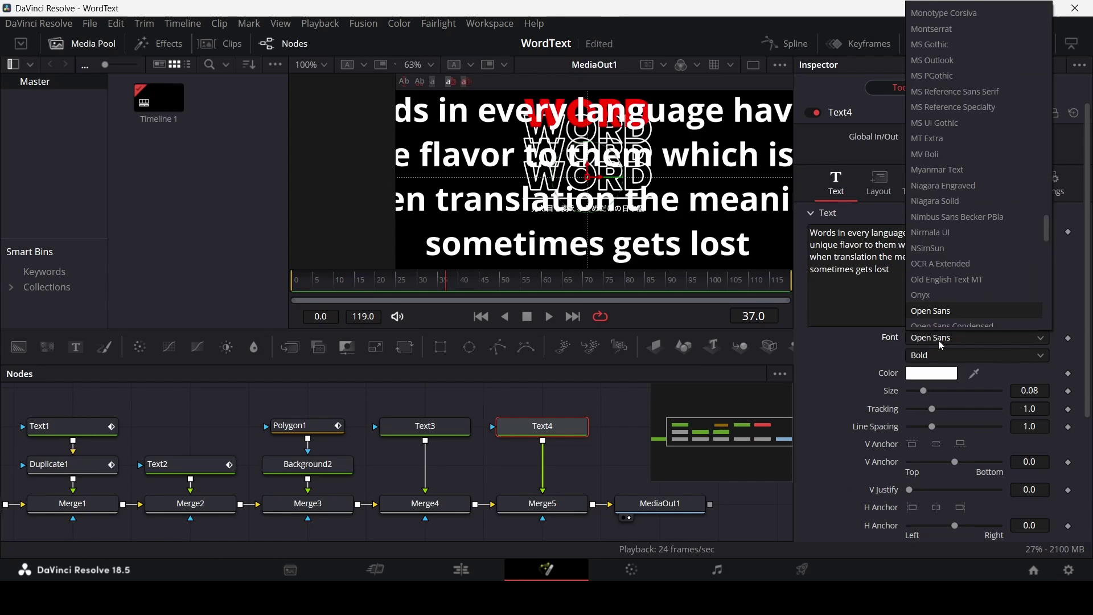
pyautogui.write('pop')
pyautogui.press('Return')
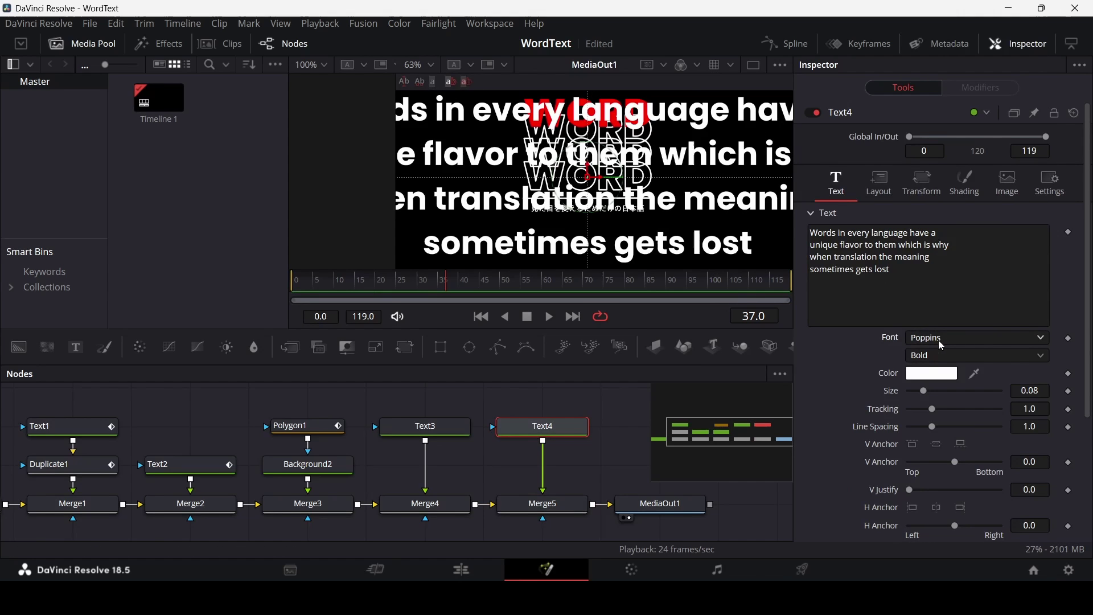
pyautogui.click(993, 351)
pyautogui.click(934, 107)
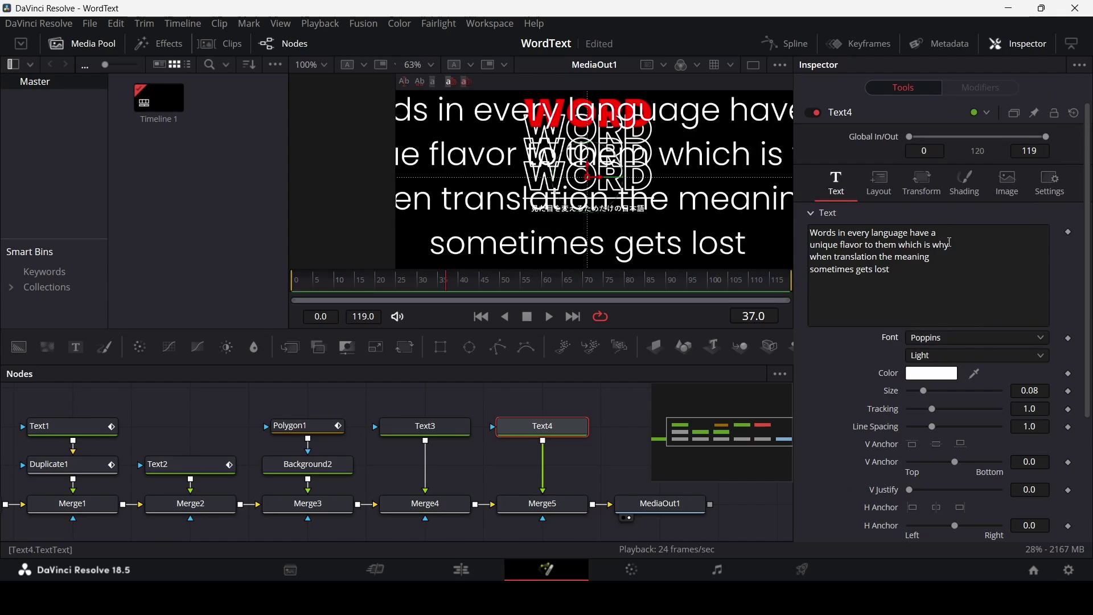
pyautogui.click(1038, 390)
pyautogui.press('BackSpace')
pyautogui.write('2')
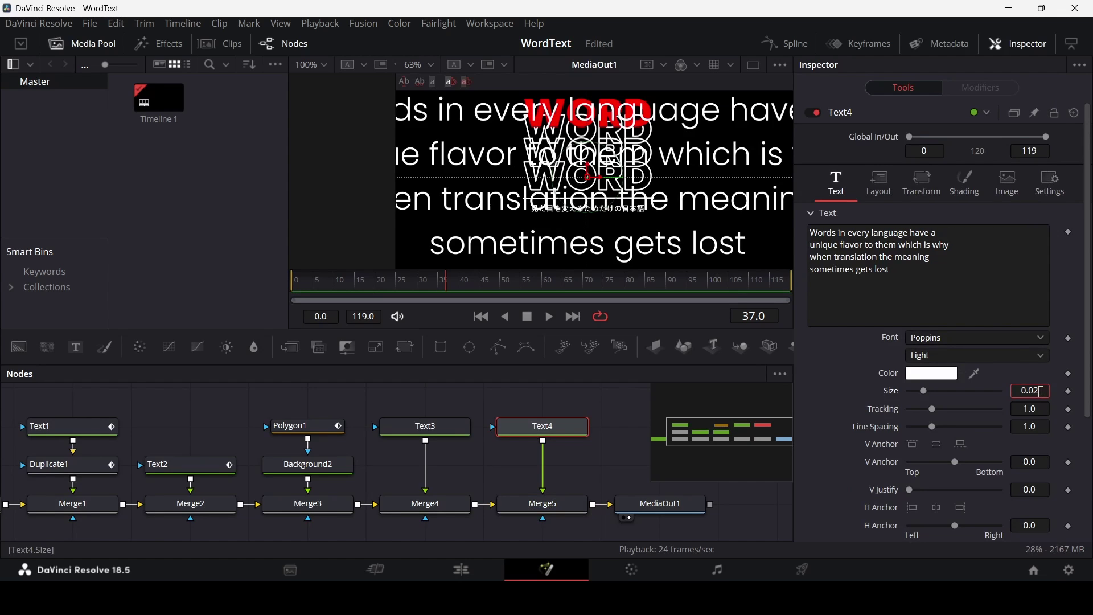
pyautogui.press('Tab')
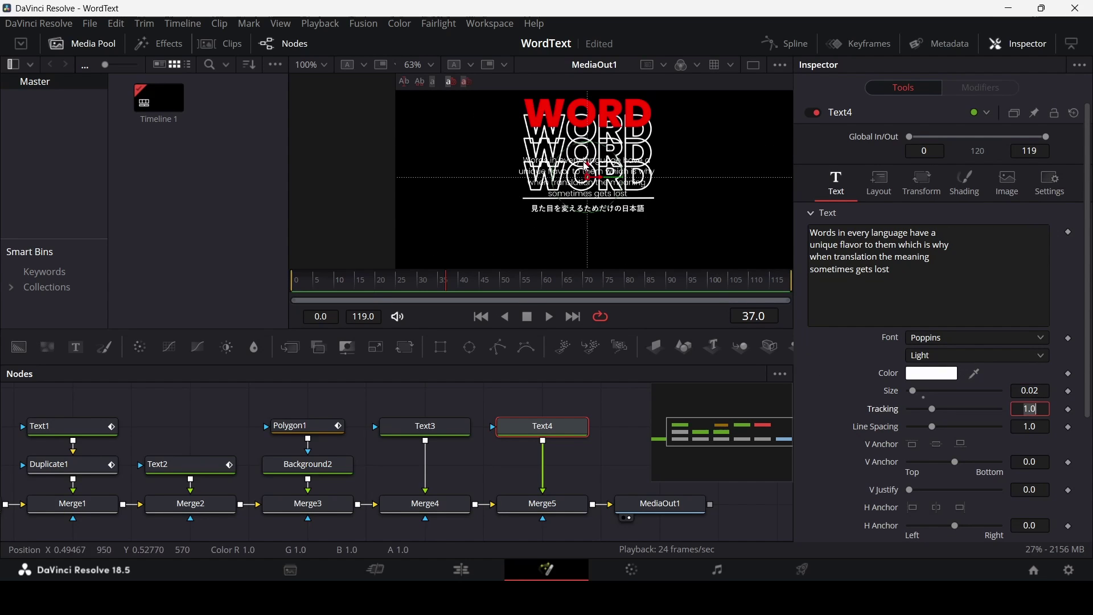
# Left-anchor the paragraph and position it under WORD below the Japanese subtitle
pyautogui.moveTo(591, 183); pyautogui.dragTo(590, 212)
pyautogui.scroll(-2, 595, 216)
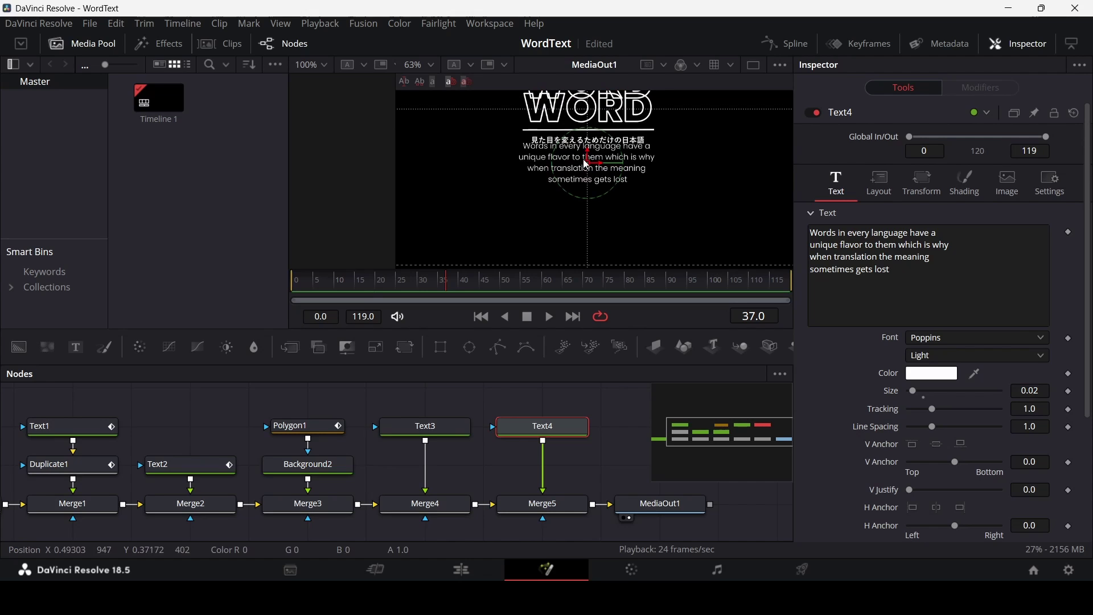
pyautogui.moveTo(586, 164); pyautogui.dragTo(587, 172)
pyautogui.scroll(-2, 973, 400)
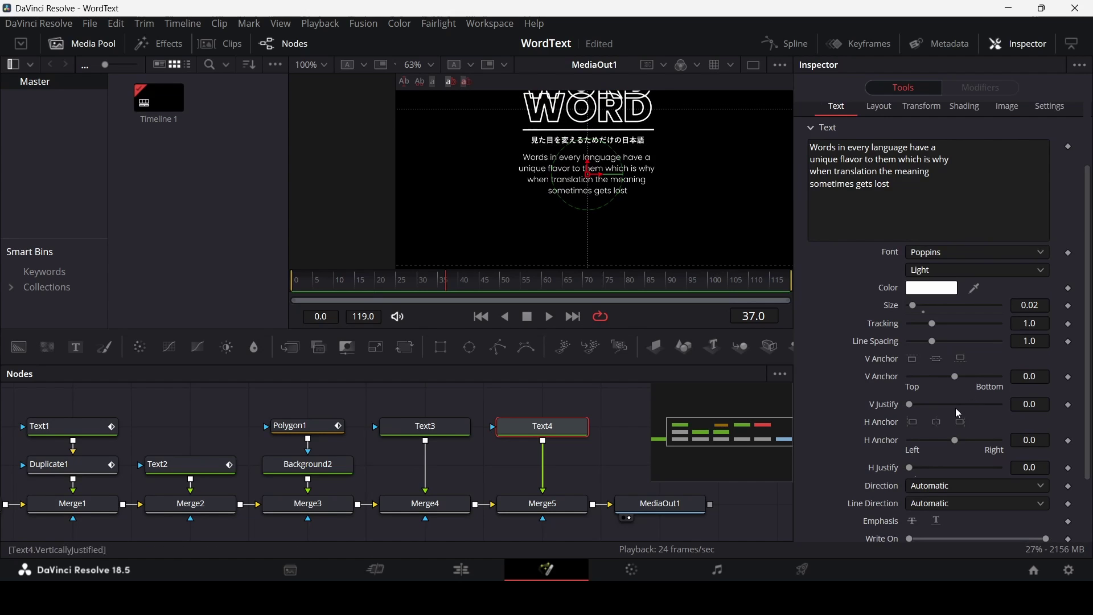
pyautogui.click(913, 422)
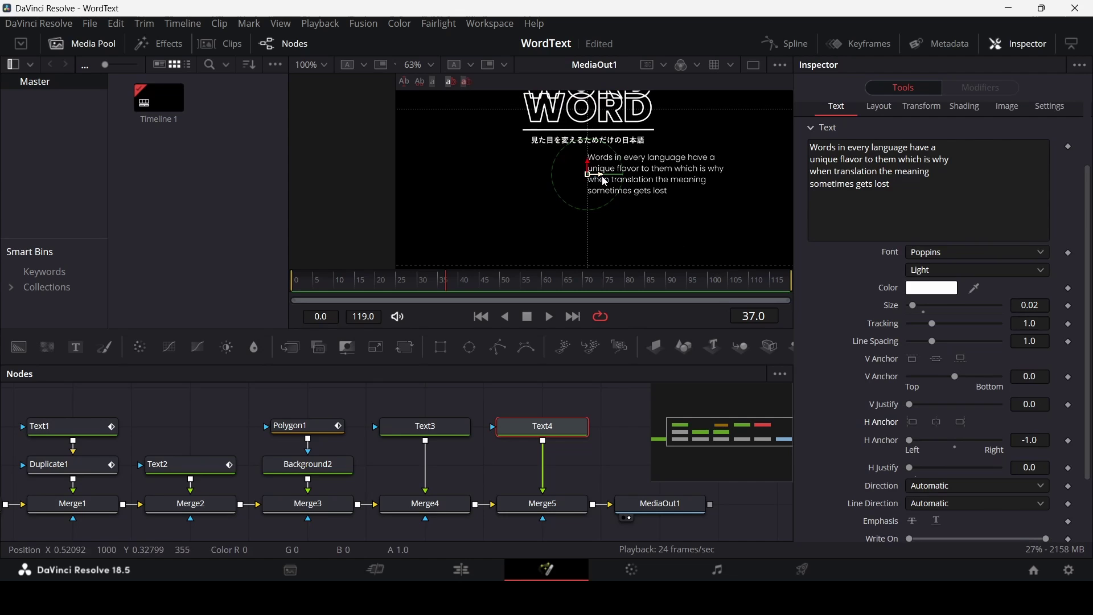
pyautogui.moveTo(595, 181); pyautogui.dragTo(539, 182)
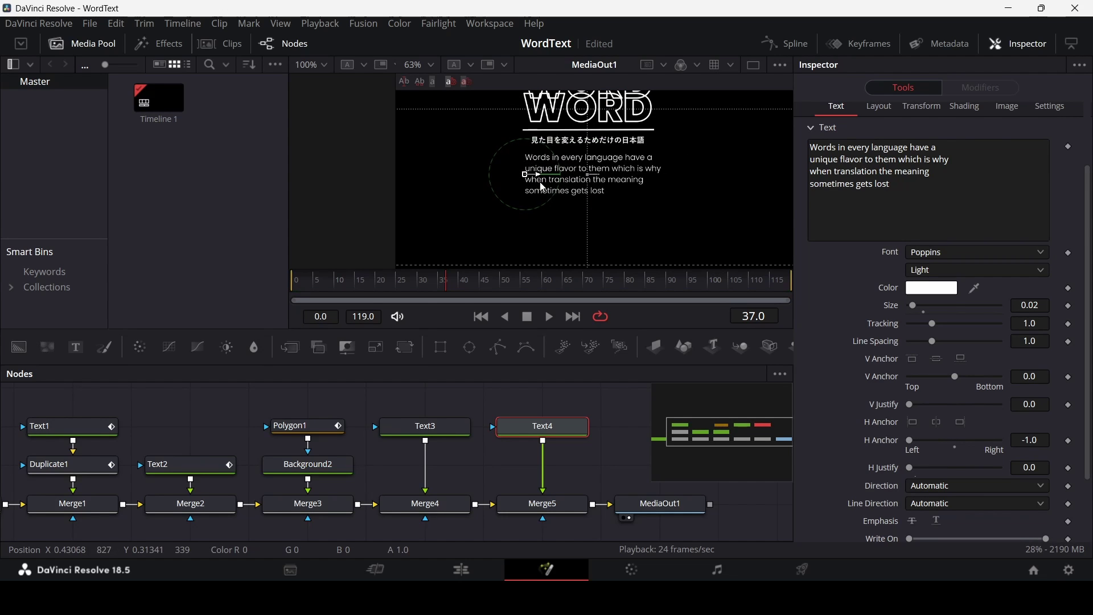
# Check the Text3 subtitle and Text4 paragraph settings, returning to around frame 14
pyautogui.click(459, 428)
pyautogui.click(459, 427)
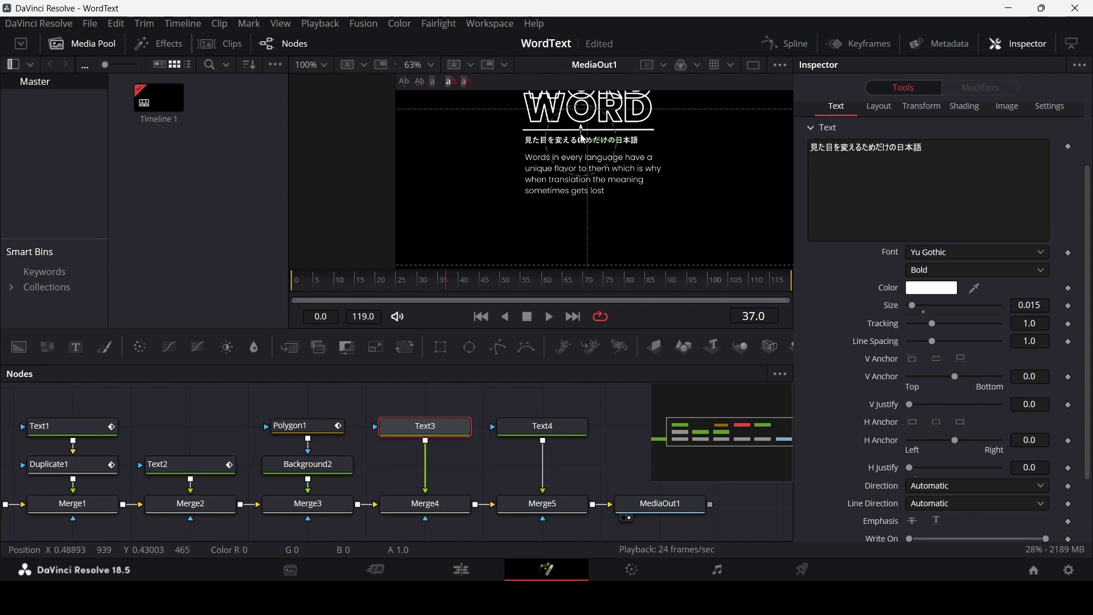
pyautogui.click(540, 182)
pyautogui.scroll(3, 626, 208)
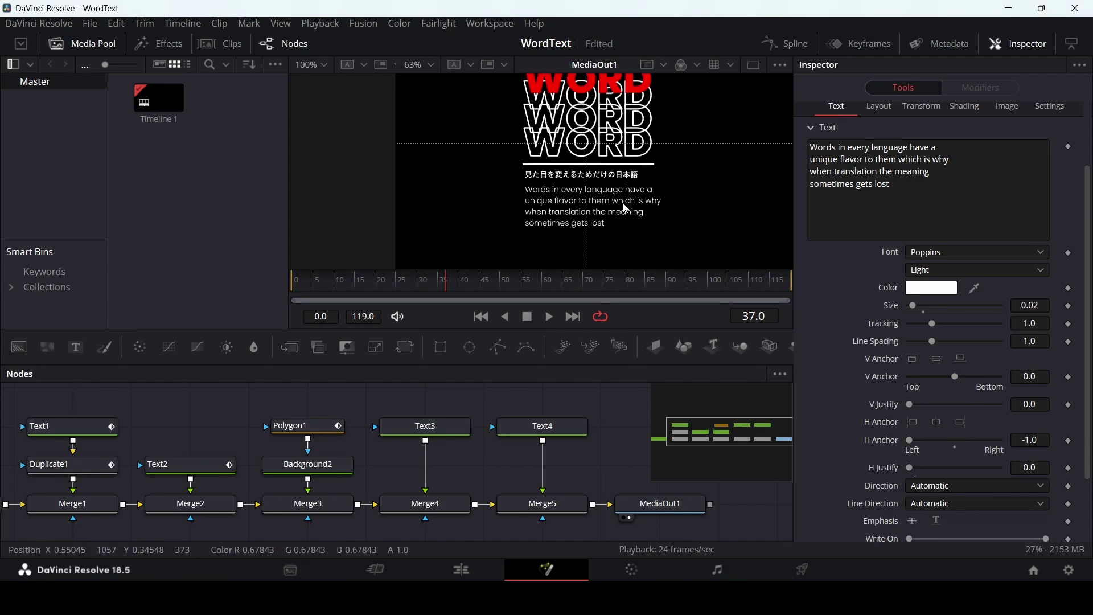
pyautogui.moveTo(453, 285); pyautogui.dragTo(375, 286)
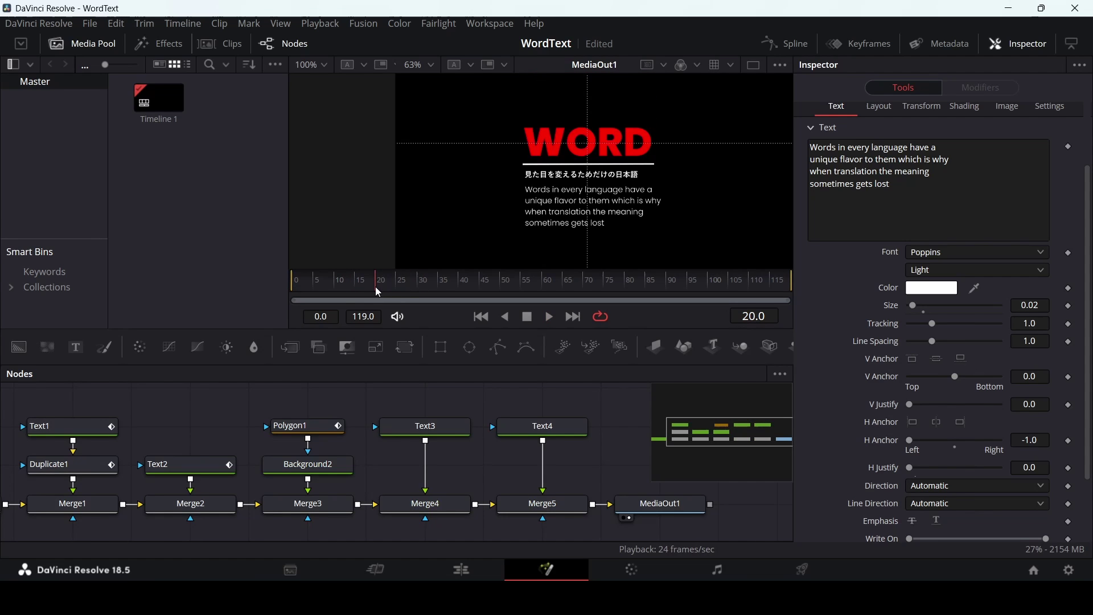
# Keyframe Text3 Write On End at 1.0 on frame 30 and 0.0 on frame 20
pyautogui.click(449, 428)
pyautogui.scroll(-3, 1083, 468)
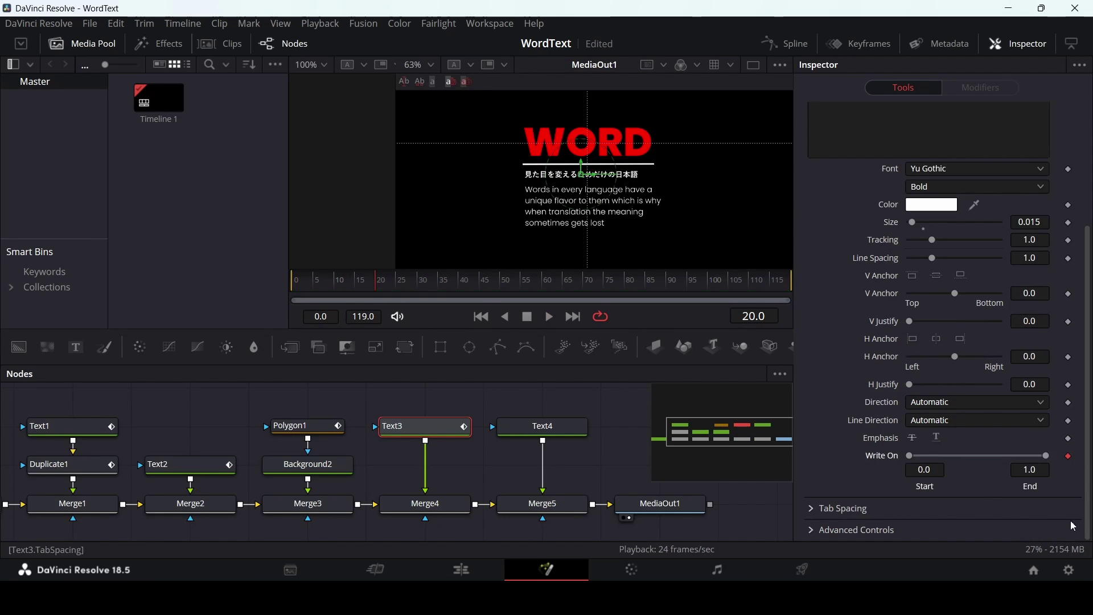
pyautogui.moveTo(398, 282); pyautogui.dragTo(419, 288)
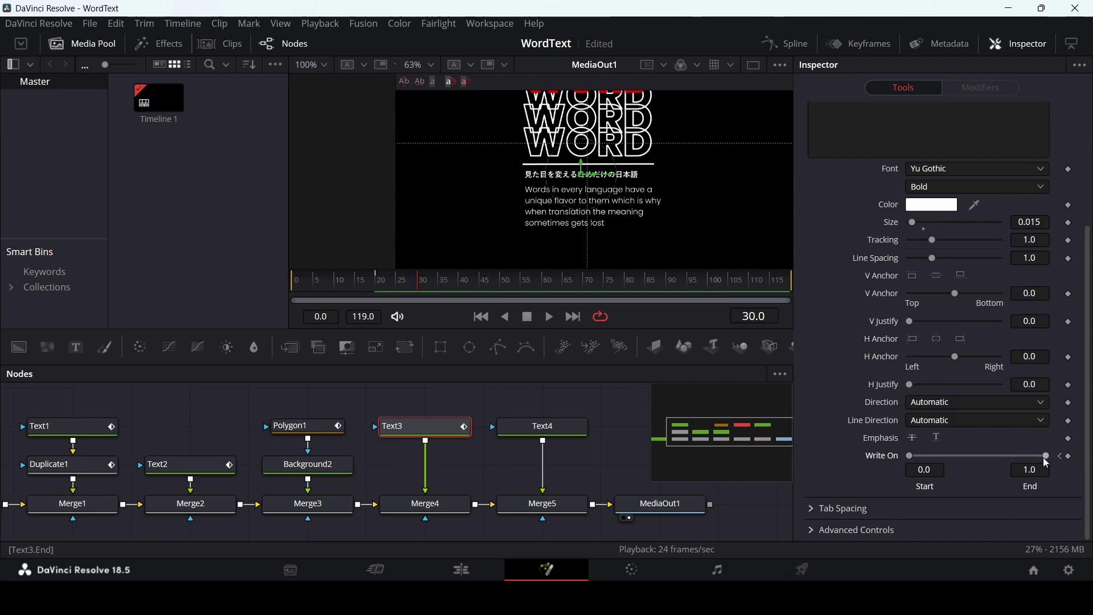
pyautogui.click(1069, 457)
pyautogui.click(382, 289)
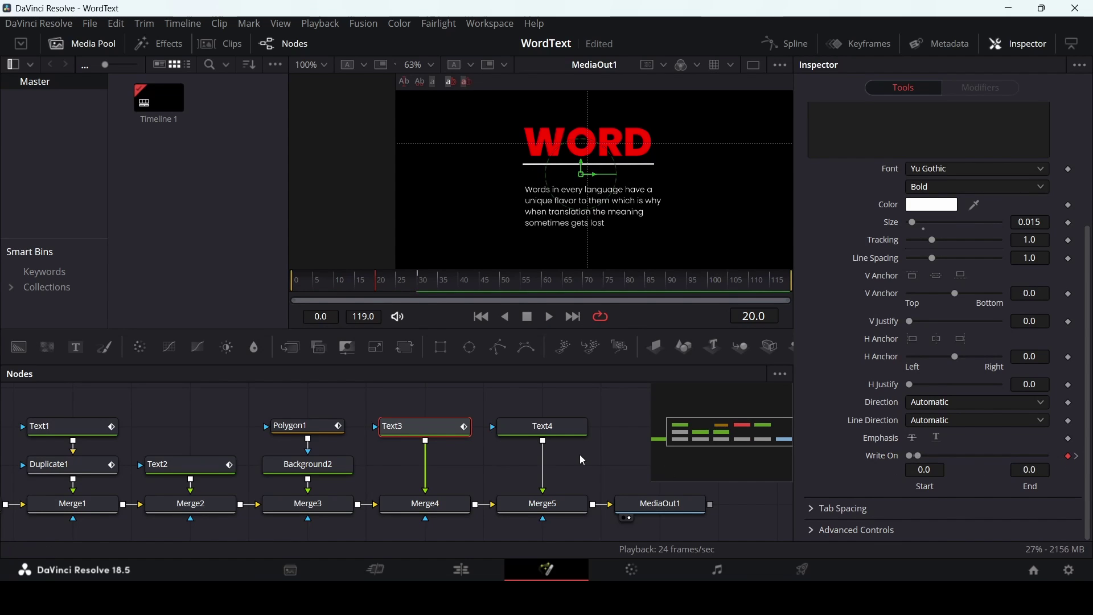
# Play and scrub frames 21–29 to check the Japanese line writing on
pyautogui.click(542, 427)
pyautogui.press('space')
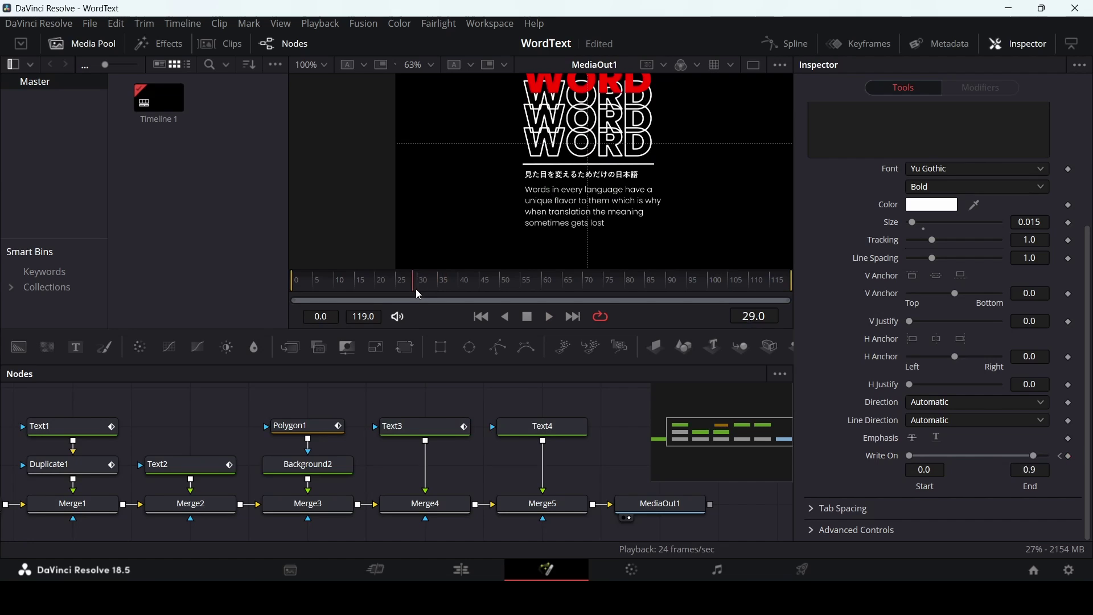
pyautogui.moveTo(417, 290)
pyautogui.mouseDown()
pyautogui.moveTo(382, 293)
pyautogui.moveTo(410, 293)
pyautogui.moveTo(522, 241)
pyautogui.moveTo(461, 287)
pyautogui.moveTo(379, 289)
pyautogui.moveTo(400, 293)
pyautogui.mouseUp()
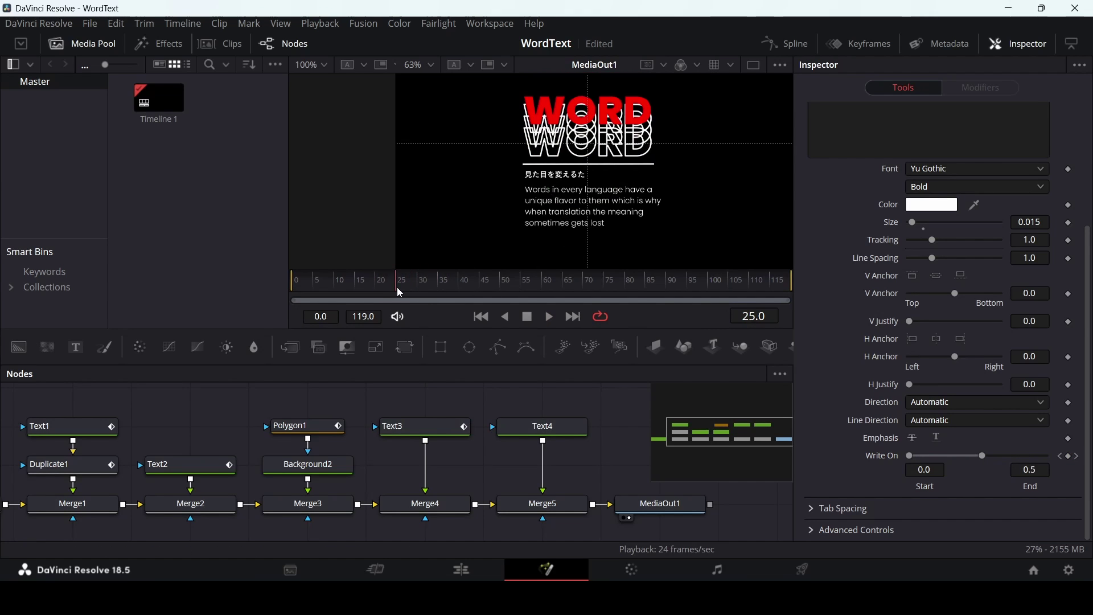
# Keyframe Text4's opacity so the paragraph is fully transparent at frame 25 and visible later
pyautogui.click(558, 431)
pyautogui.scroll(3, 941, 188)
pyautogui.click(966, 184)
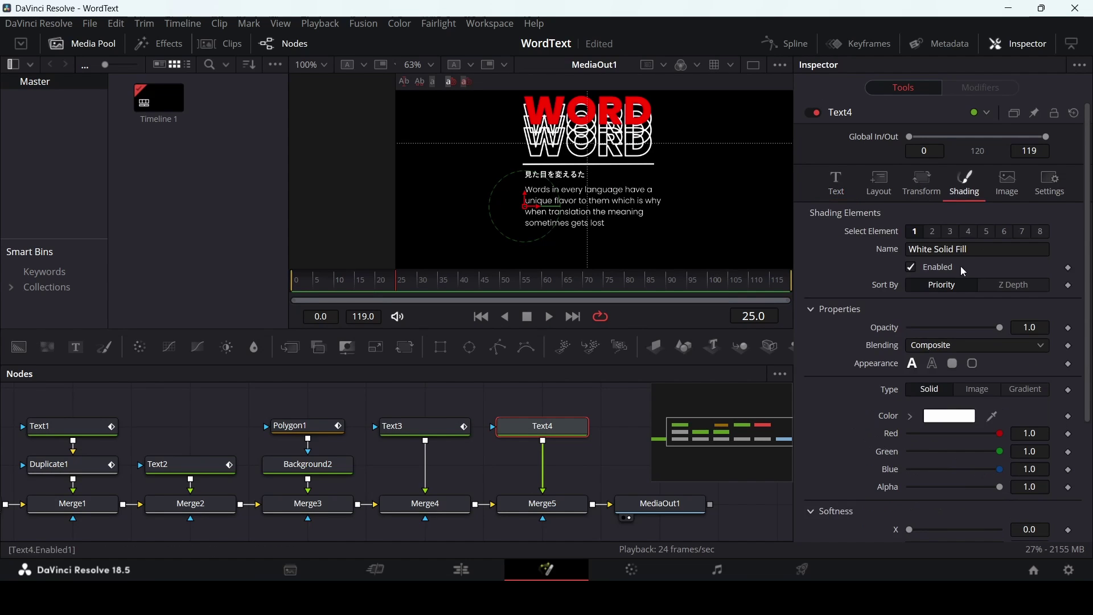
pyautogui.click(1069, 329)
pyautogui.press('Right')
pyautogui.press('Right')
pyautogui.press('Right')
pyautogui.press('Right')
pyautogui.press('Right')
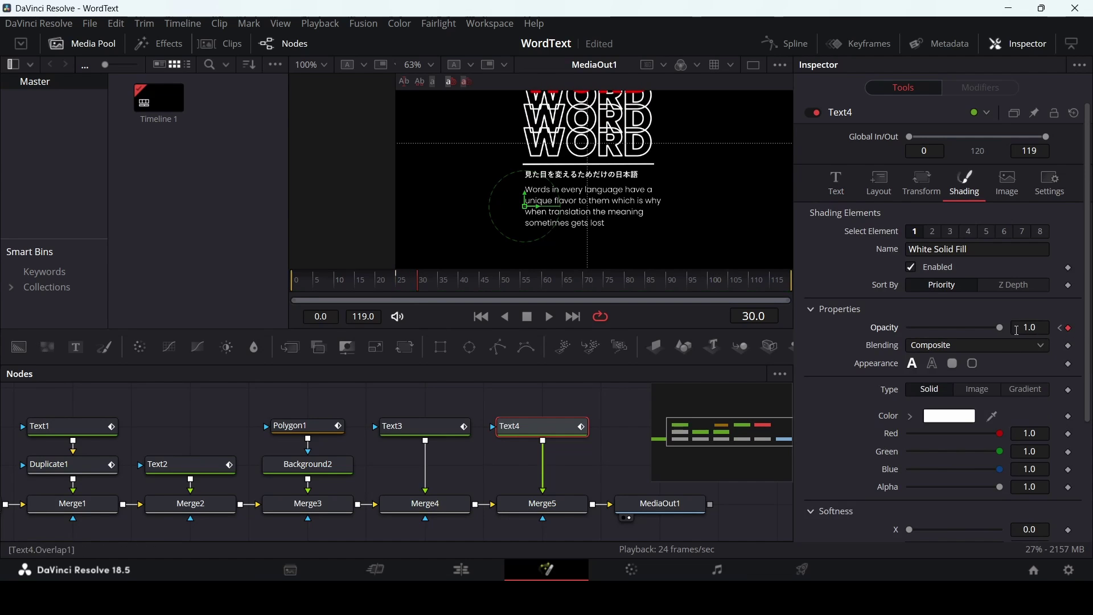
pyautogui.click(397, 290)
pyautogui.press('Right')
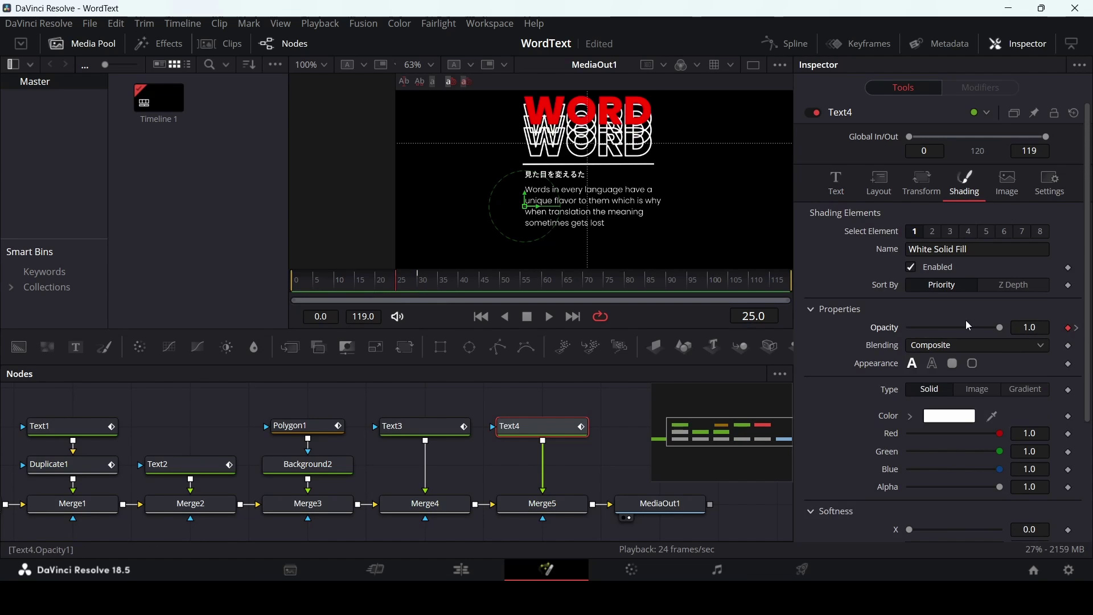
pyautogui.moveTo(1002, 328); pyautogui.dragTo(814, 349)
pyautogui.moveTo(416, 285); pyautogui.dragTo(458, 290)
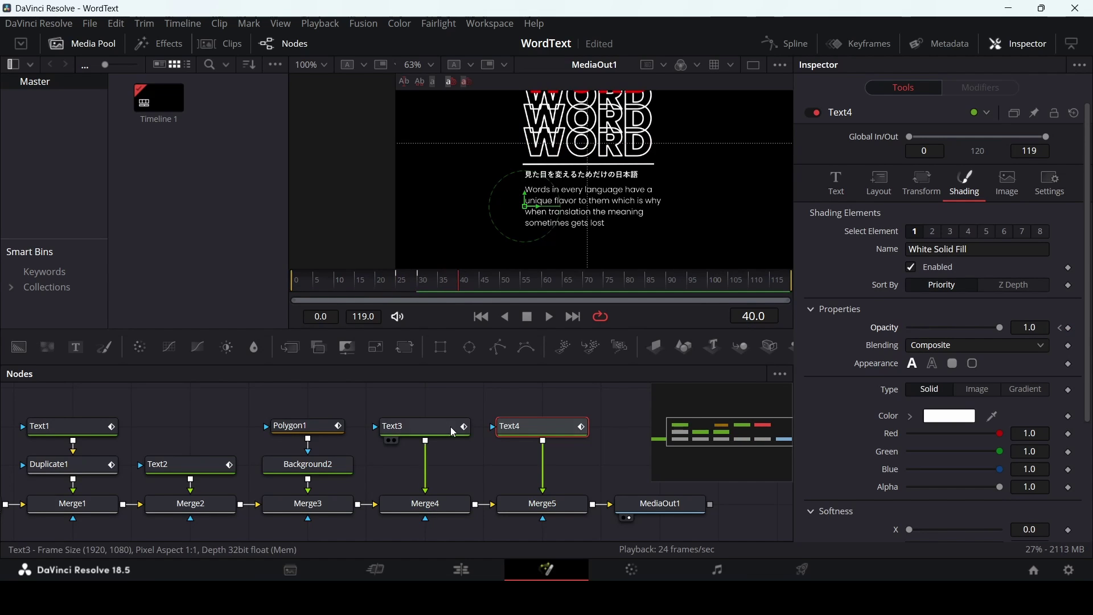
# Keyframe Text4's Center at frame 40, lower it slightly at frame 25, and preview
pyautogui.click(880, 182)
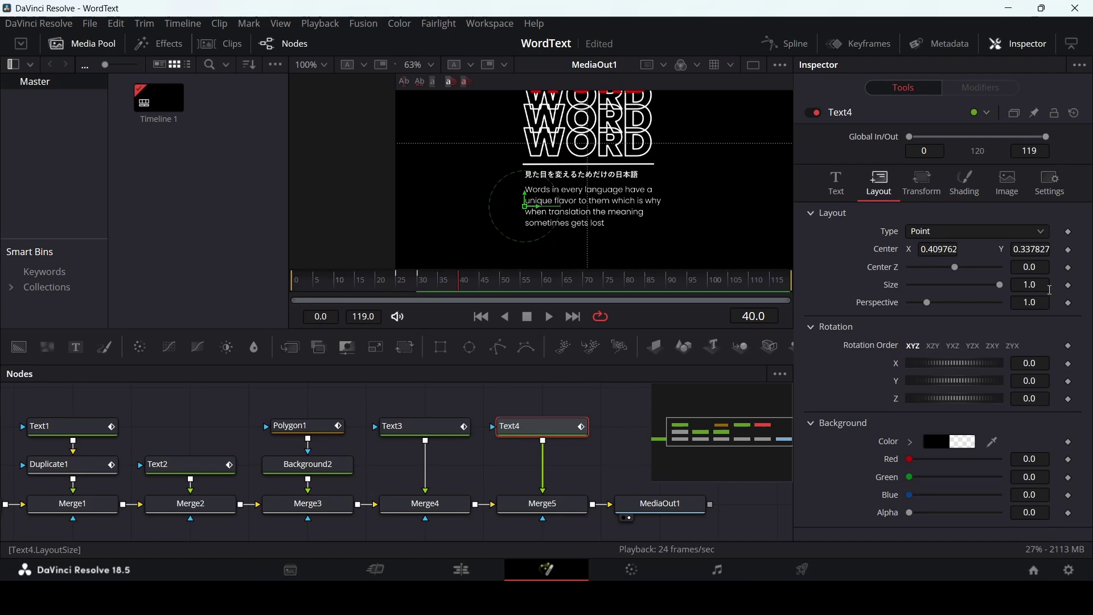
pyautogui.click(1069, 250)
pyautogui.moveTo(418, 292)
pyautogui.mouseDown()
pyautogui.moveTo(379, 289)
pyautogui.moveTo(397, 289)
pyautogui.mouseUp()
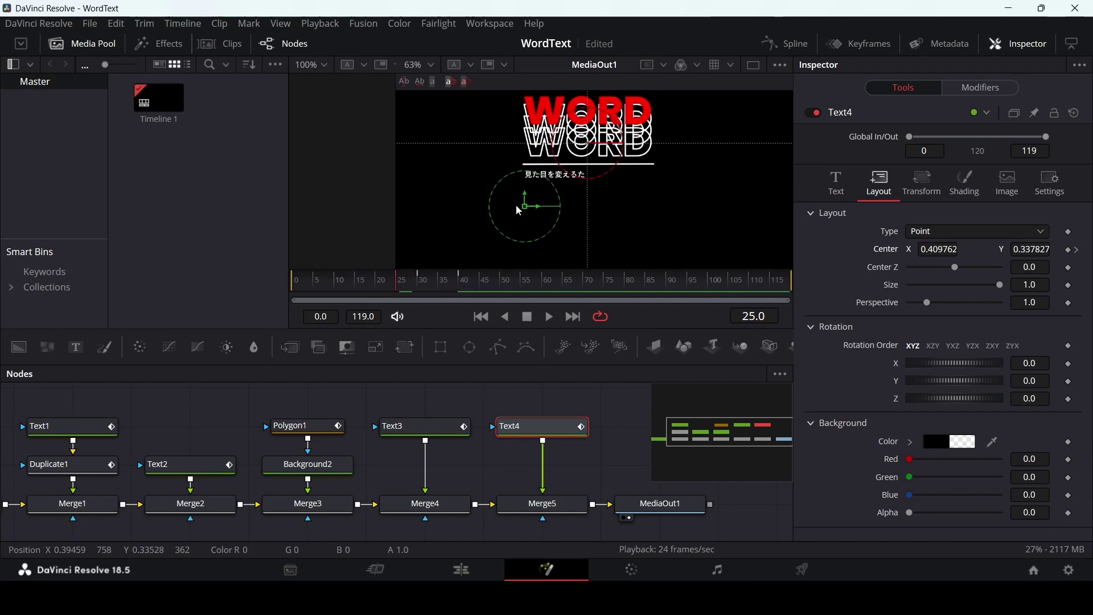
pyautogui.moveTo(525, 200); pyautogui.dragTo(525, 213)
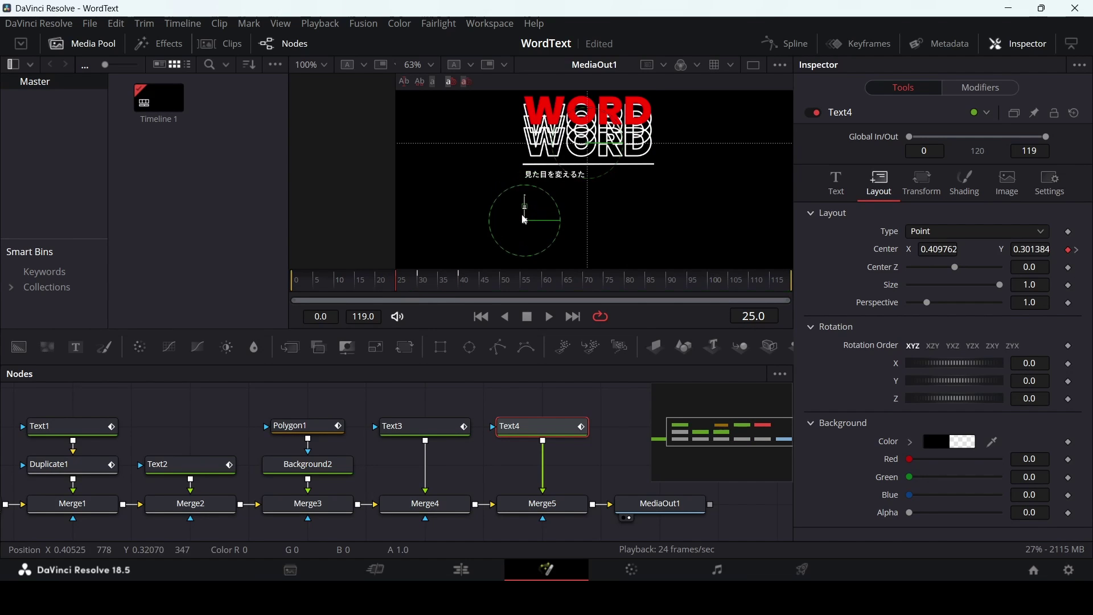
pyautogui.click(596, 405)
pyautogui.press('space')
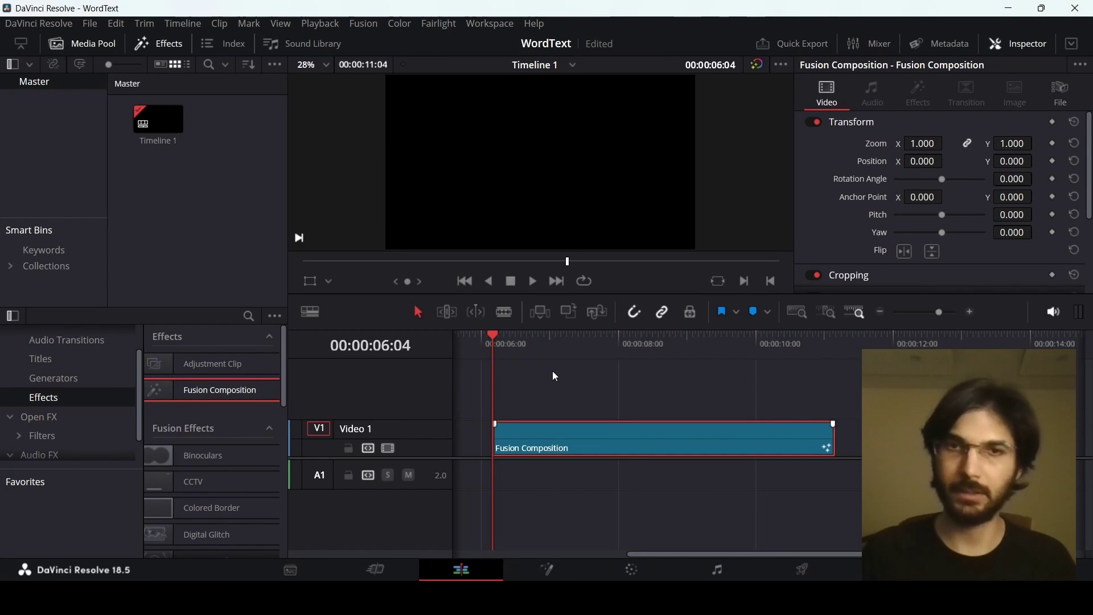
# Play the Fusion Composition clip on Timeline 1 to preview the finished title, then stop
pyautogui.press('space')
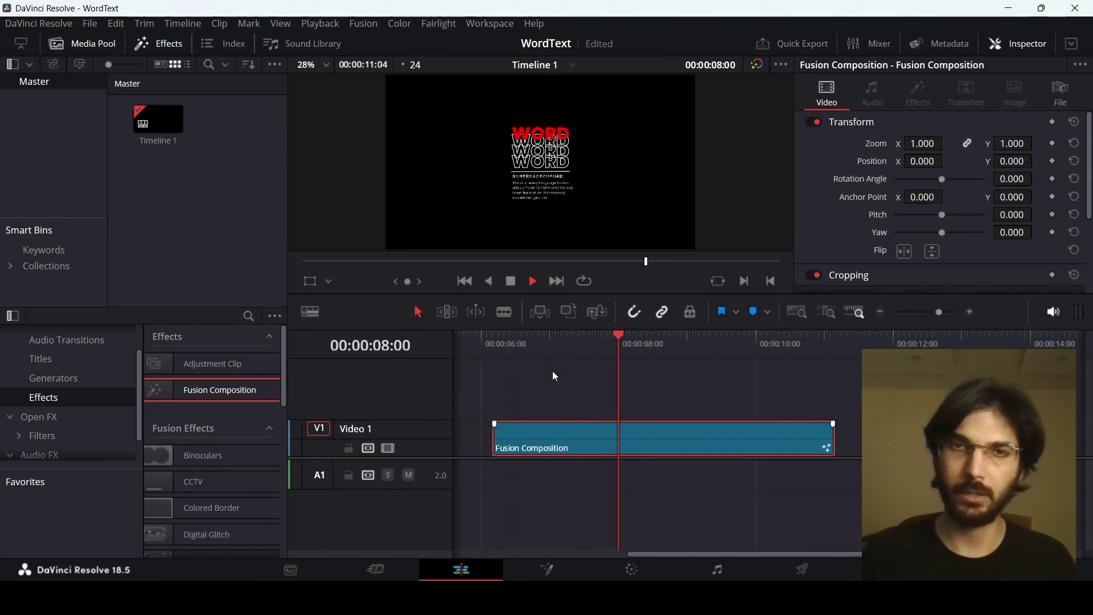
pyautogui.press('space')
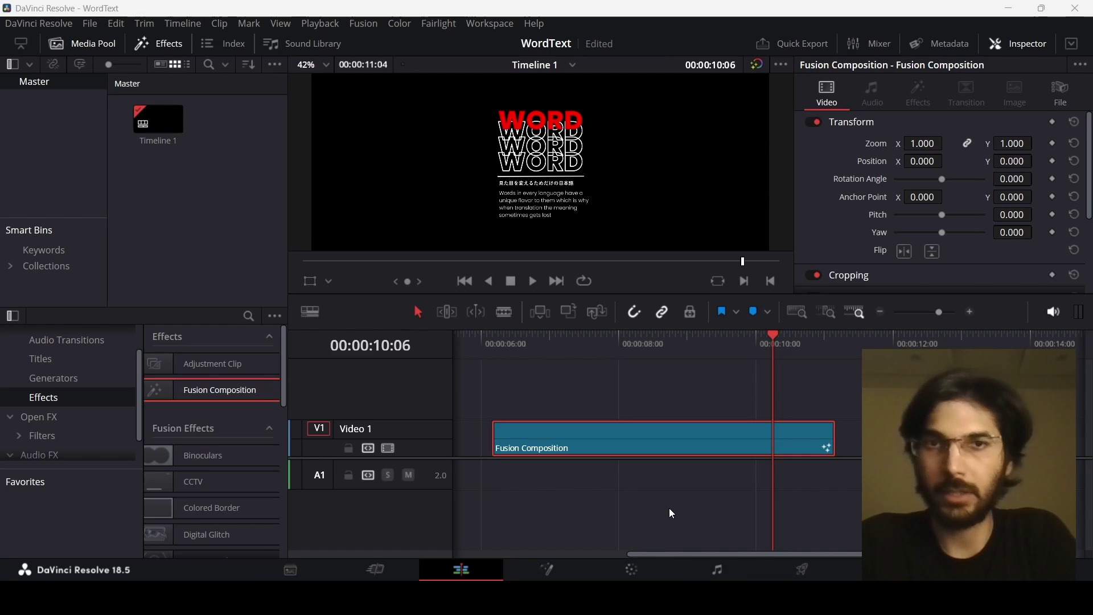